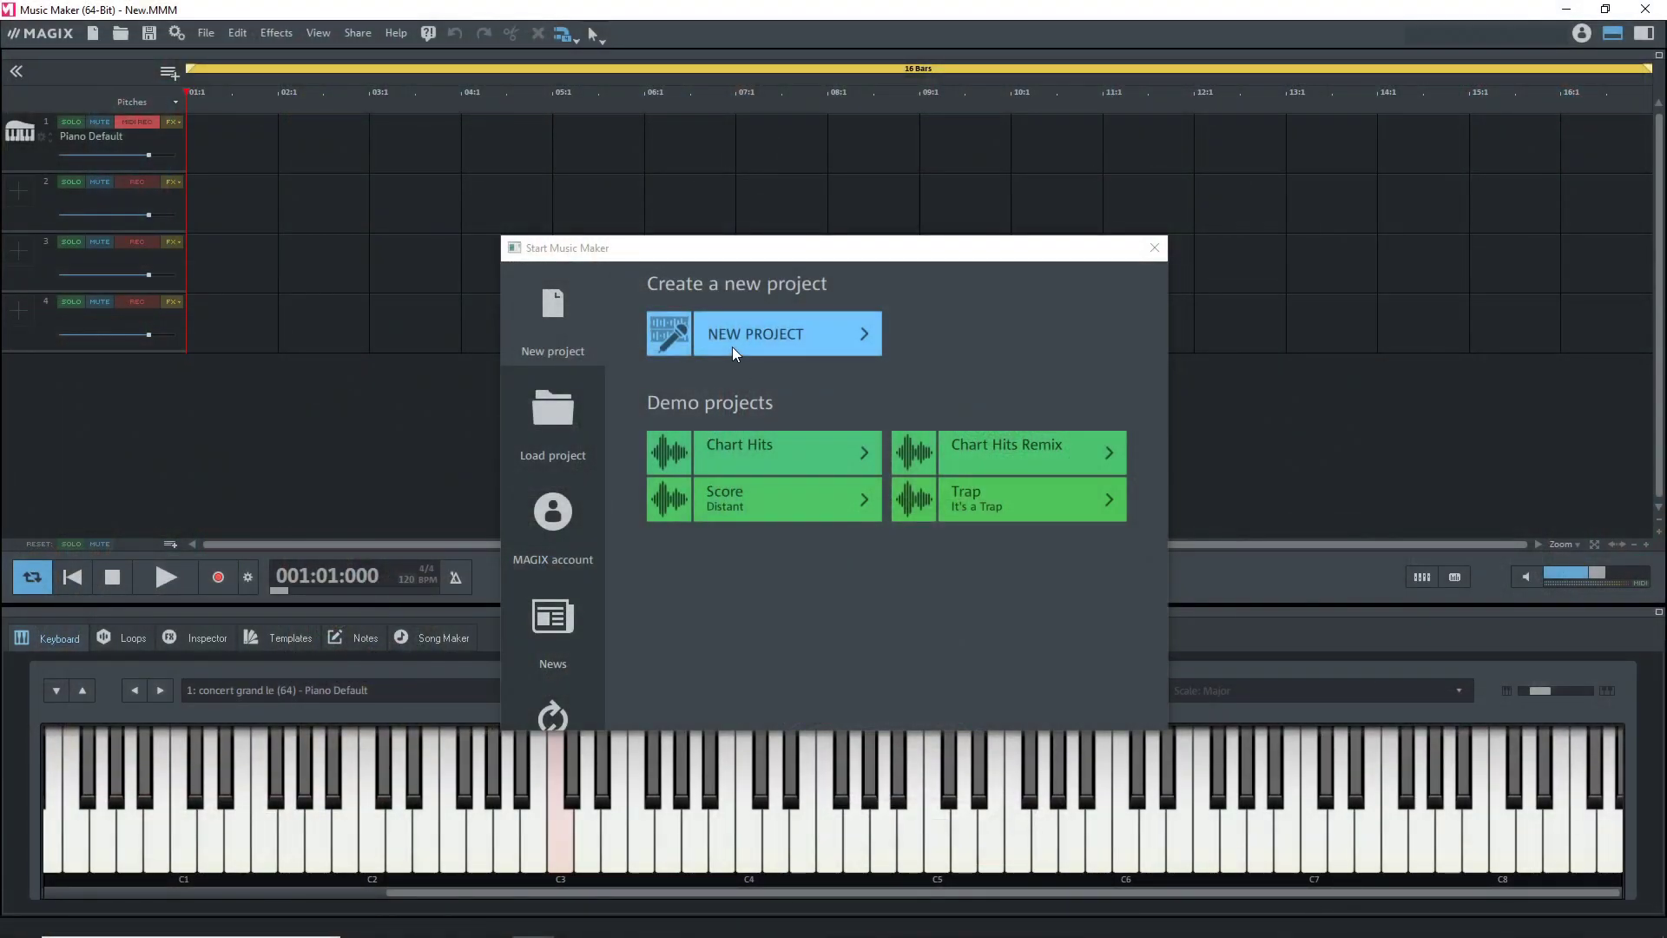
Start a new project and choose Song Maker's Dance template EDM - Electro House
{"action": "left_click", "coordinate": [732, 347]}
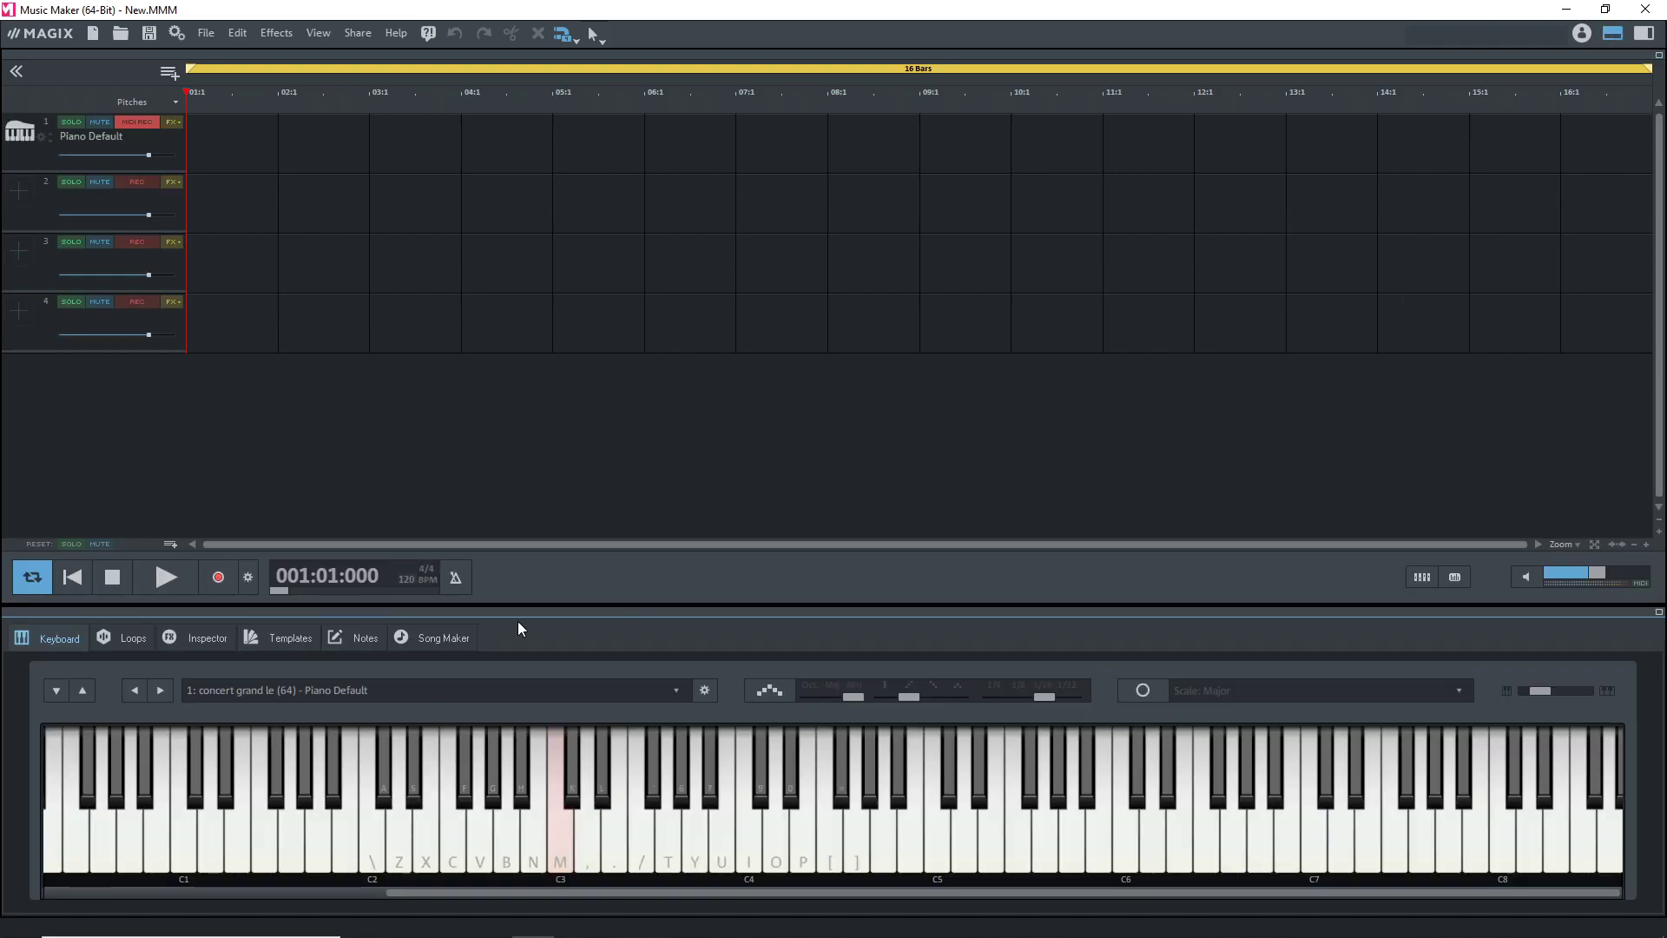
{"action": "left_click", "coordinate": [425, 638]}
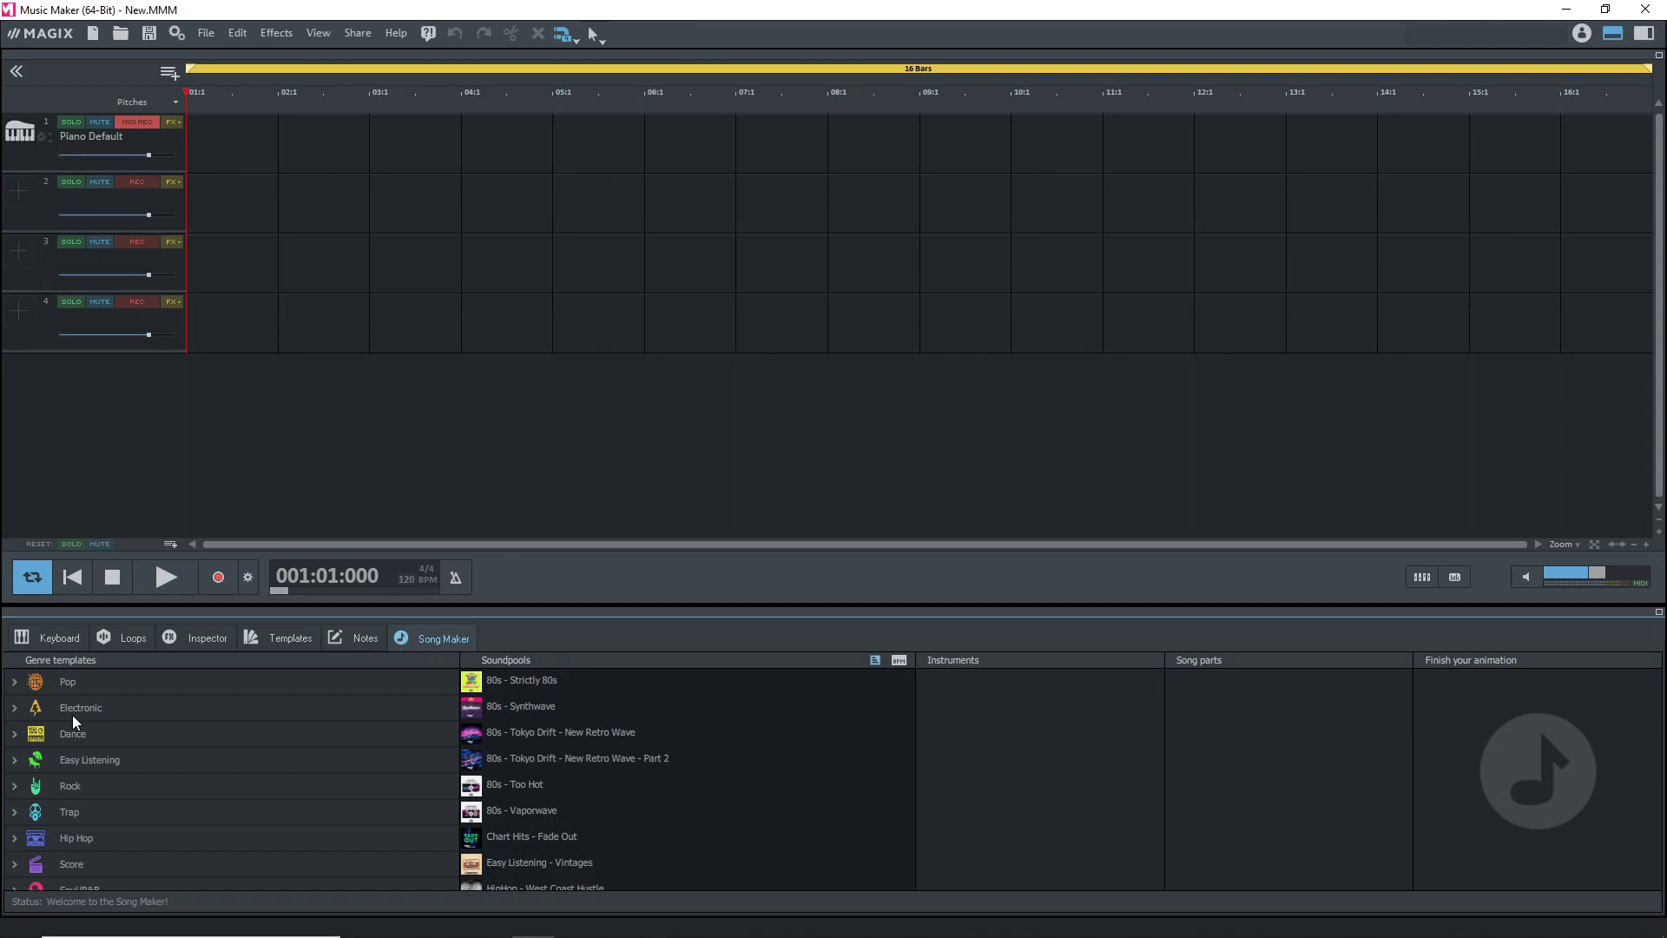
{"action": "left_click", "coordinate": [15, 733]}
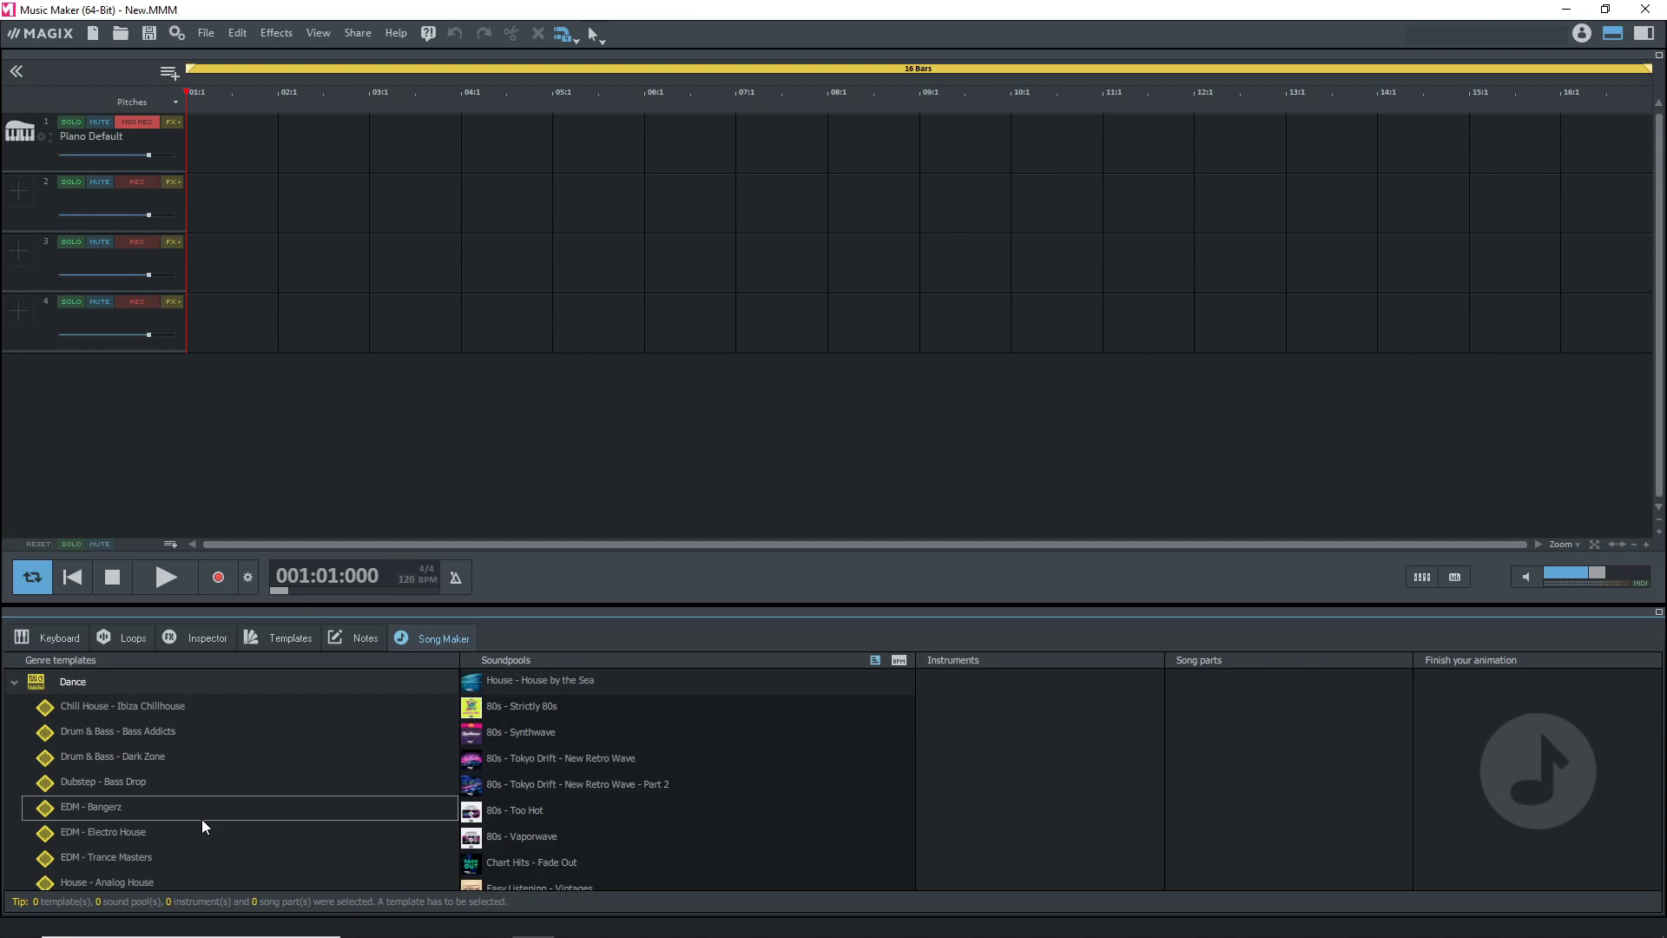
{"action": "left_click", "coordinate": [110, 832]}
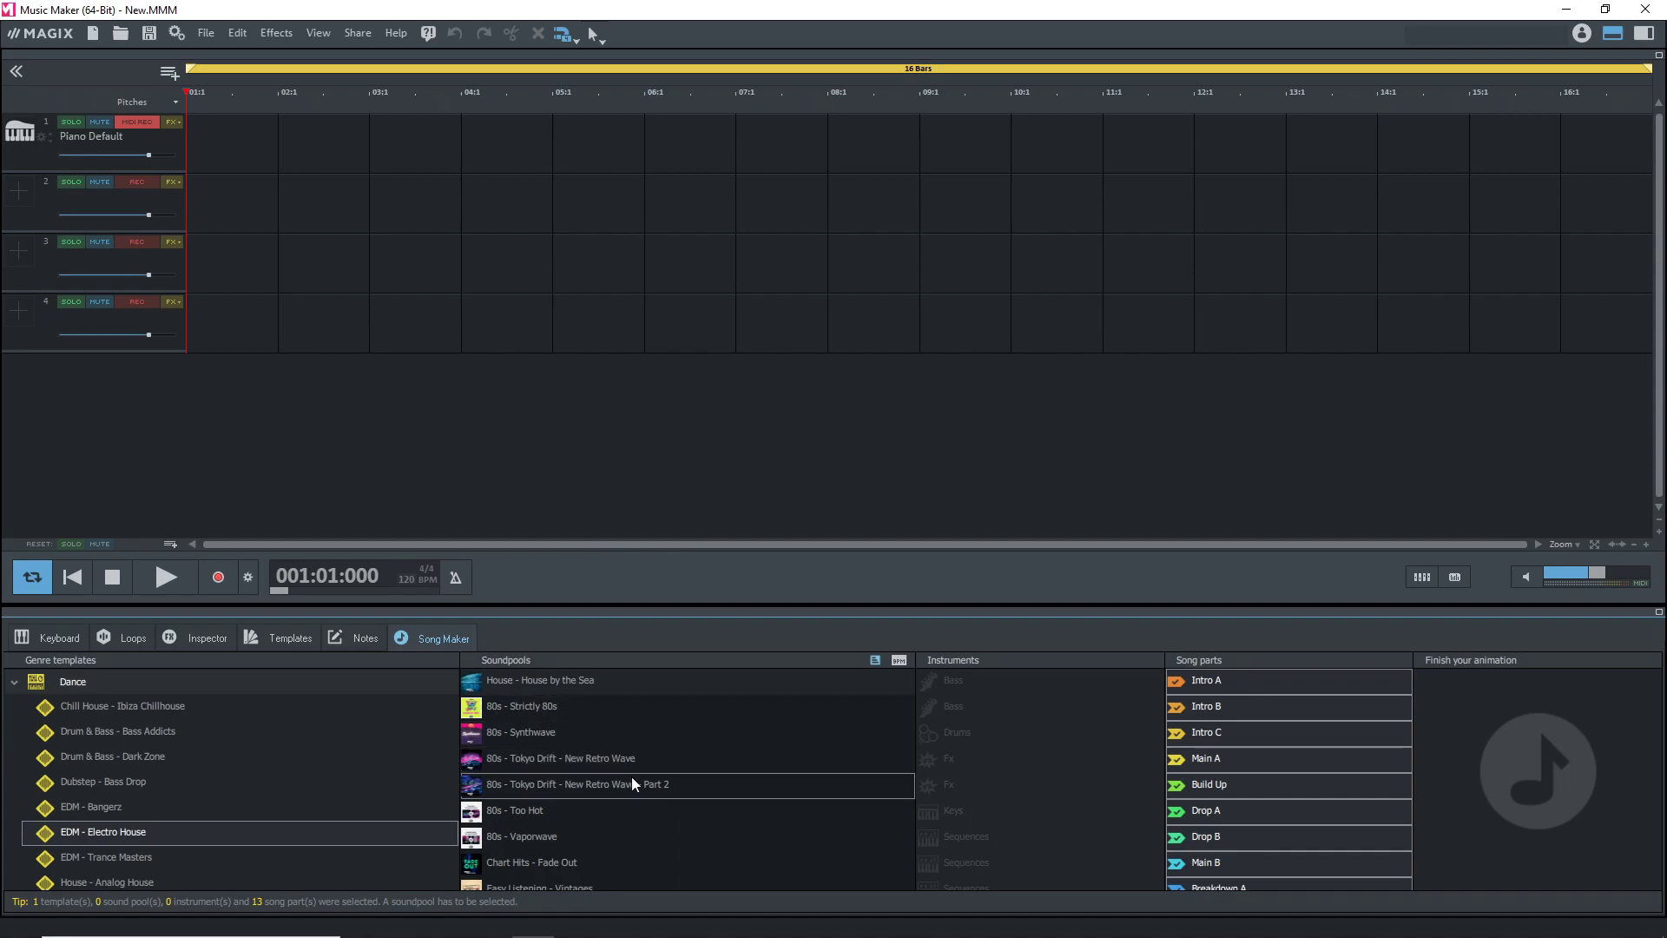
Add the 80s - Synthwave, Score - Stranger Synths and Rock - Pure Rock soundpools
{"action": "left_click", "coordinate": [529, 733]}
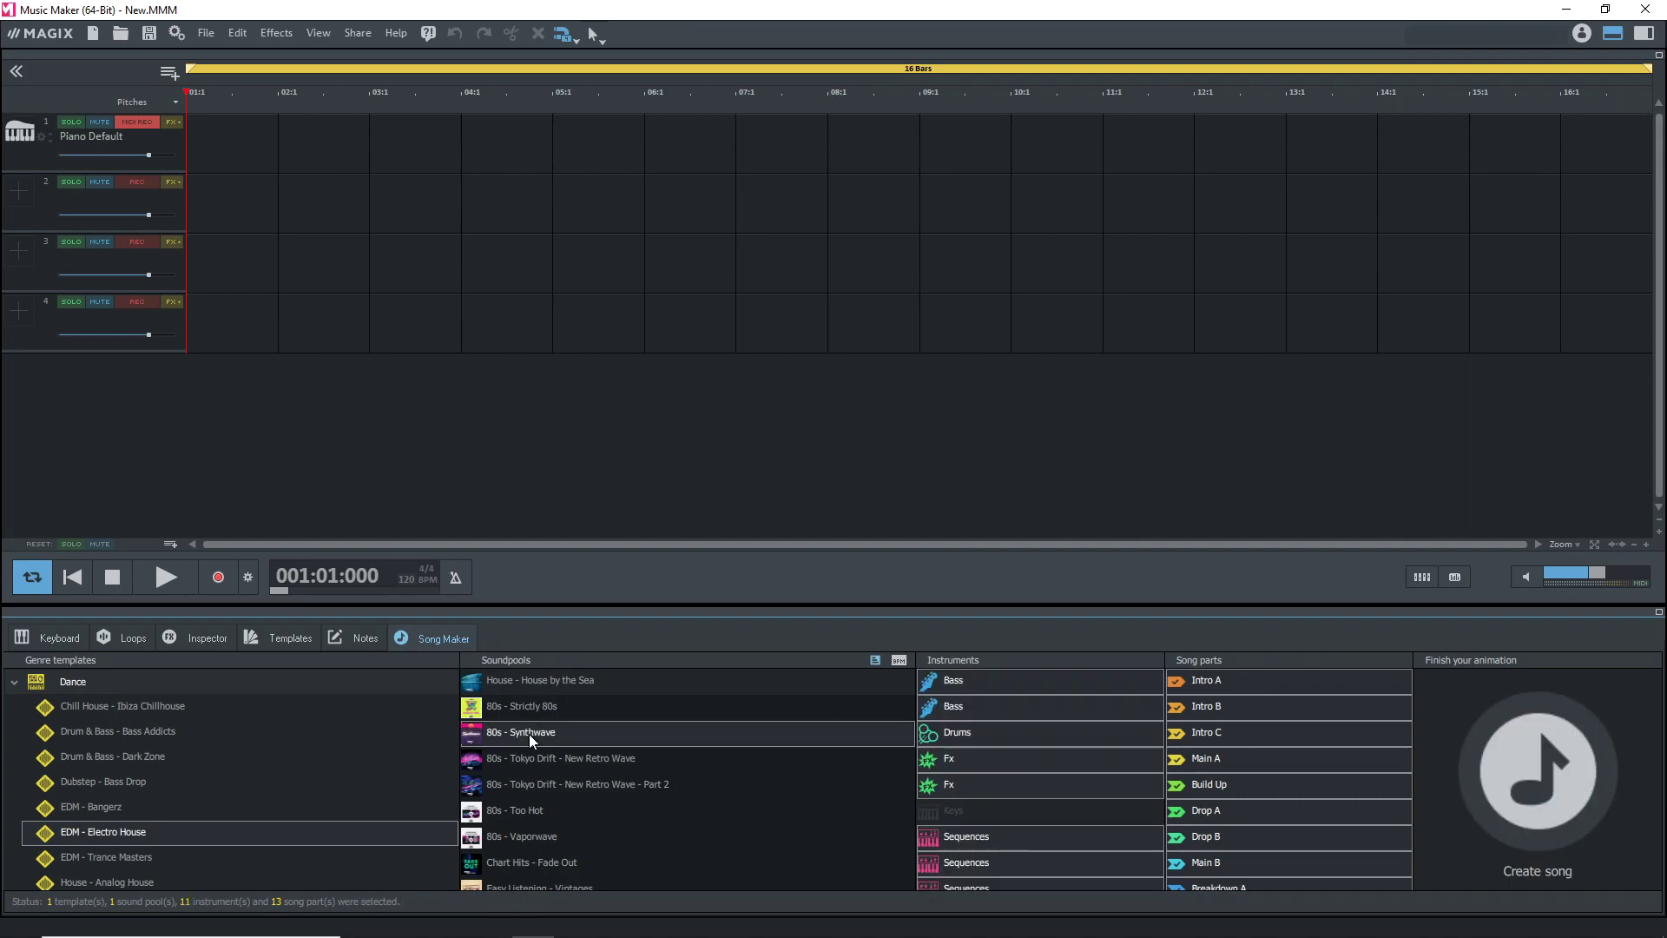
{"action": "scroll", "coordinate": [611, 779], "scroll_direction": "down", "scroll_amount": 3}
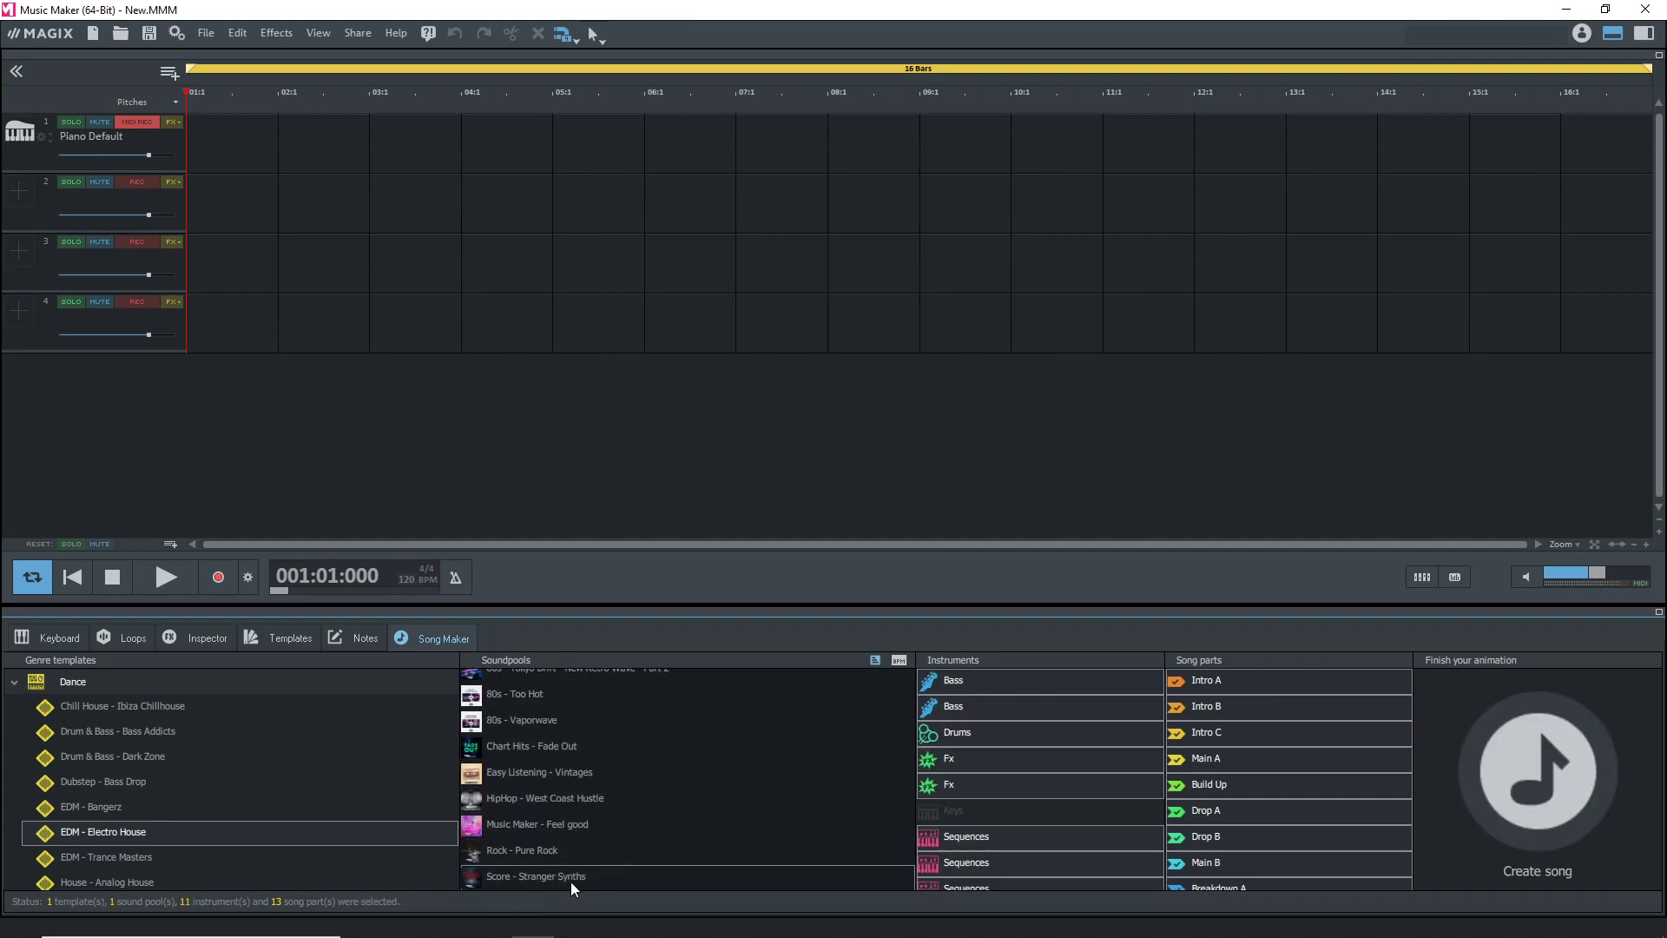
{"action": "left_click", "coordinate": [540, 876]}
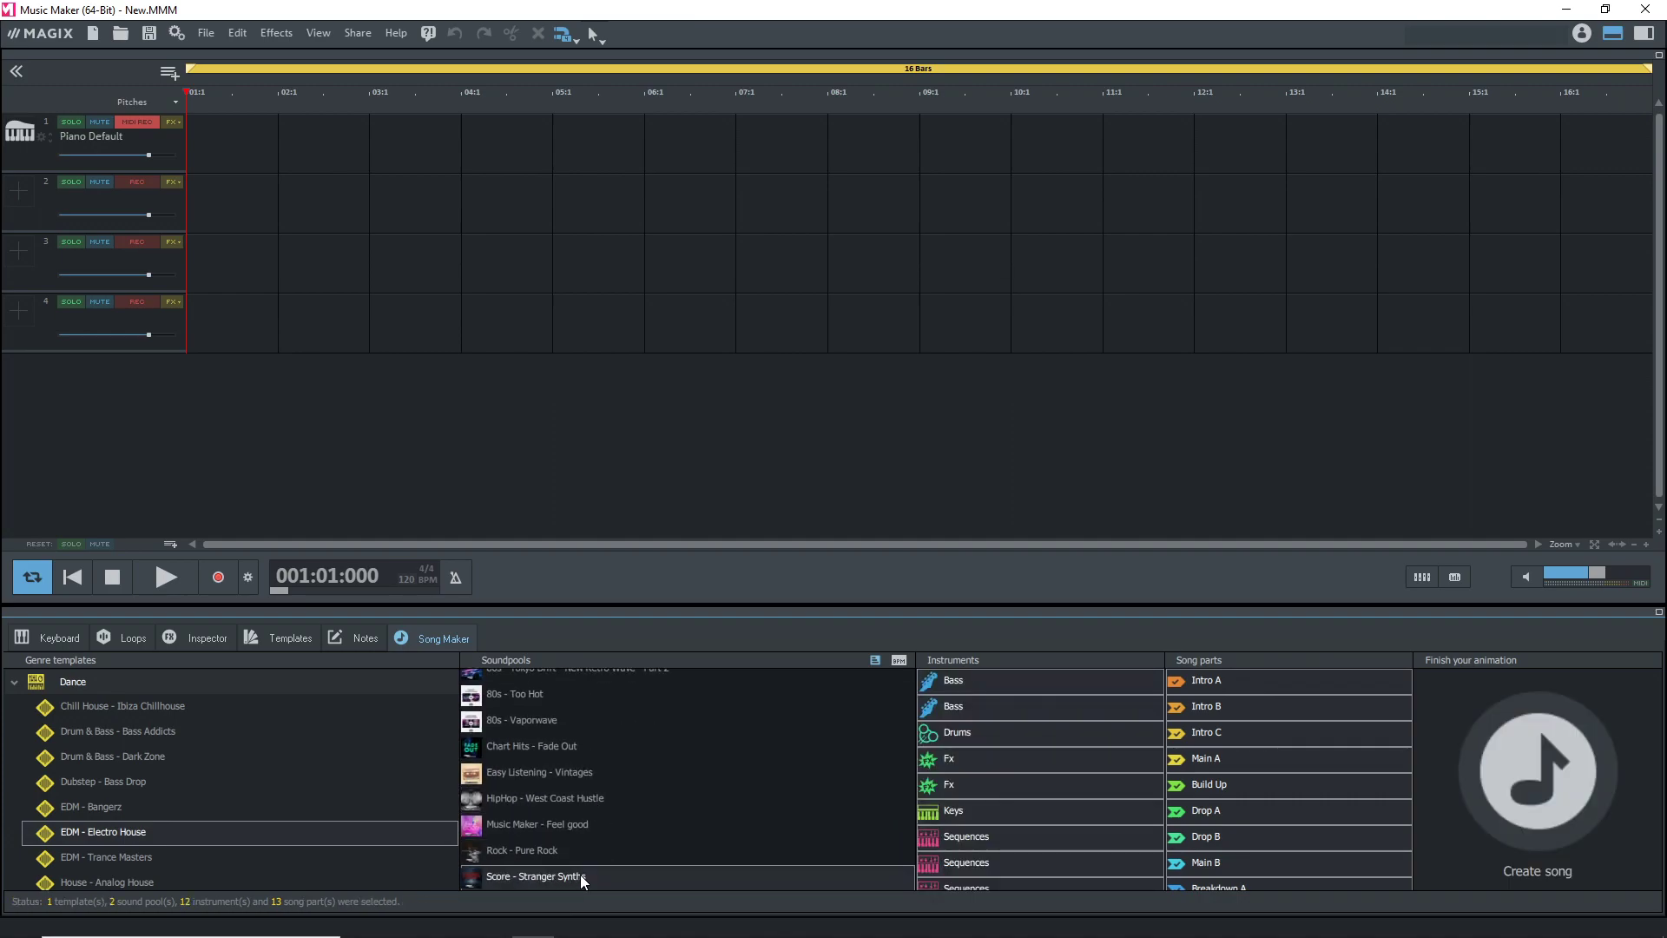
{"action": "left_click", "coordinate": [526, 851]}
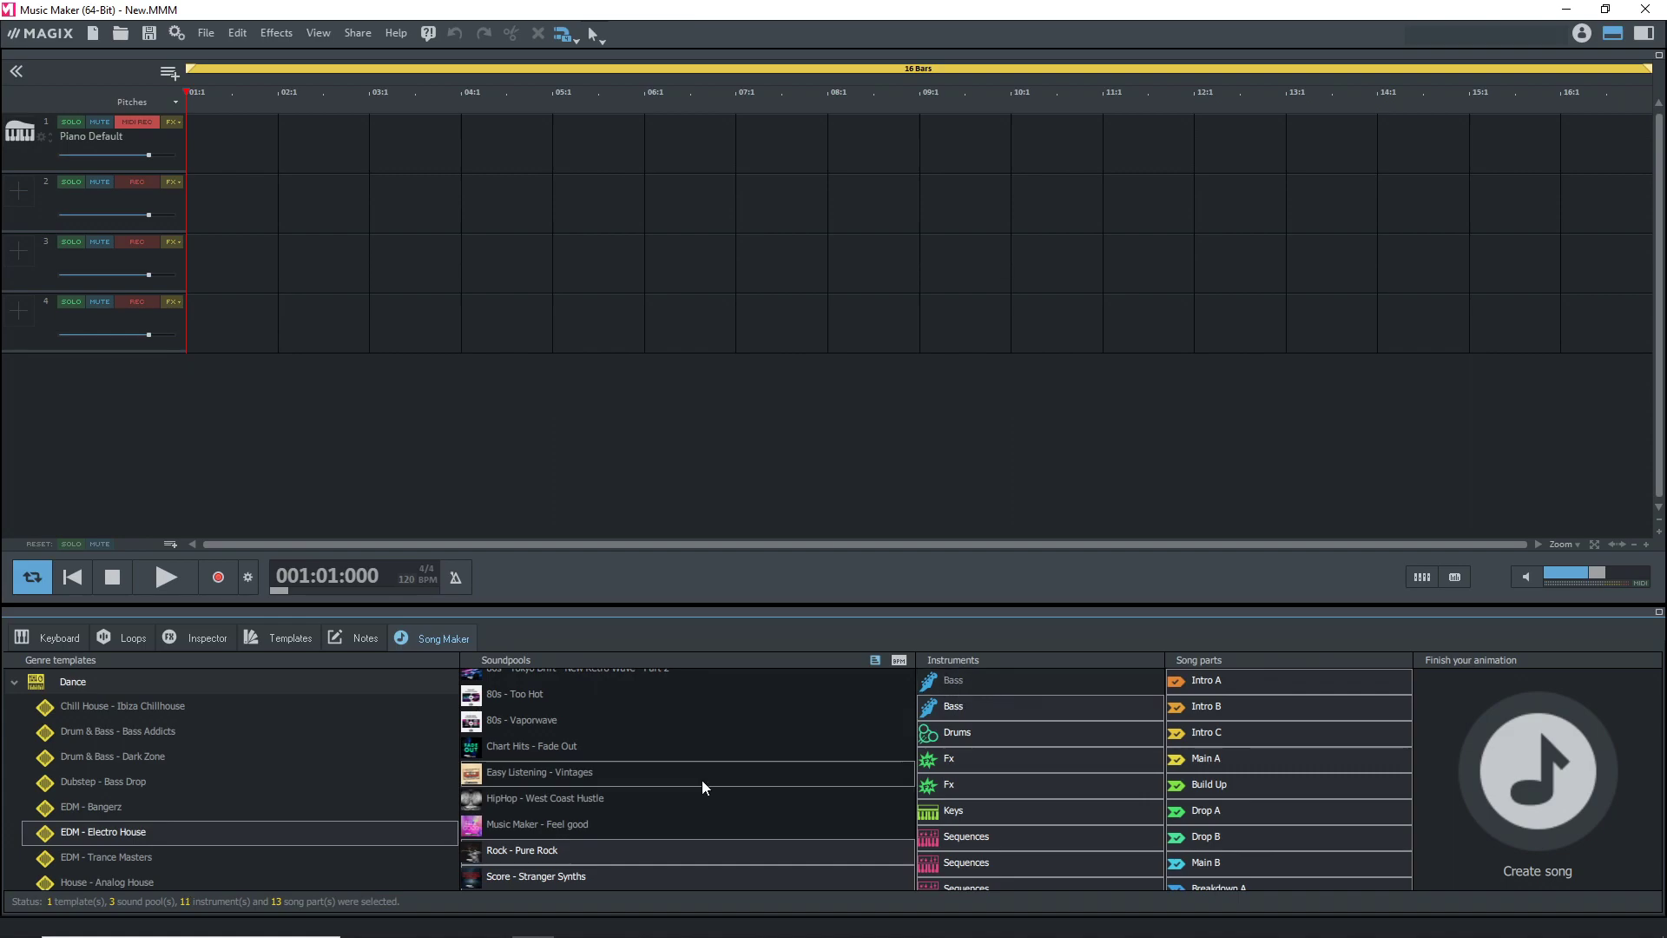
{"action": "left_click", "coordinate": [524, 849]}
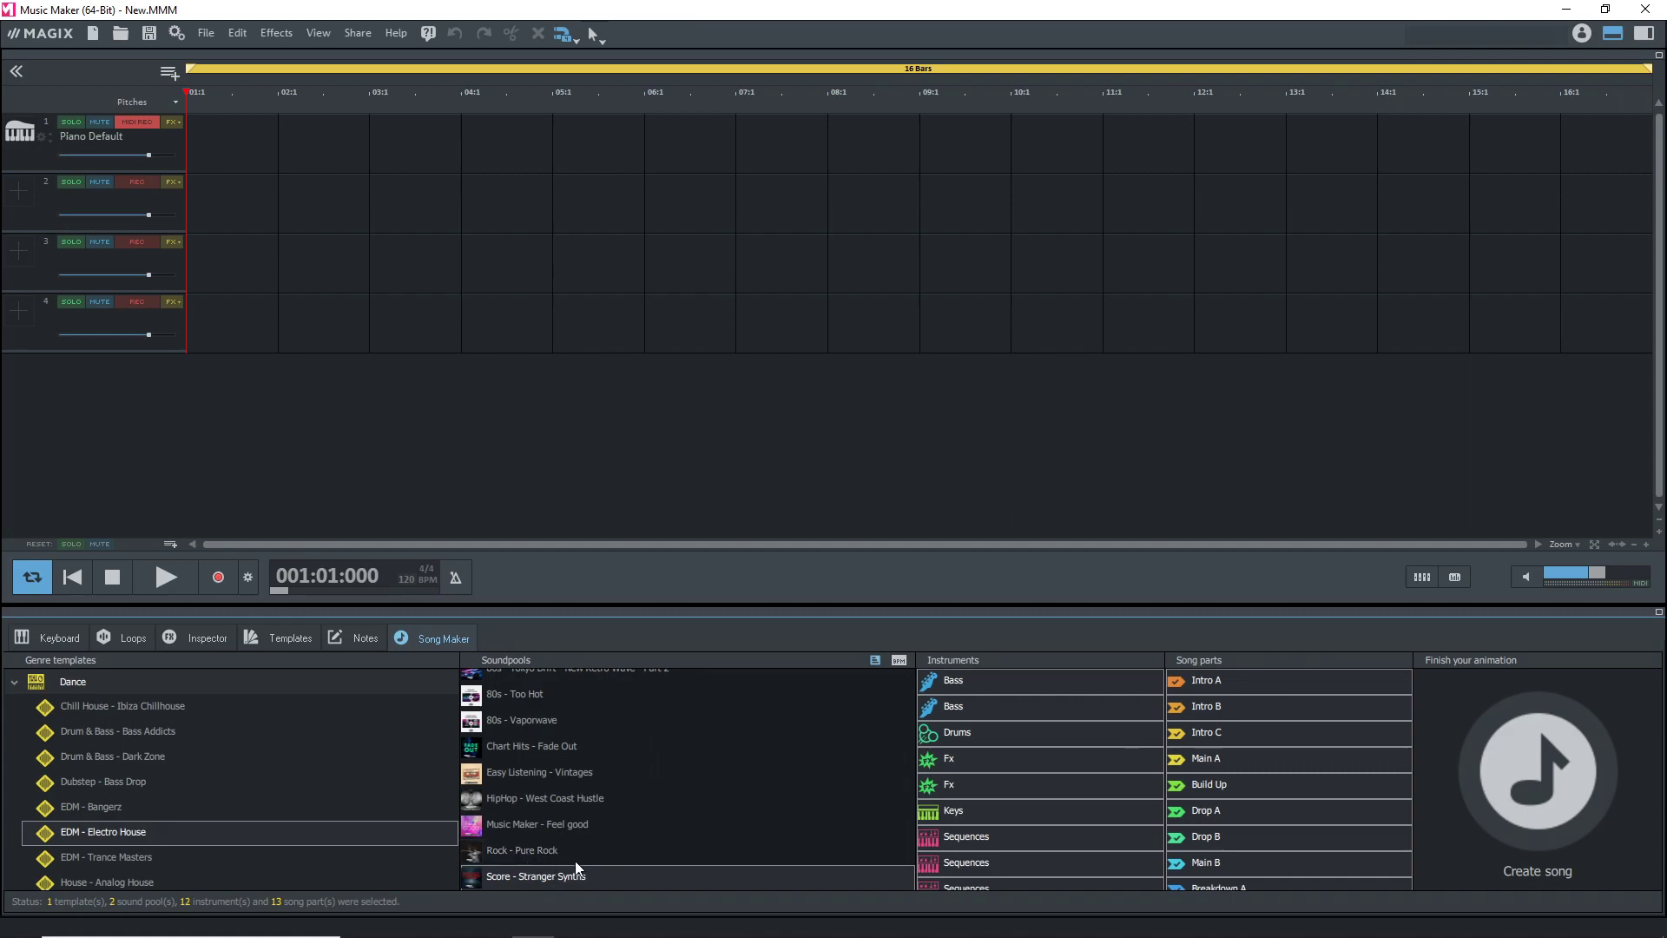
{"action": "left_click", "coordinate": [541, 851]}
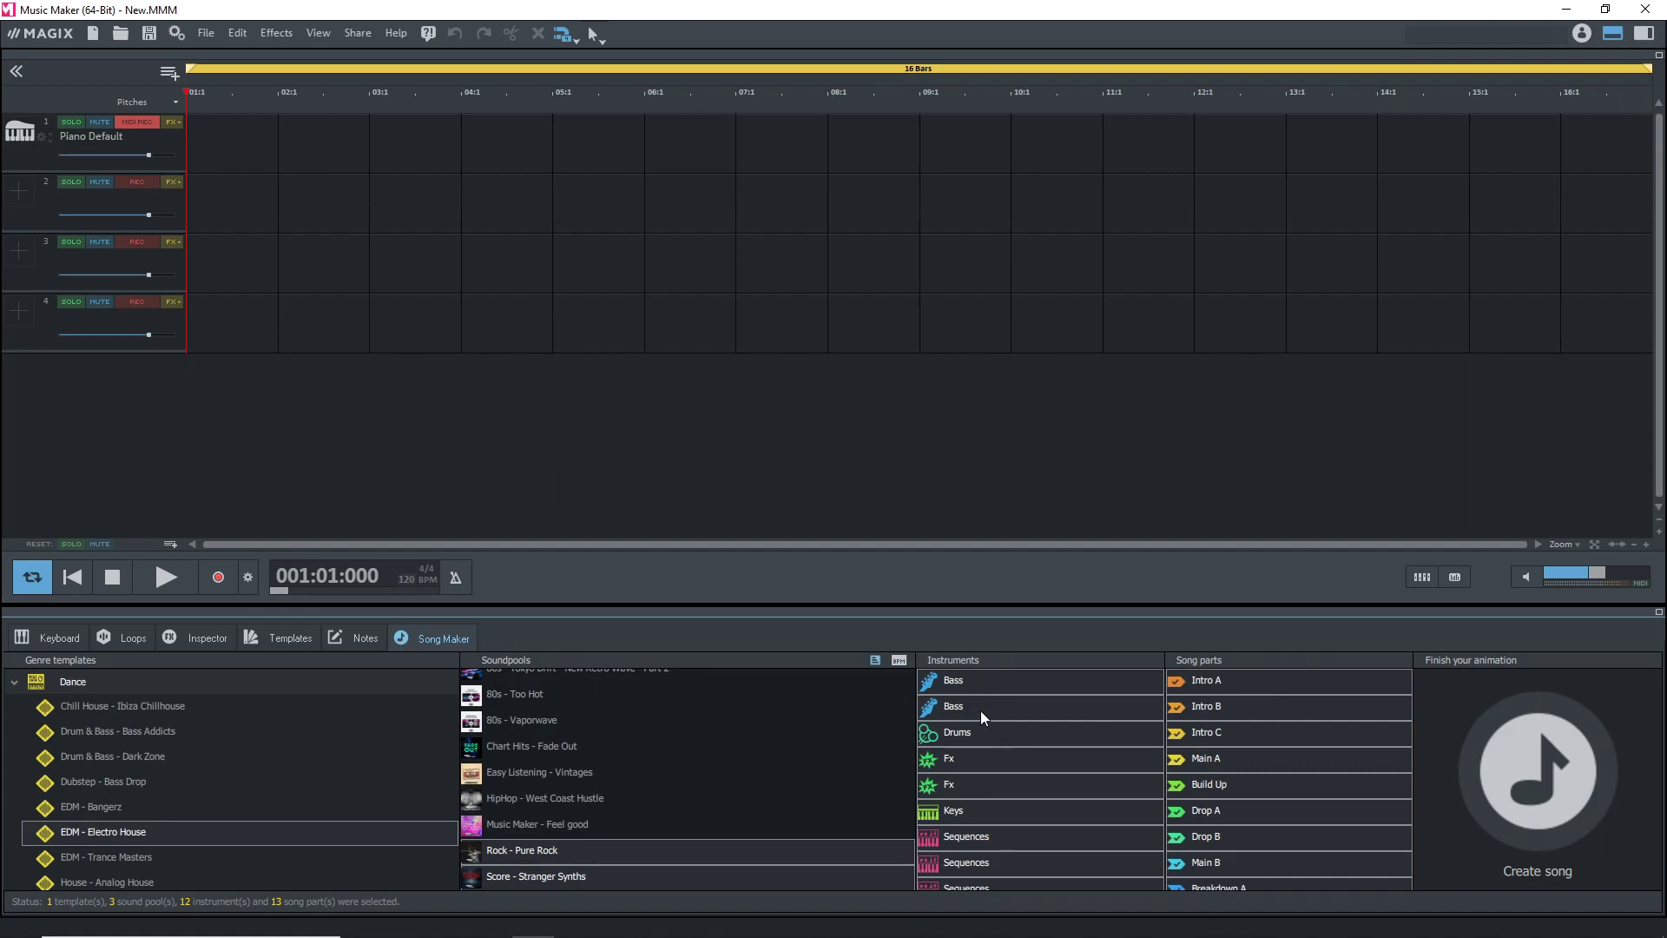
Deselect the first Bass instrument and the Intro B, Intro C and Drop B parts
{"action": "left_click", "coordinate": [976, 684]}
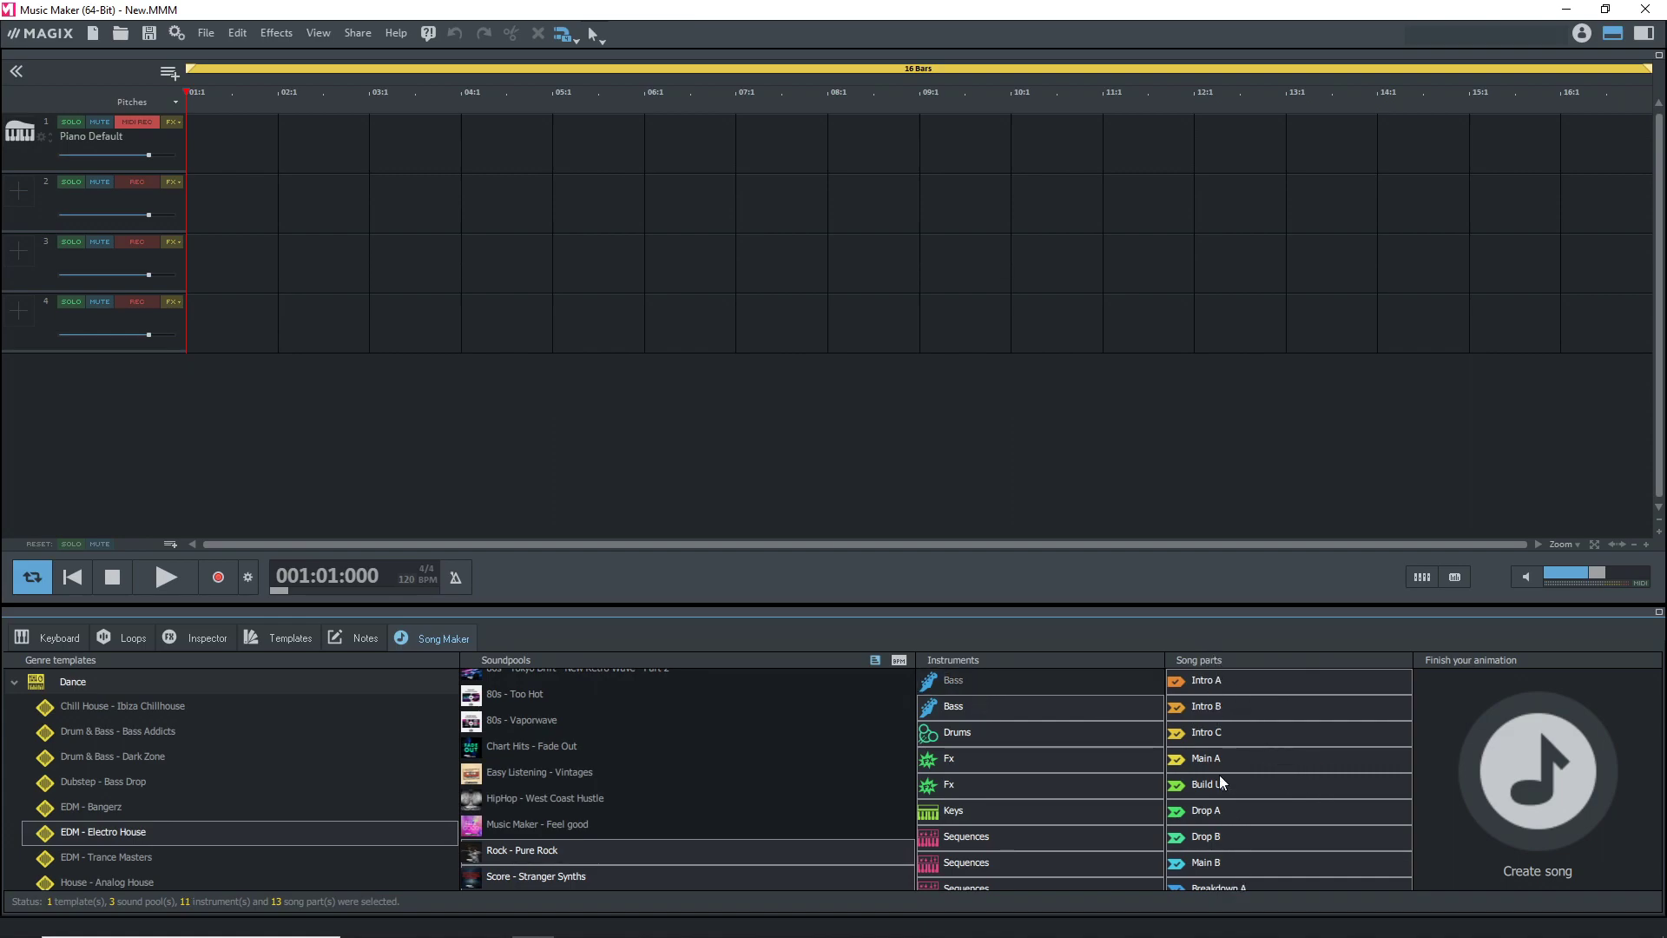
{"action": "left_click", "coordinate": [1211, 716]}
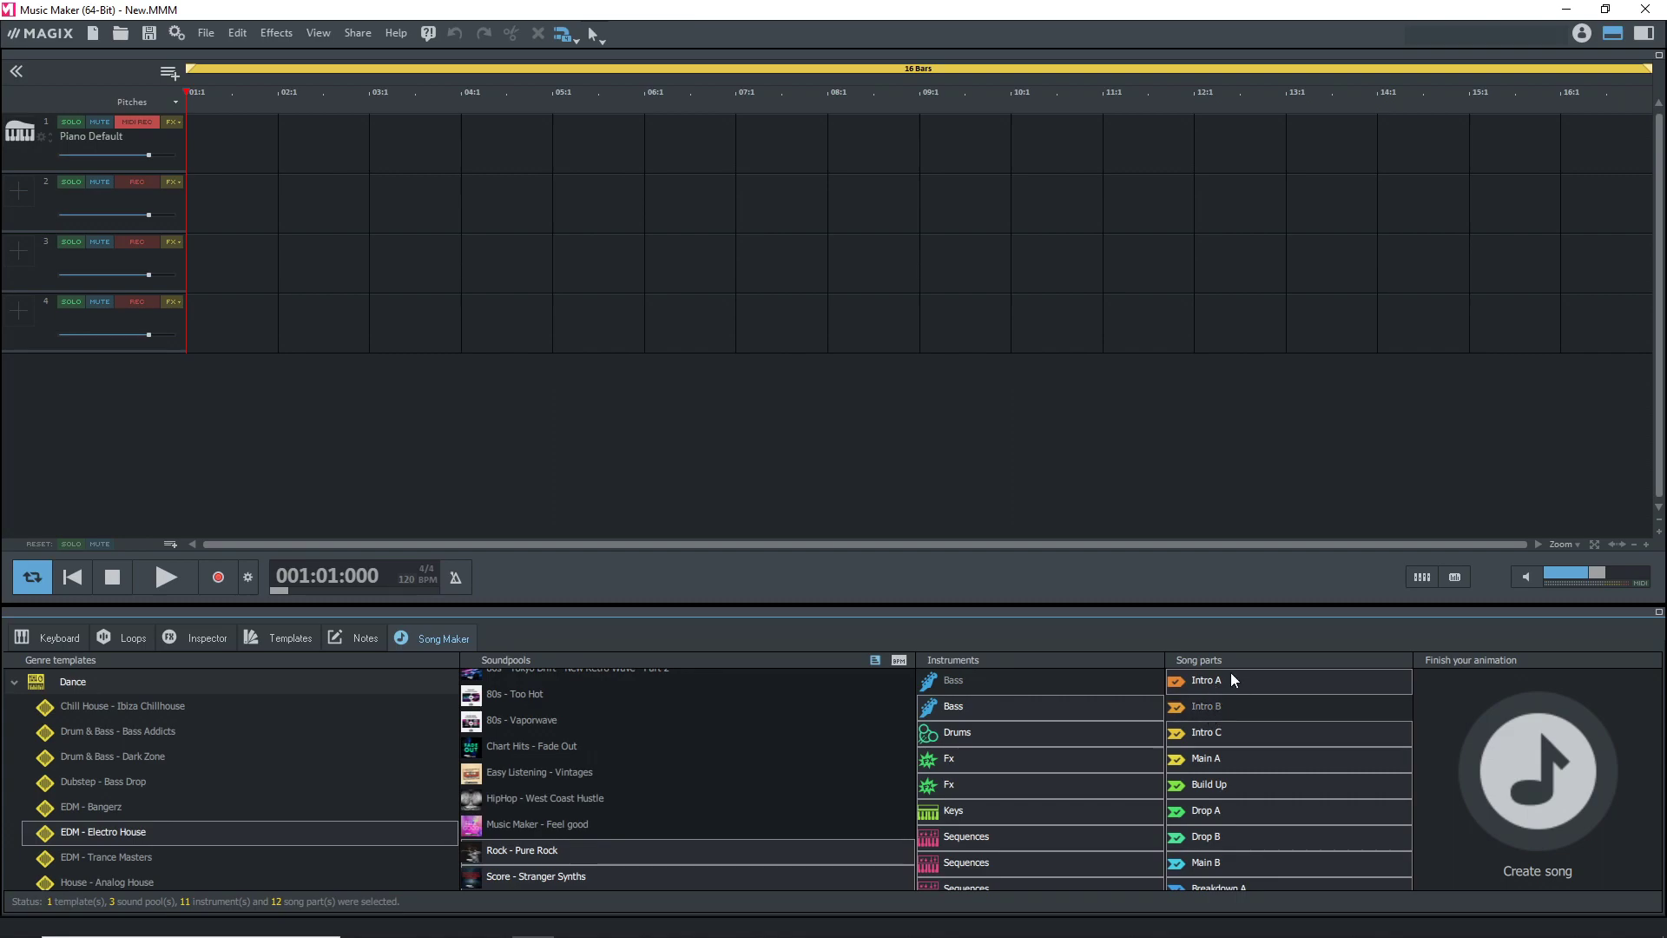
{"action": "left_click", "coordinate": [1212, 733]}
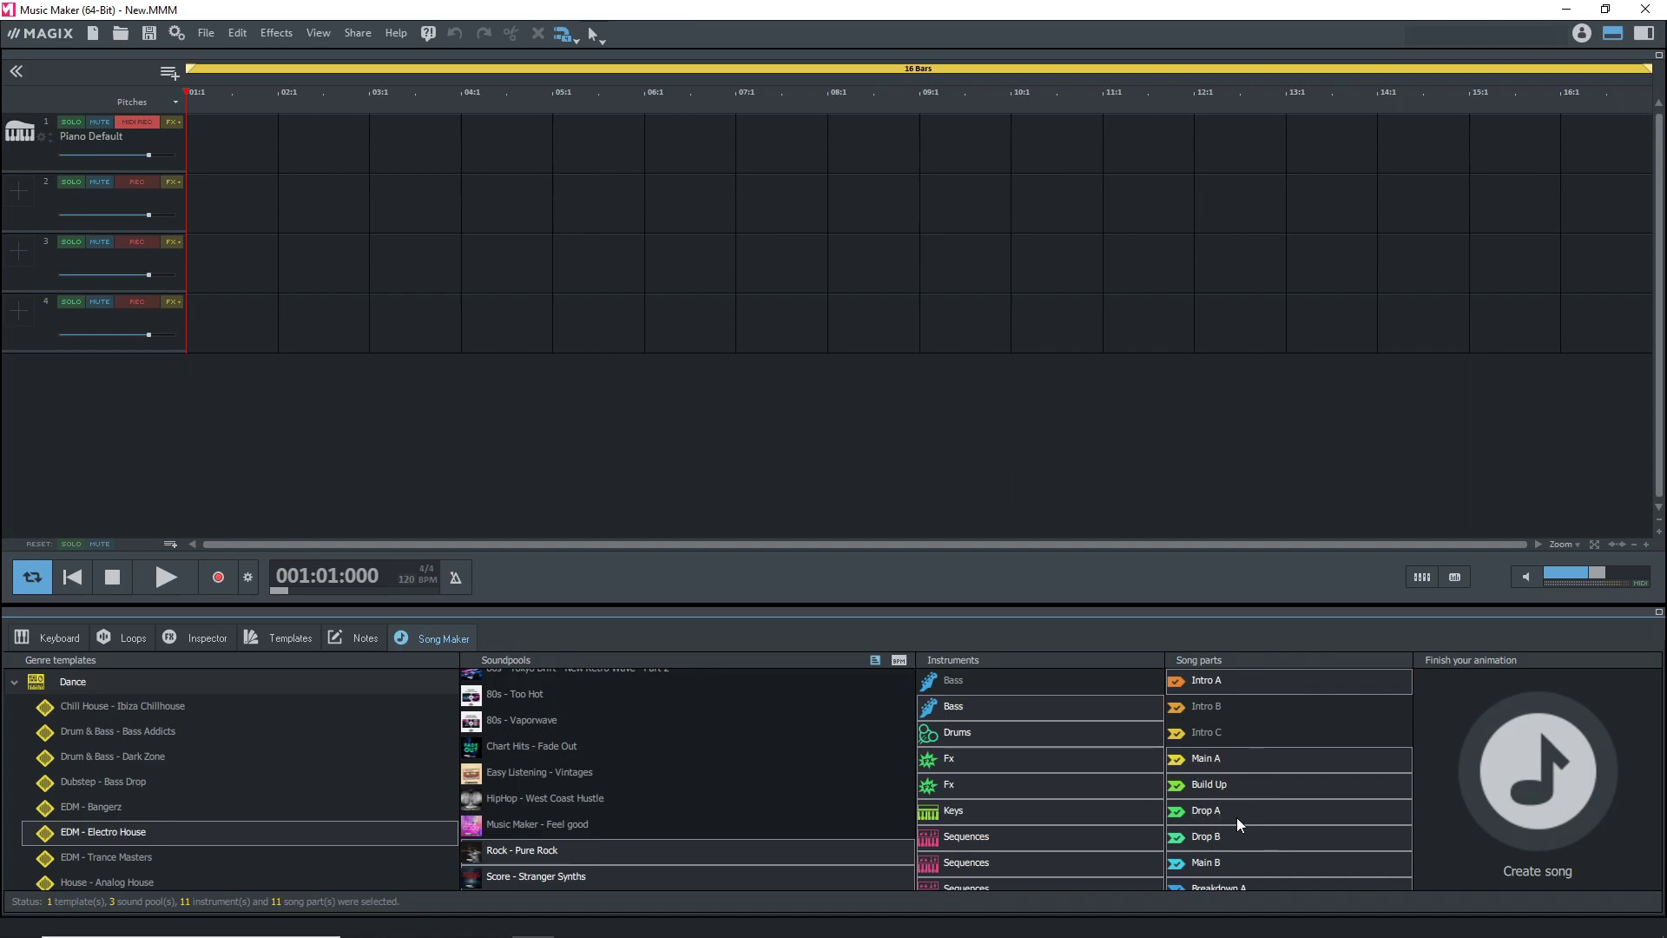
{"action": "left_click", "coordinate": [1234, 839]}
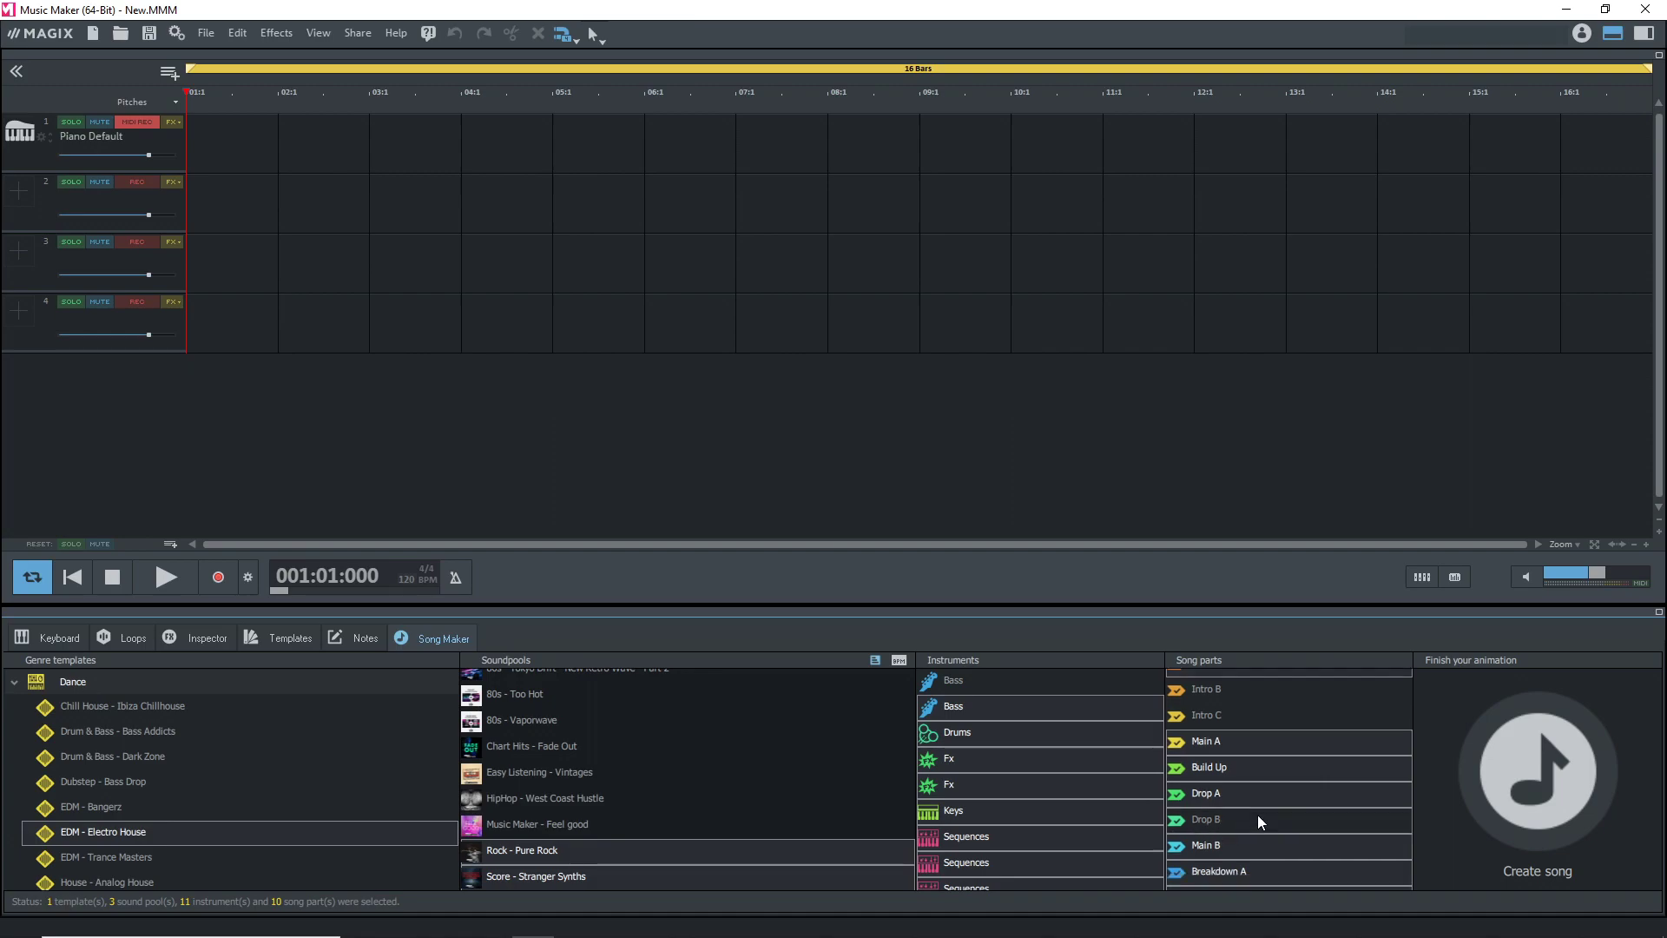
{"action": "scroll", "coordinate": [1257, 814], "scroll_direction": "down", "scroll_amount": 3}
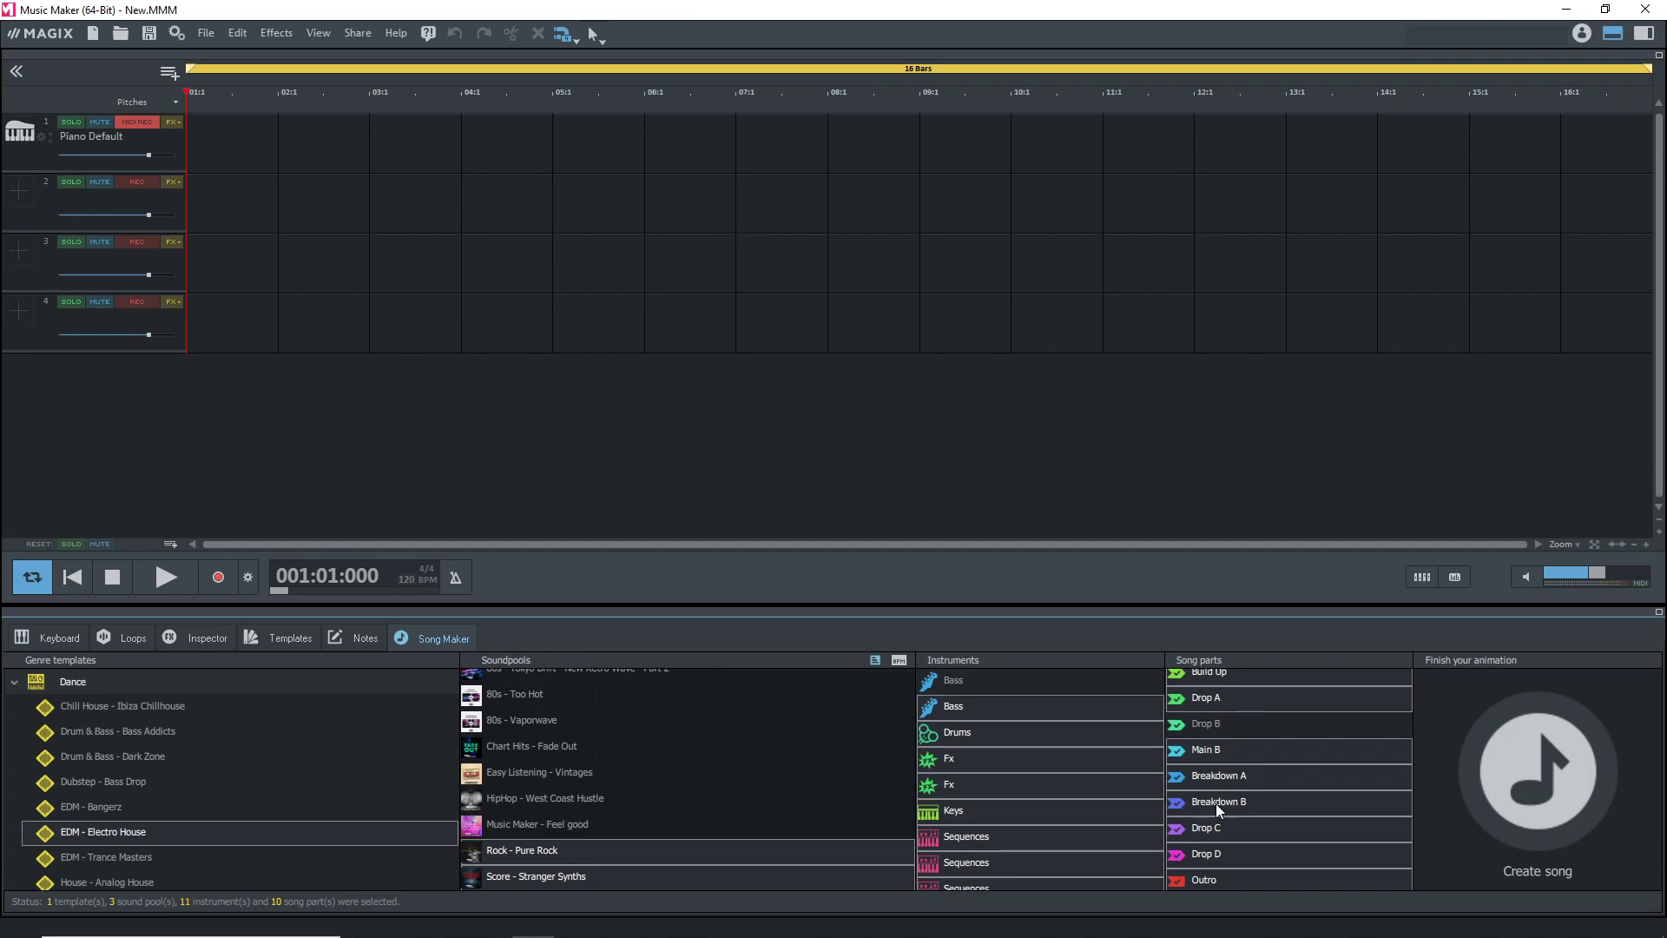
{"action": "scroll", "coordinate": [1230, 743], "scroll_direction": "up", "scroll_amount": 1}
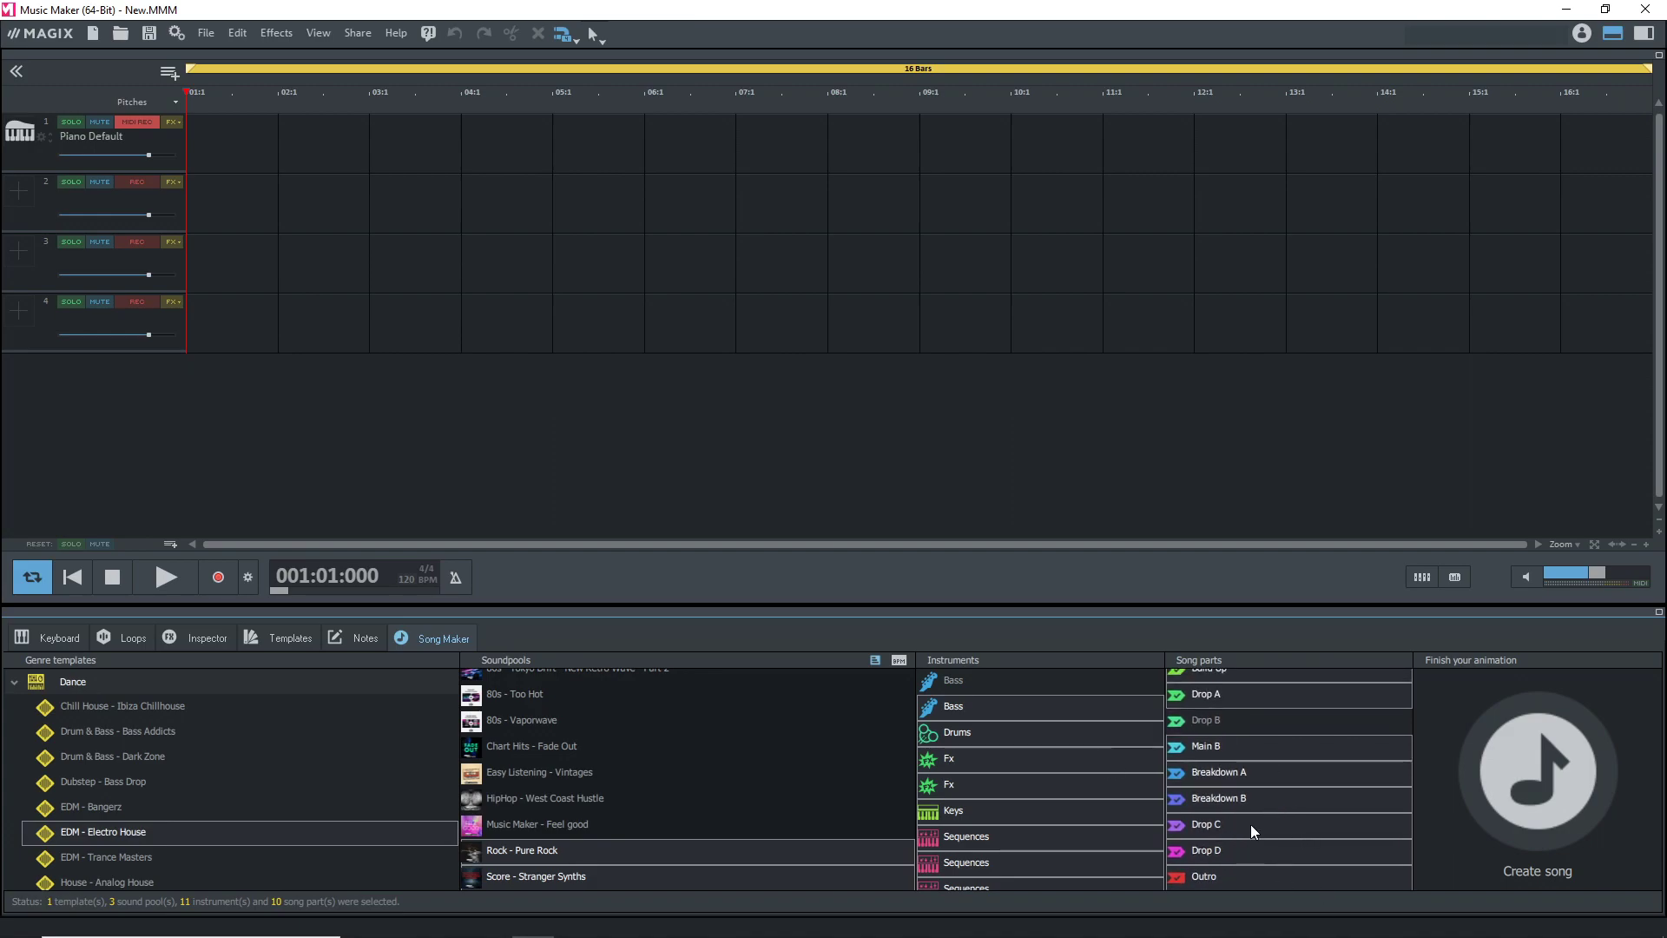
{"action": "scroll", "coordinate": [1262, 815], "scroll_direction": "up", "scroll_amount": 3}
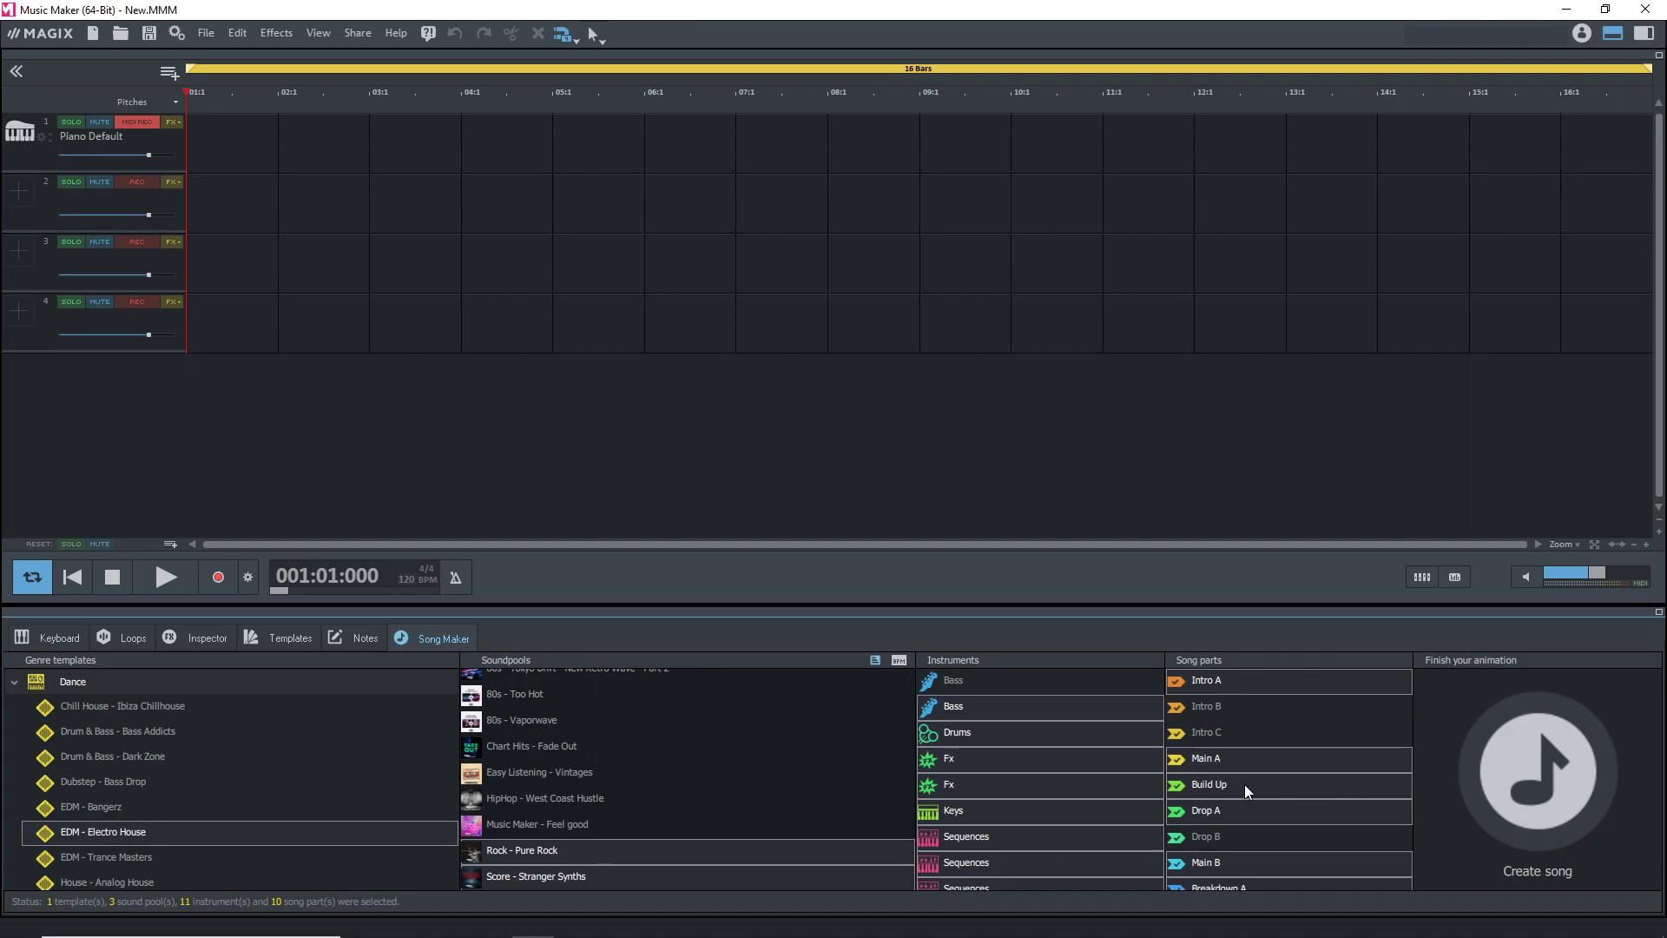
Create the song and play it, skipping to bars 9, 13 and 24, stopping at Main B
{"action": "left_click", "coordinate": [1535, 789]}
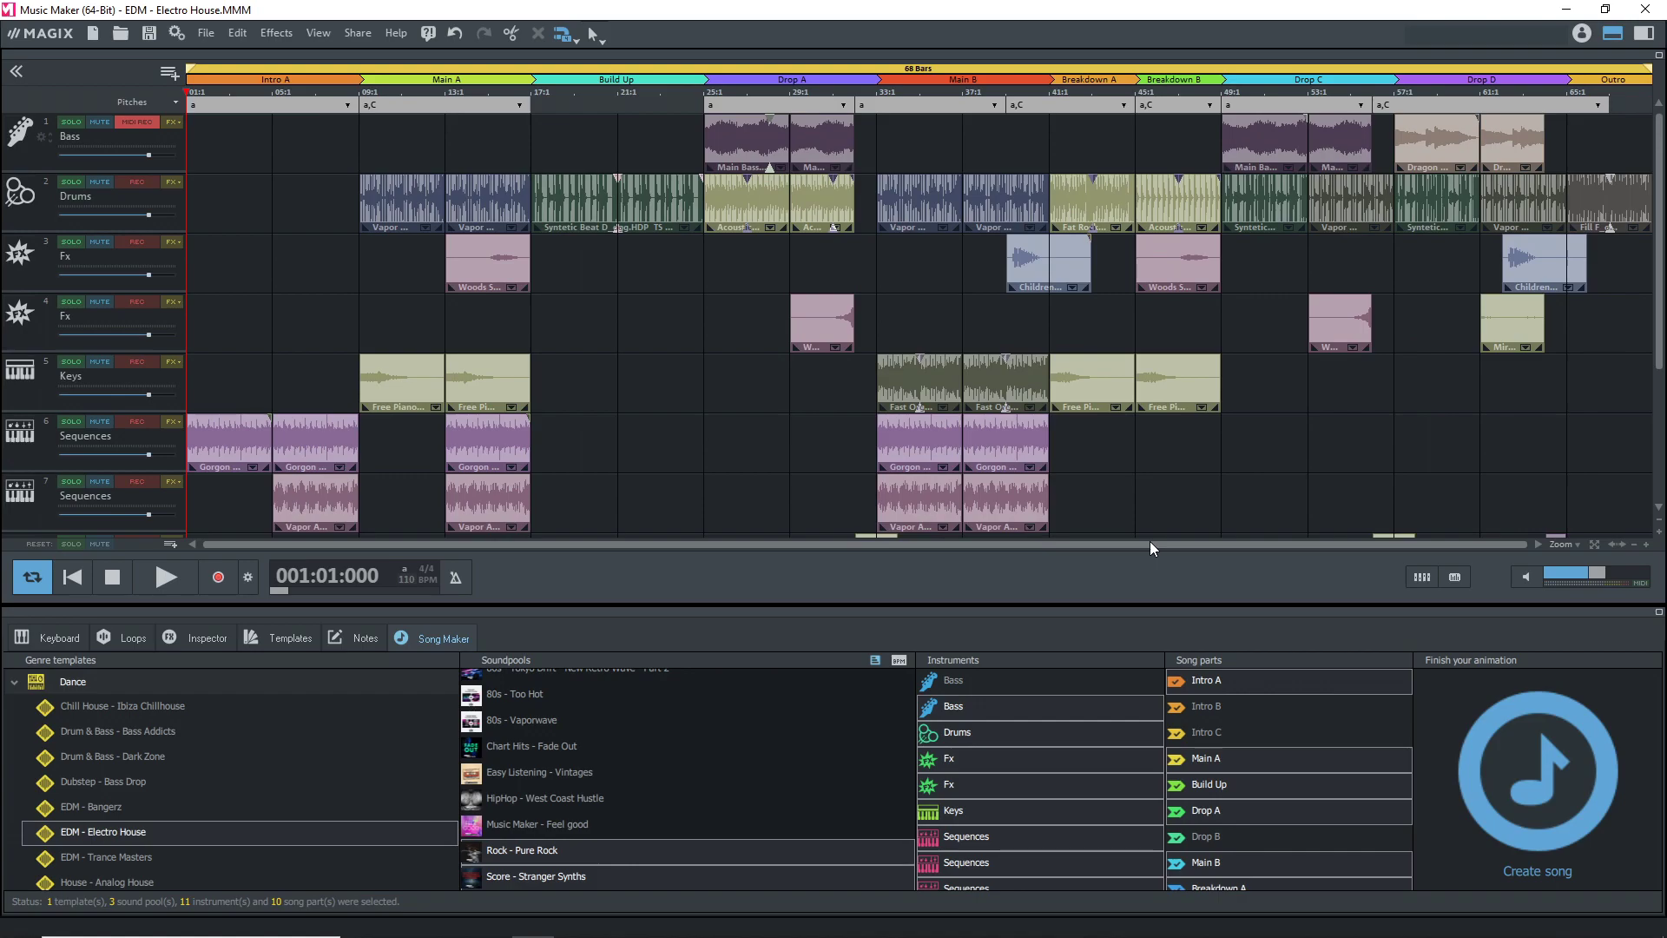
{"action": "key", "text": "space"}
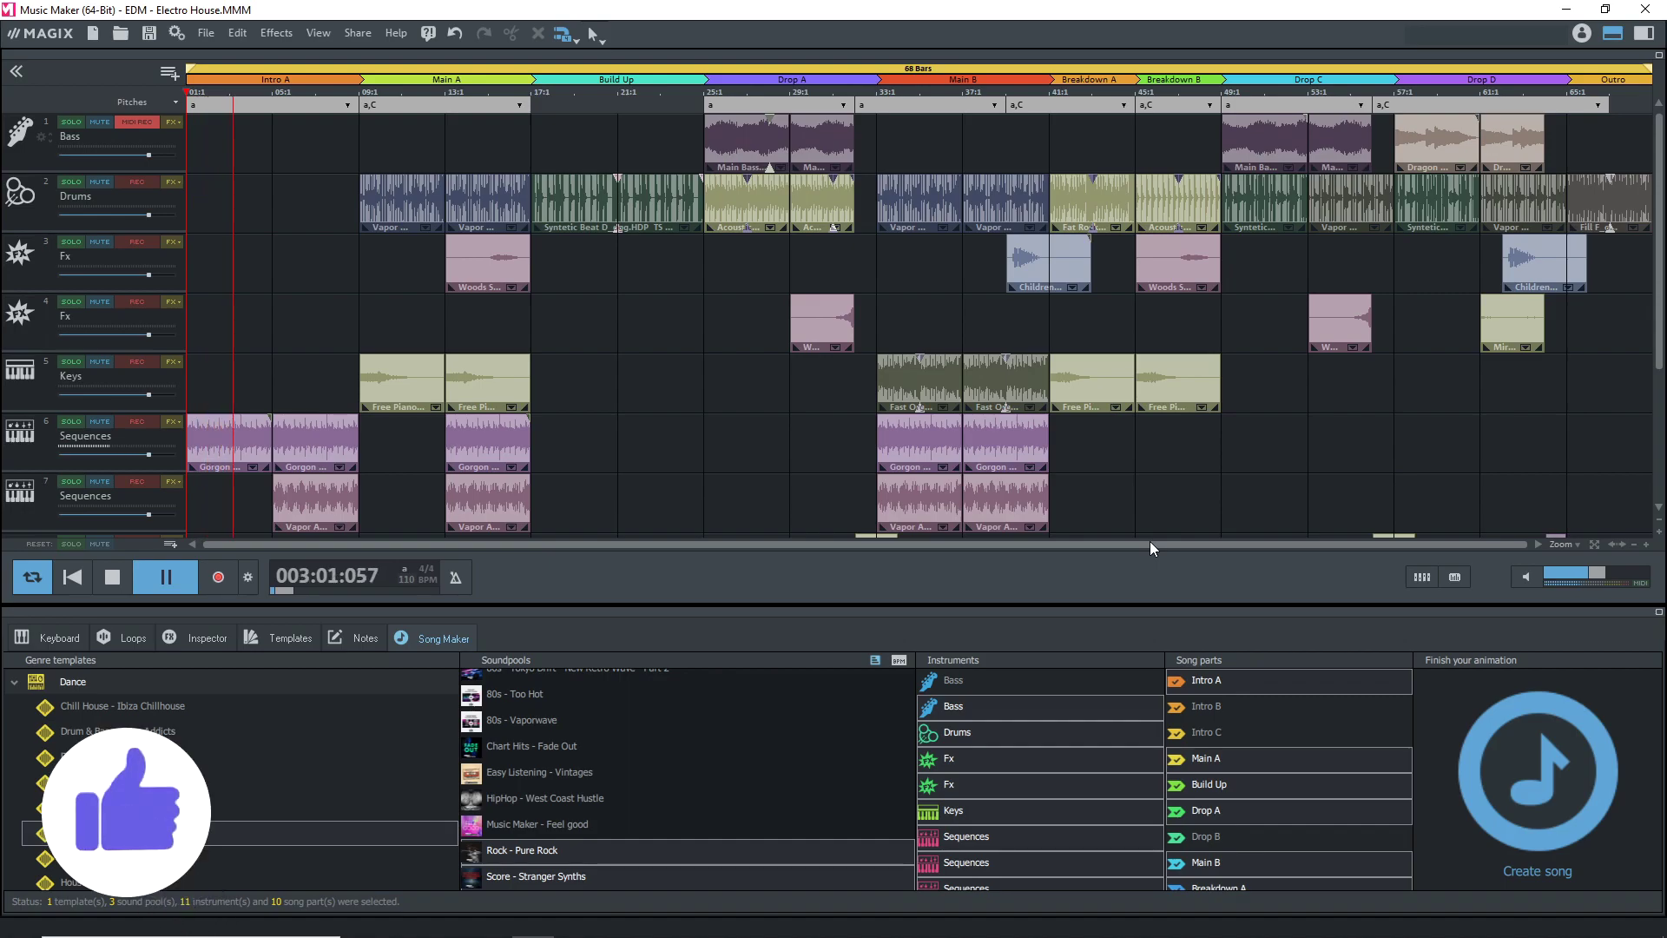
{"action": "left_click", "coordinate": [362, 94]}
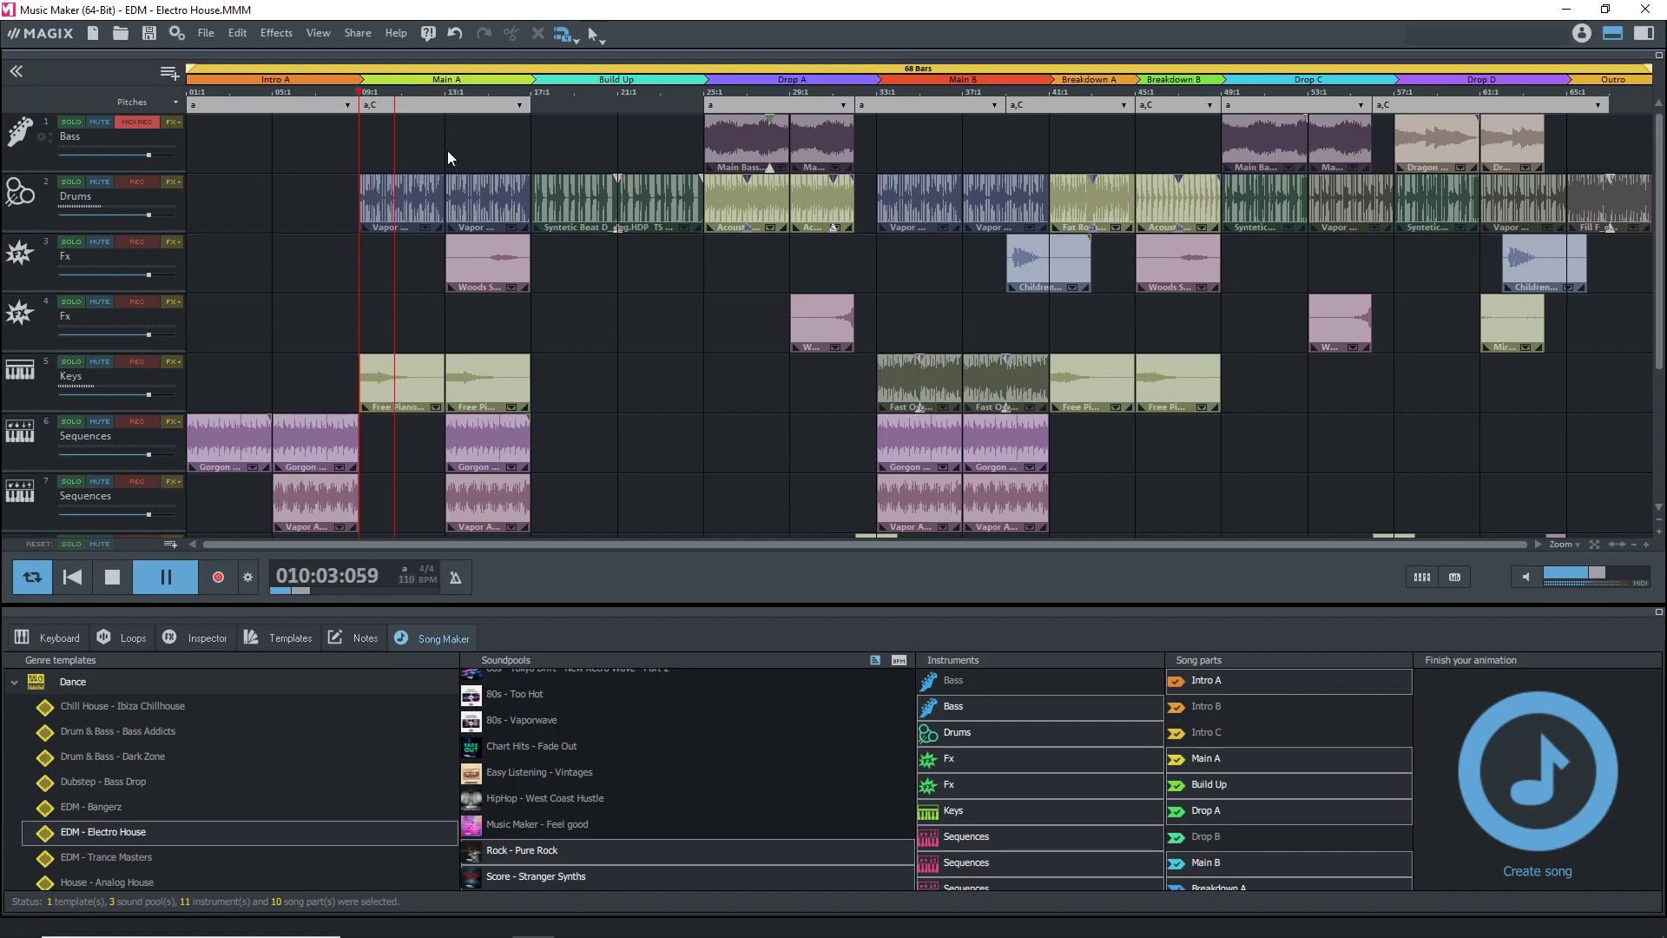
{"action": "left_click", "coordinate": [446, 91]}
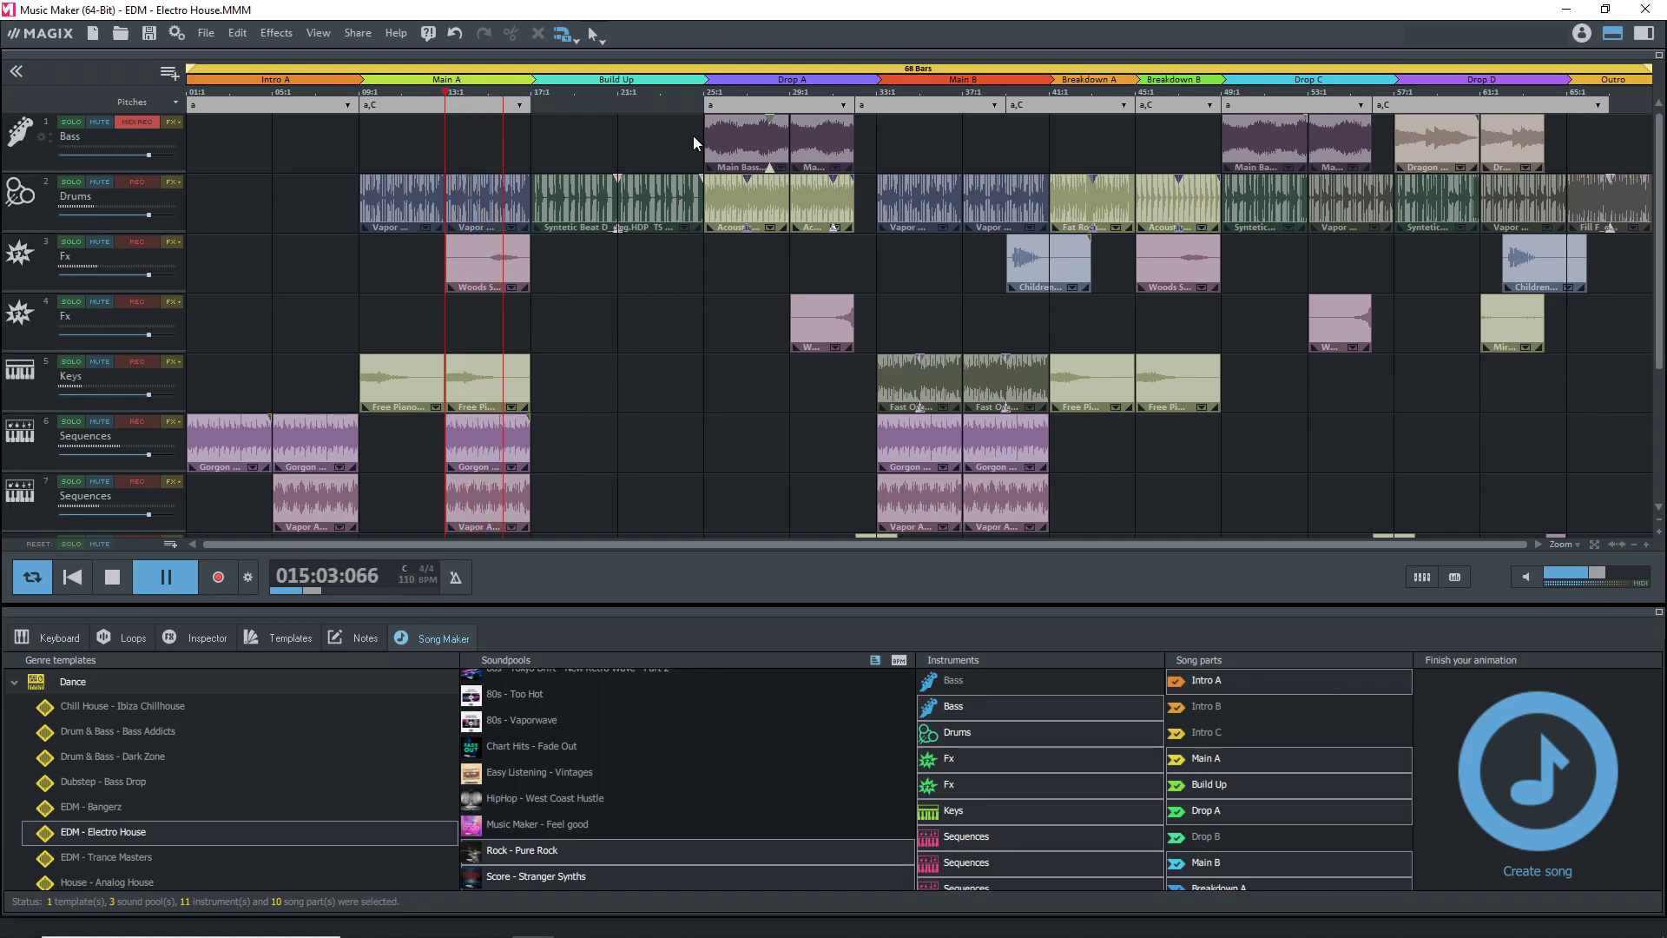
{"action": "left_click", "coordinate": [686, 92]}
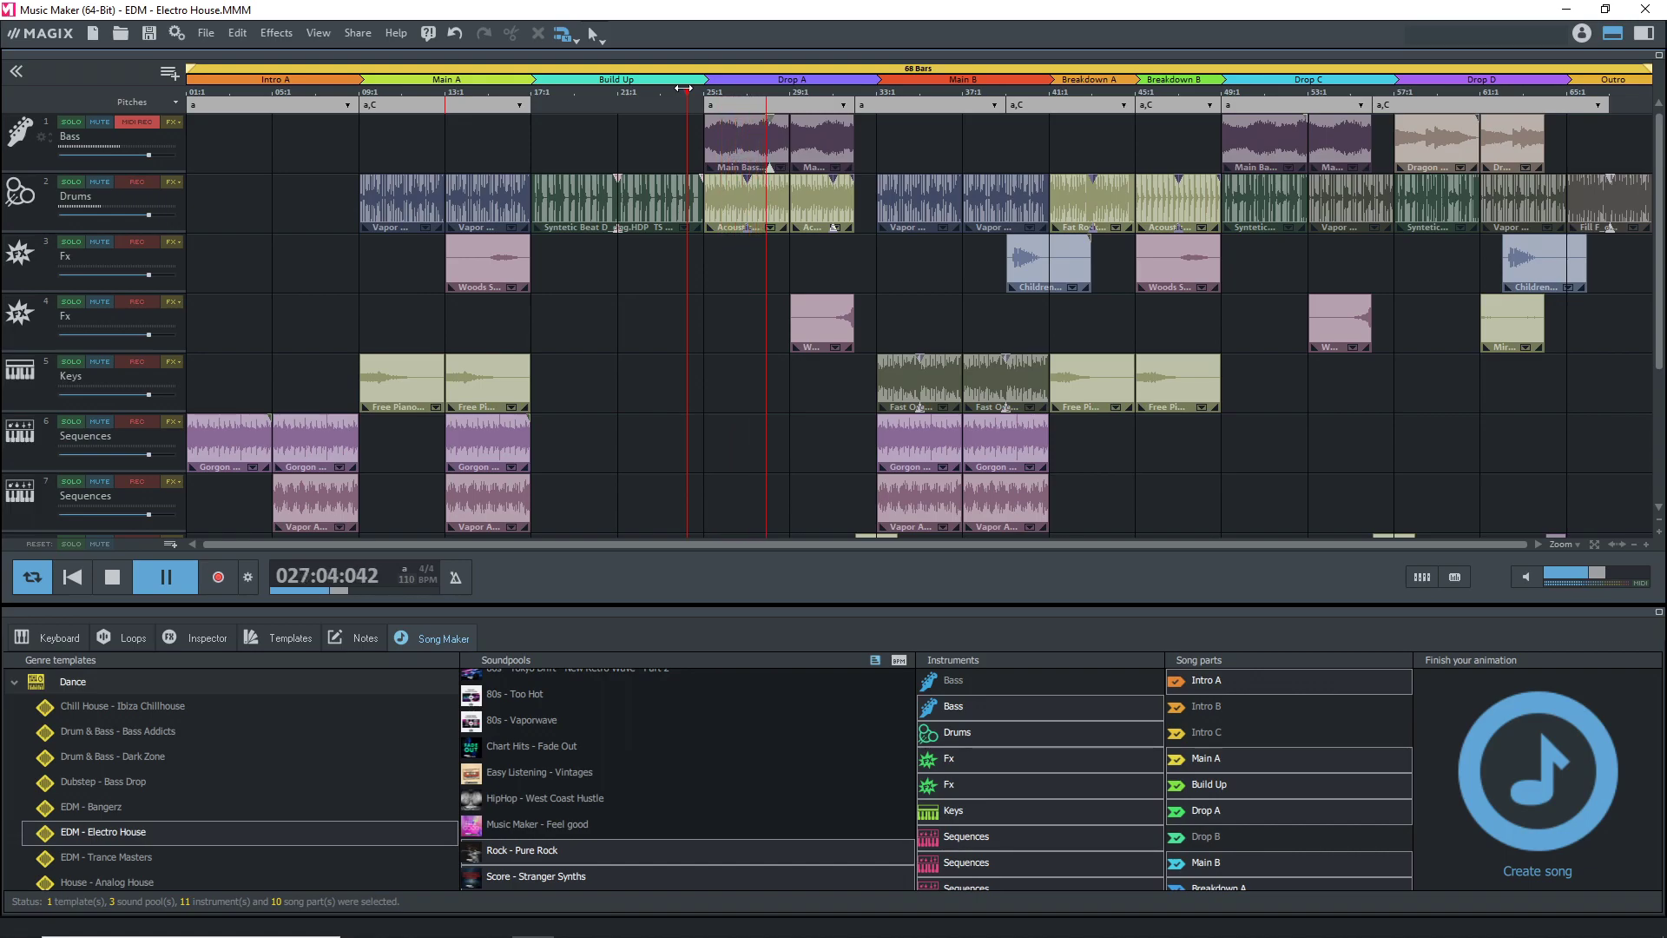
{"action": "left_click", "coordinate": [952, 78]}
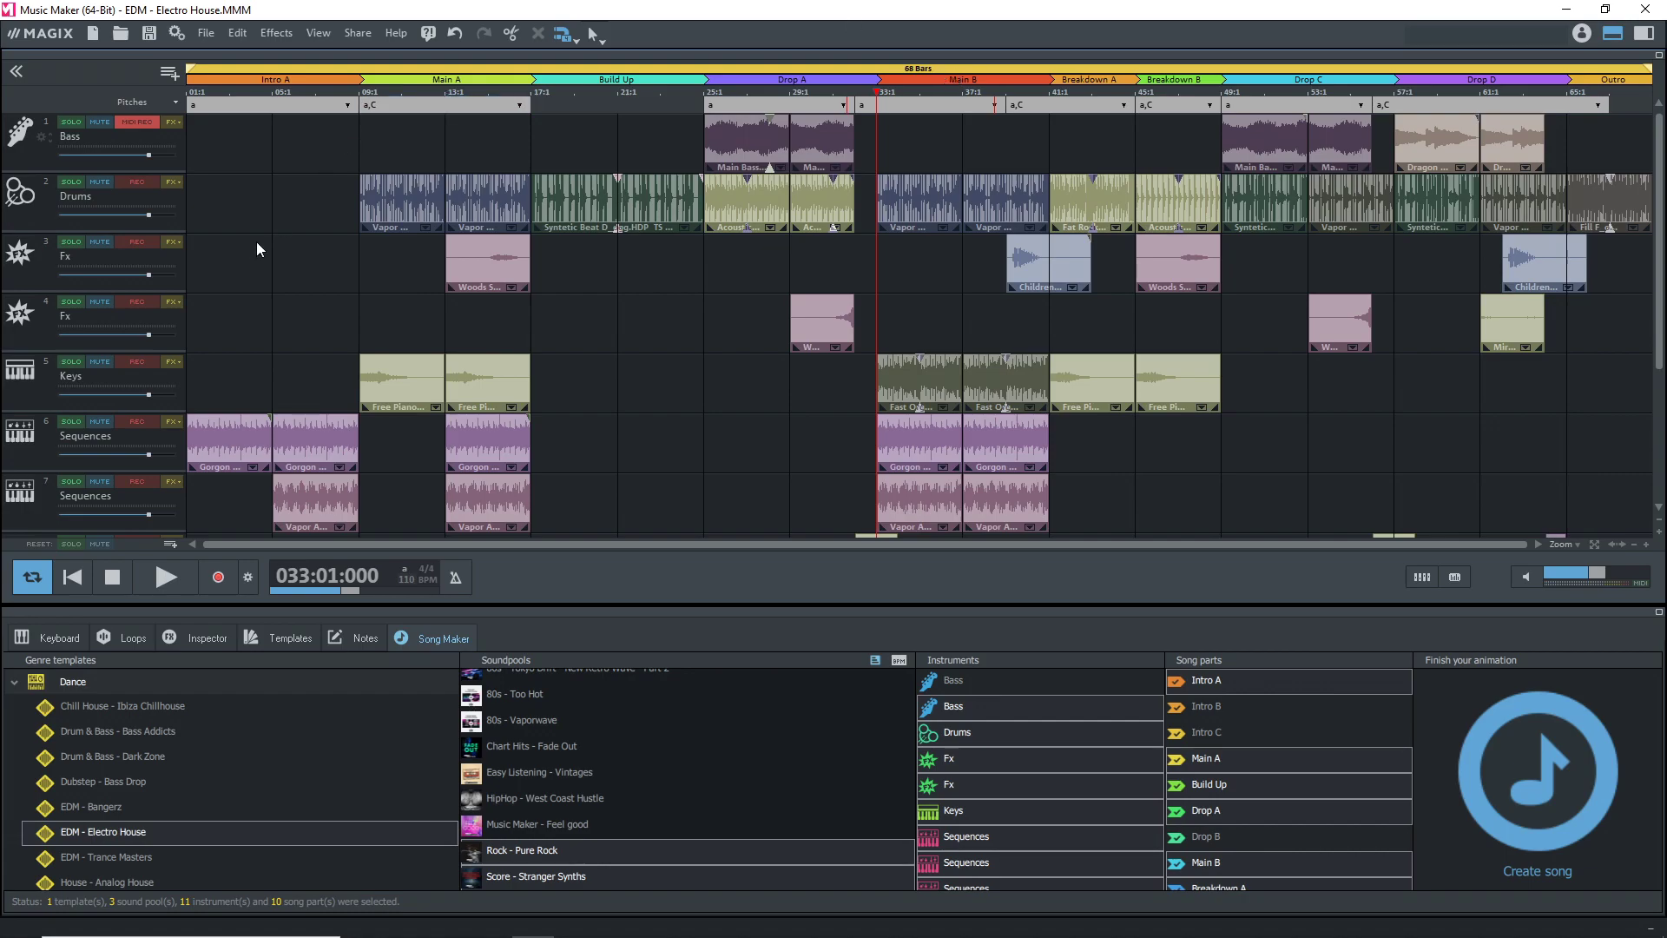
Lower the track 4 Fx volume slightly and bring up the Drums track's effect options
{"action": "left_click_drag", "start_coordinate": [149, 334], "coordinate": [144, 335]}
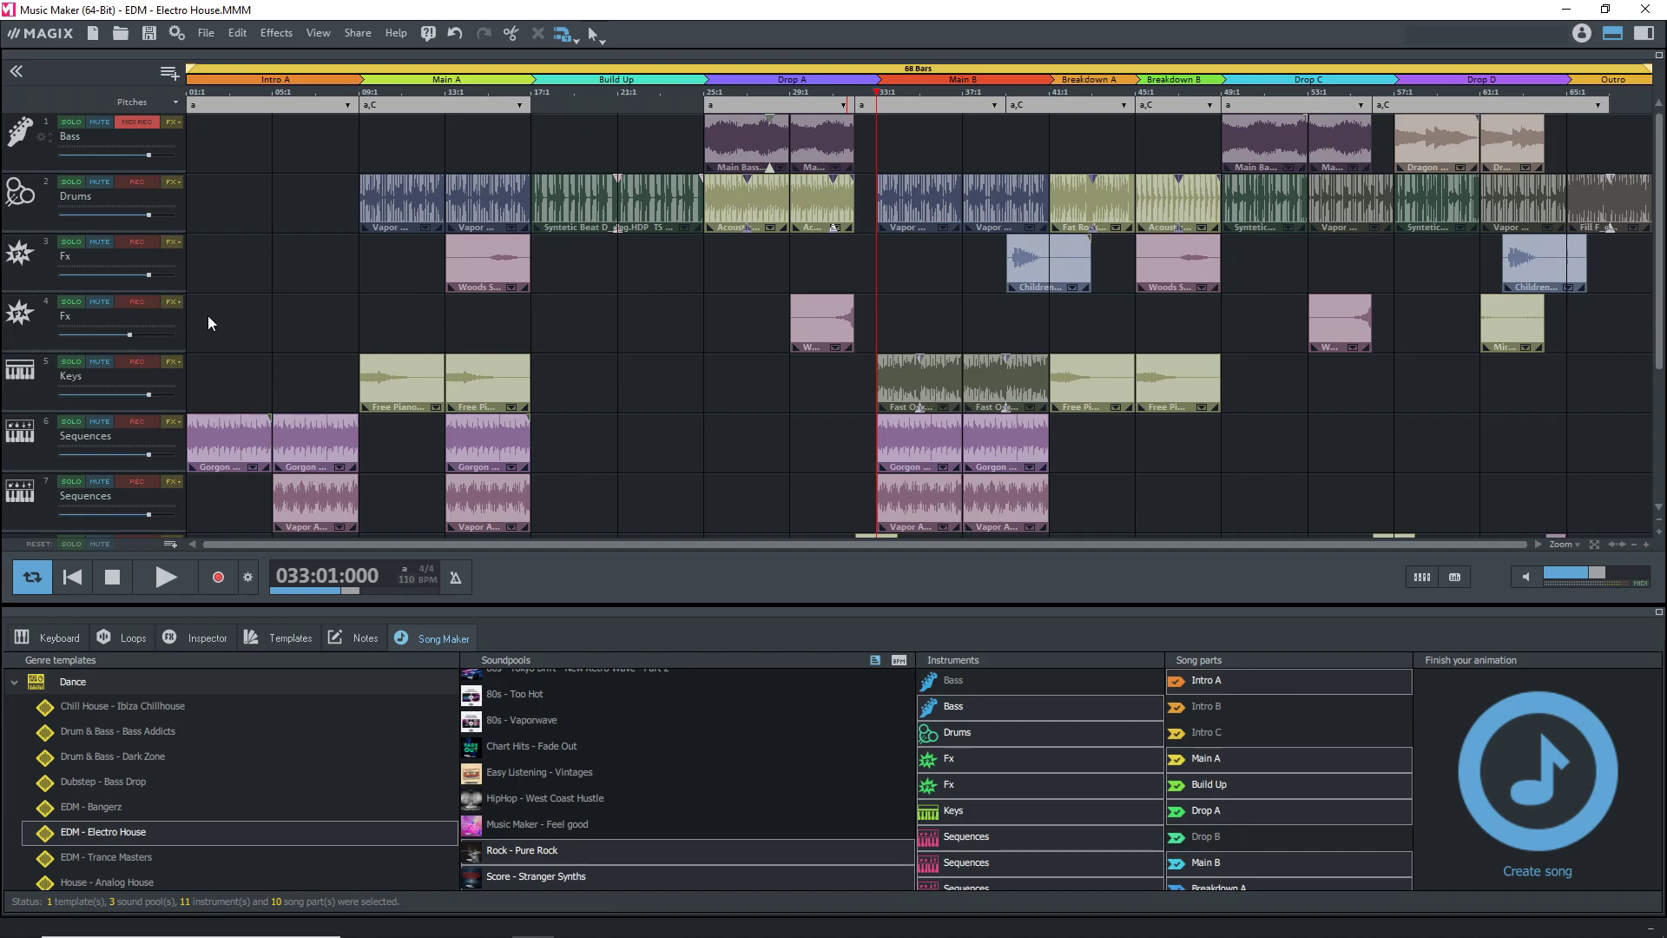
{"action": "left_click", "coordinate": [175, 179]}
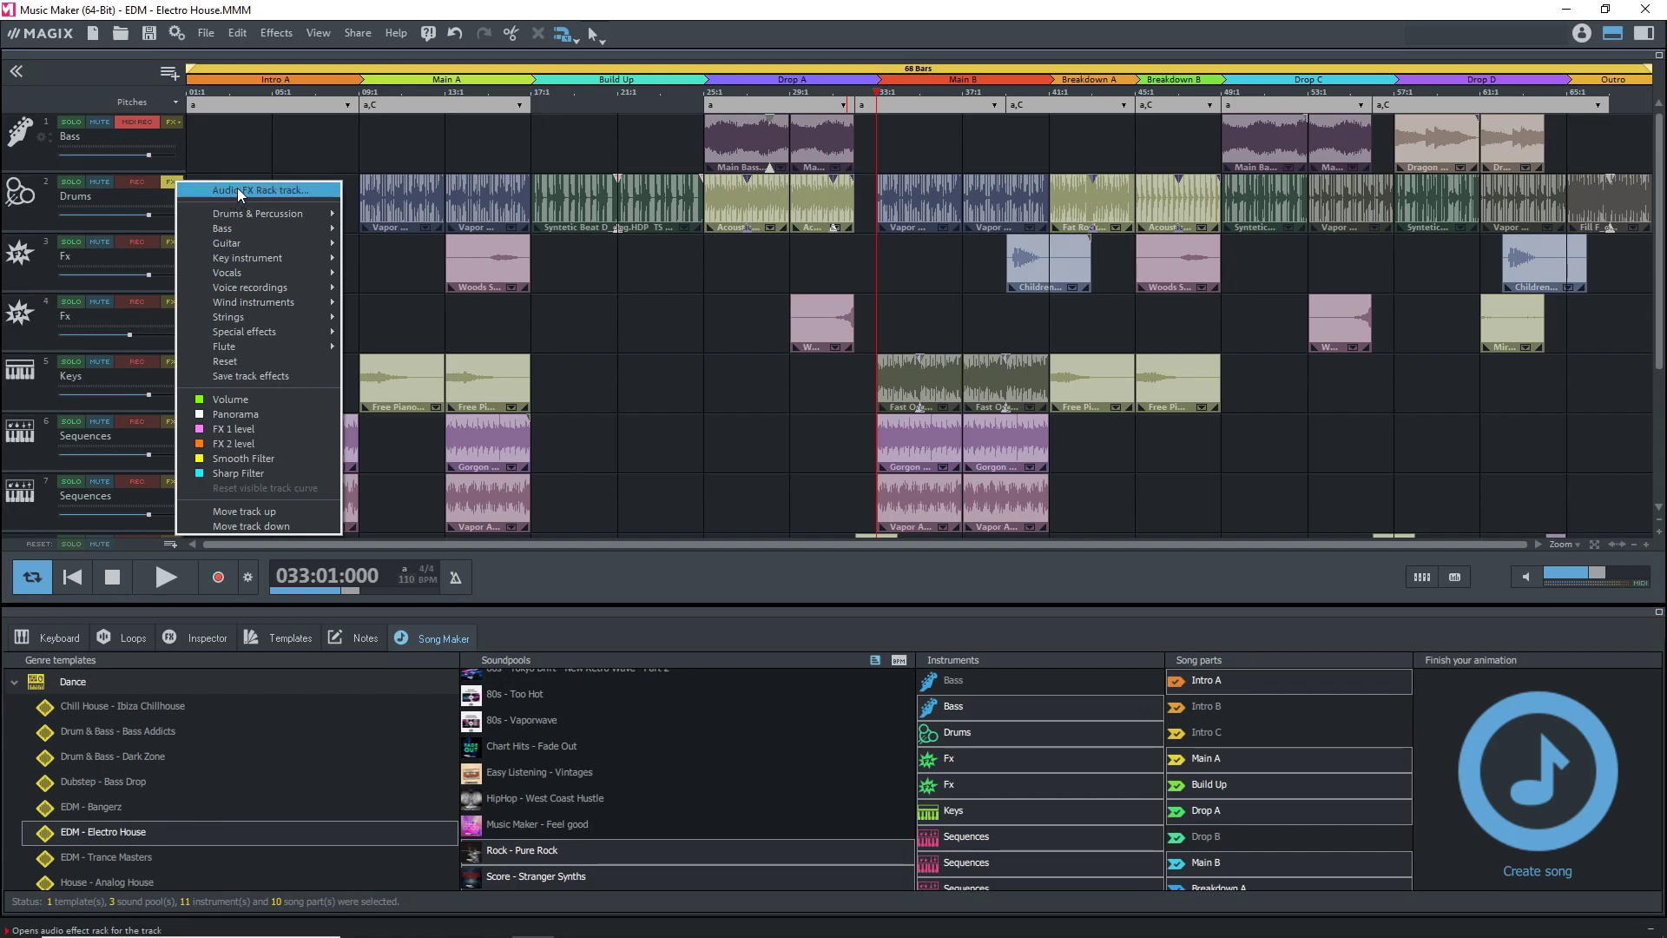
Enable the Compressor in the Drums track's Audio FX Rack, then close the effects window
{"action": "left_click", "coordinate": [262, 190]}
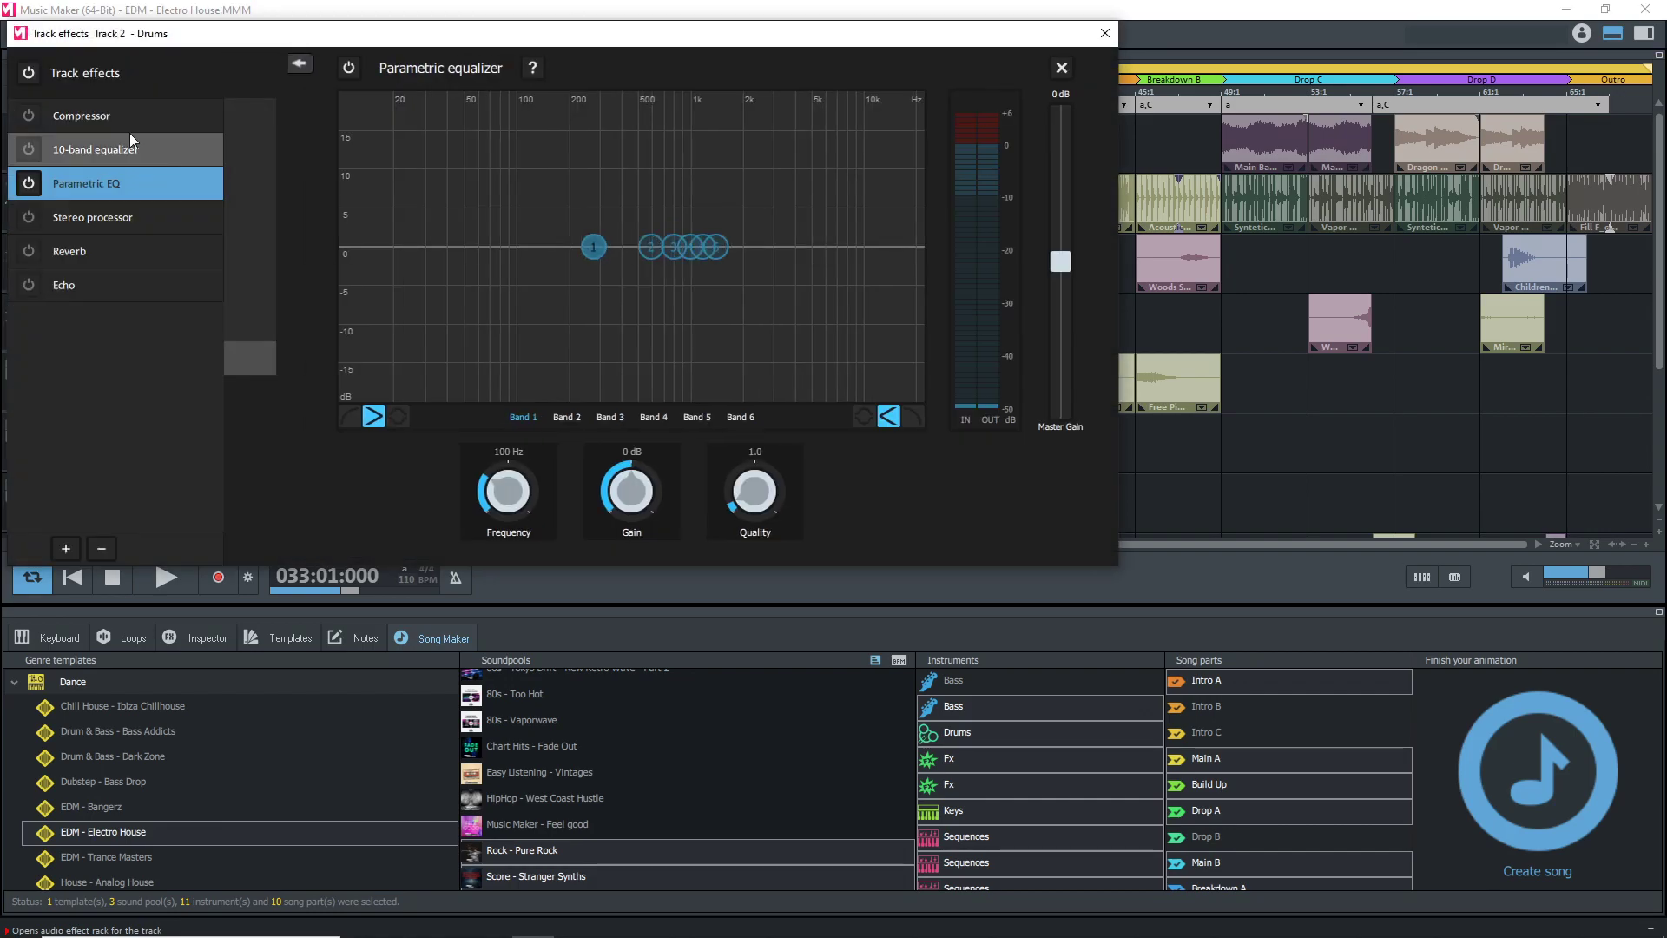
{"action": "left_click", "coordinate": [100, 122]}
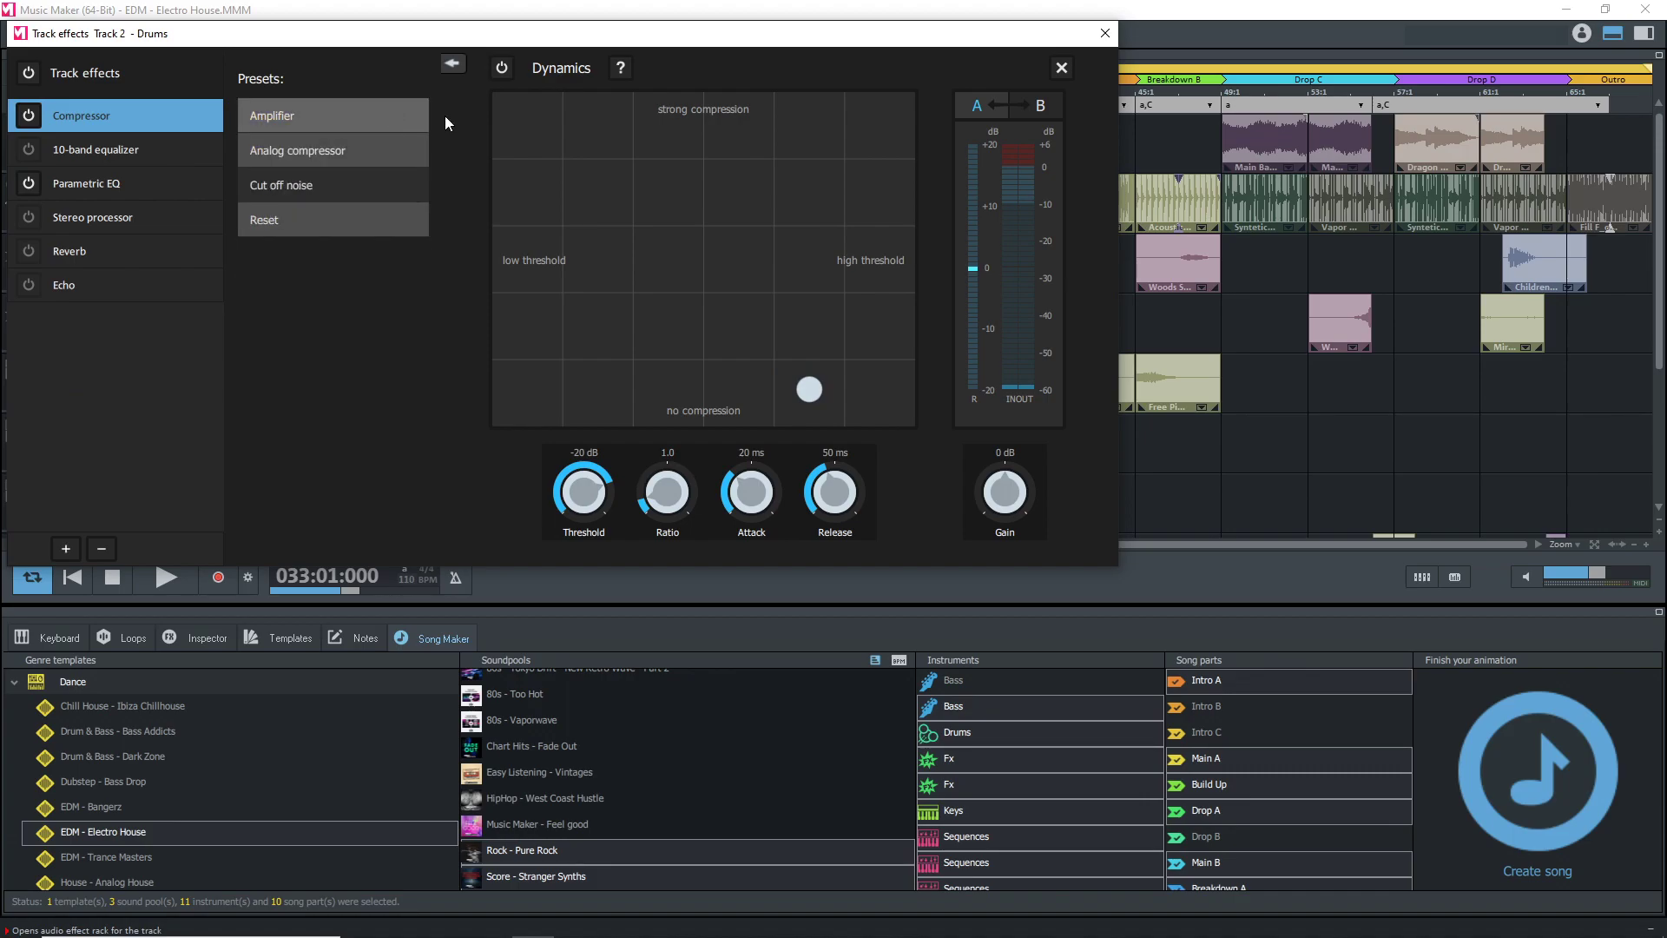
{"action": "left_click", "coordinate": [66, 549]}
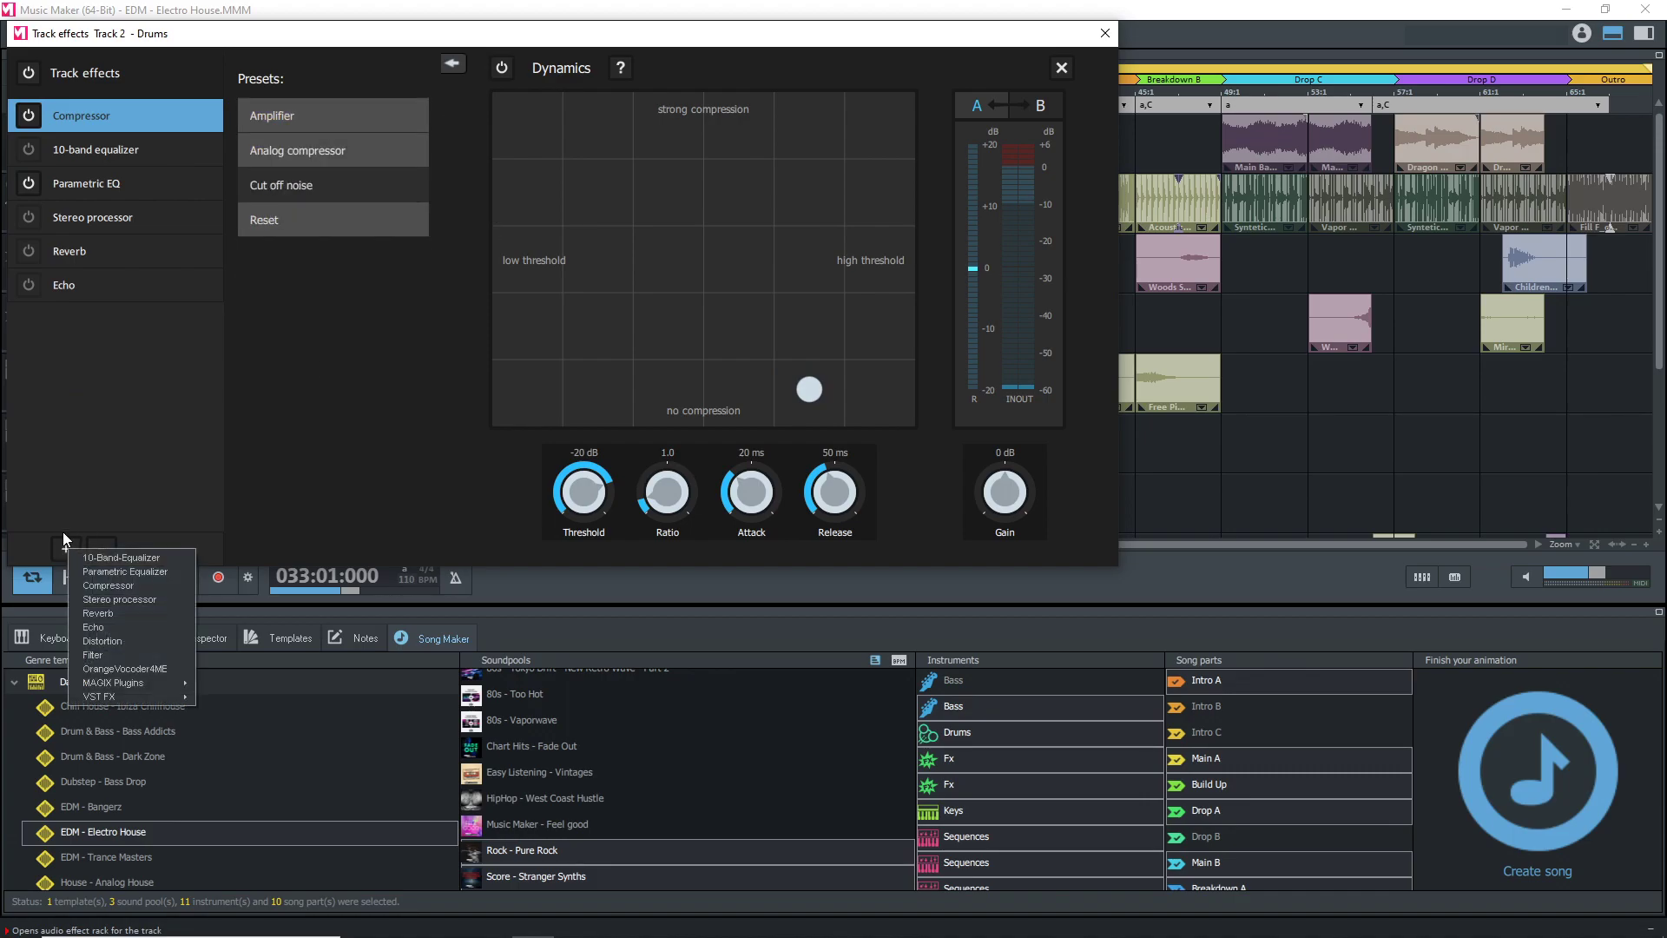
{"action": "mouse_move", "coordinate": [130, 696]}
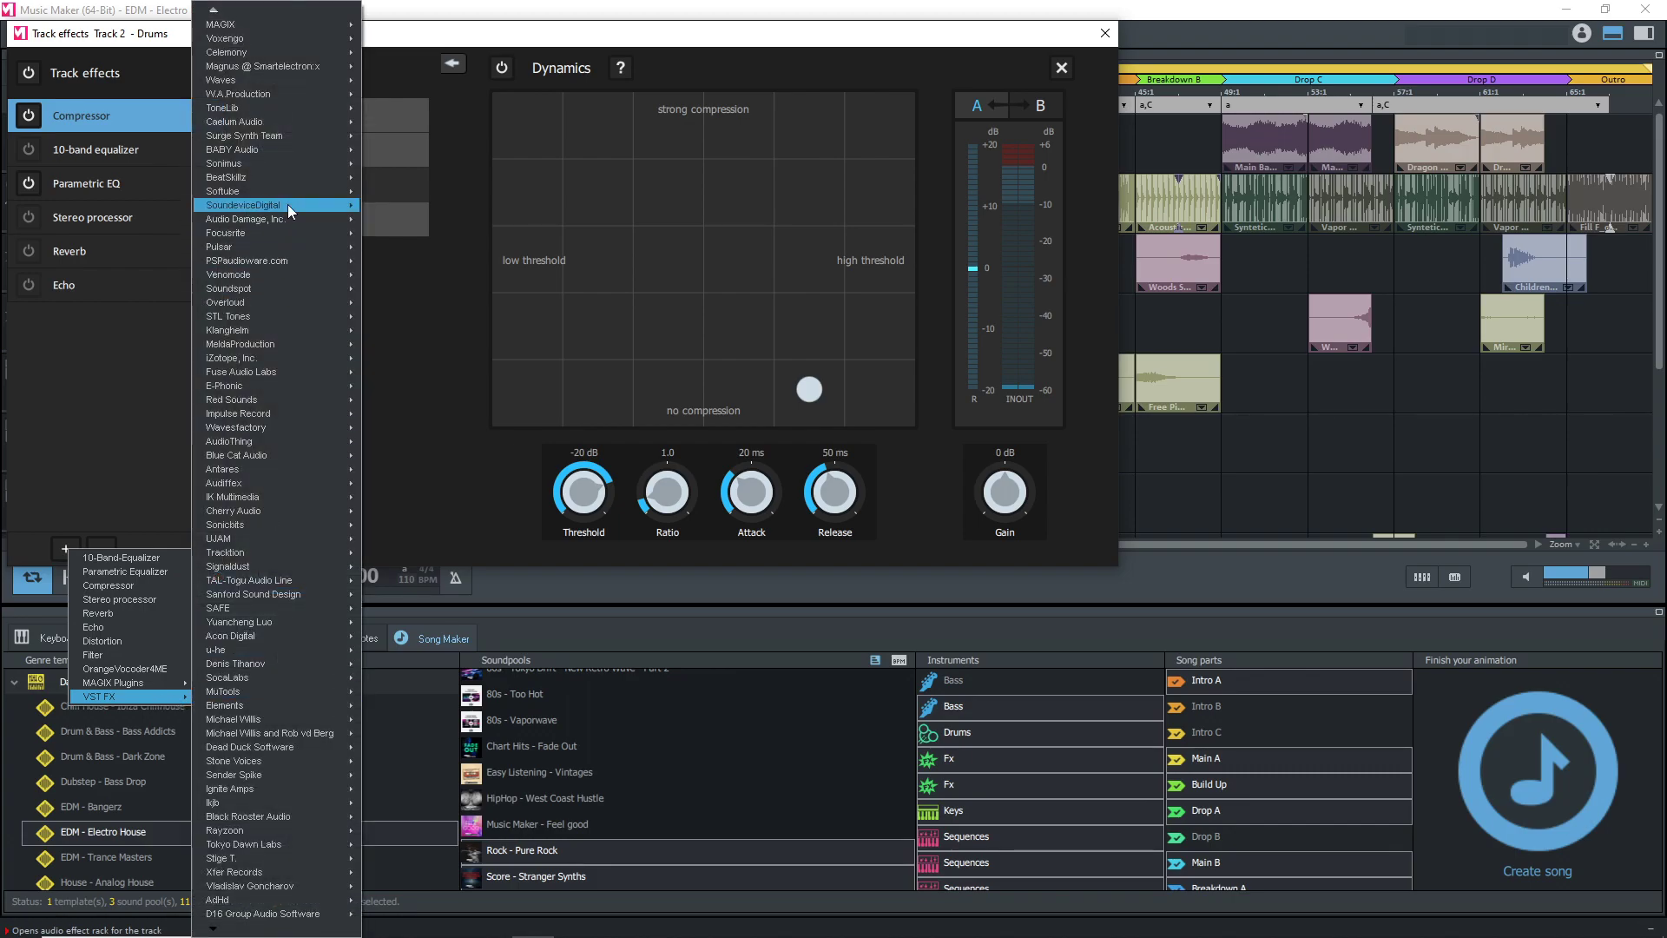
{"action": "key", "text": "Escape"}
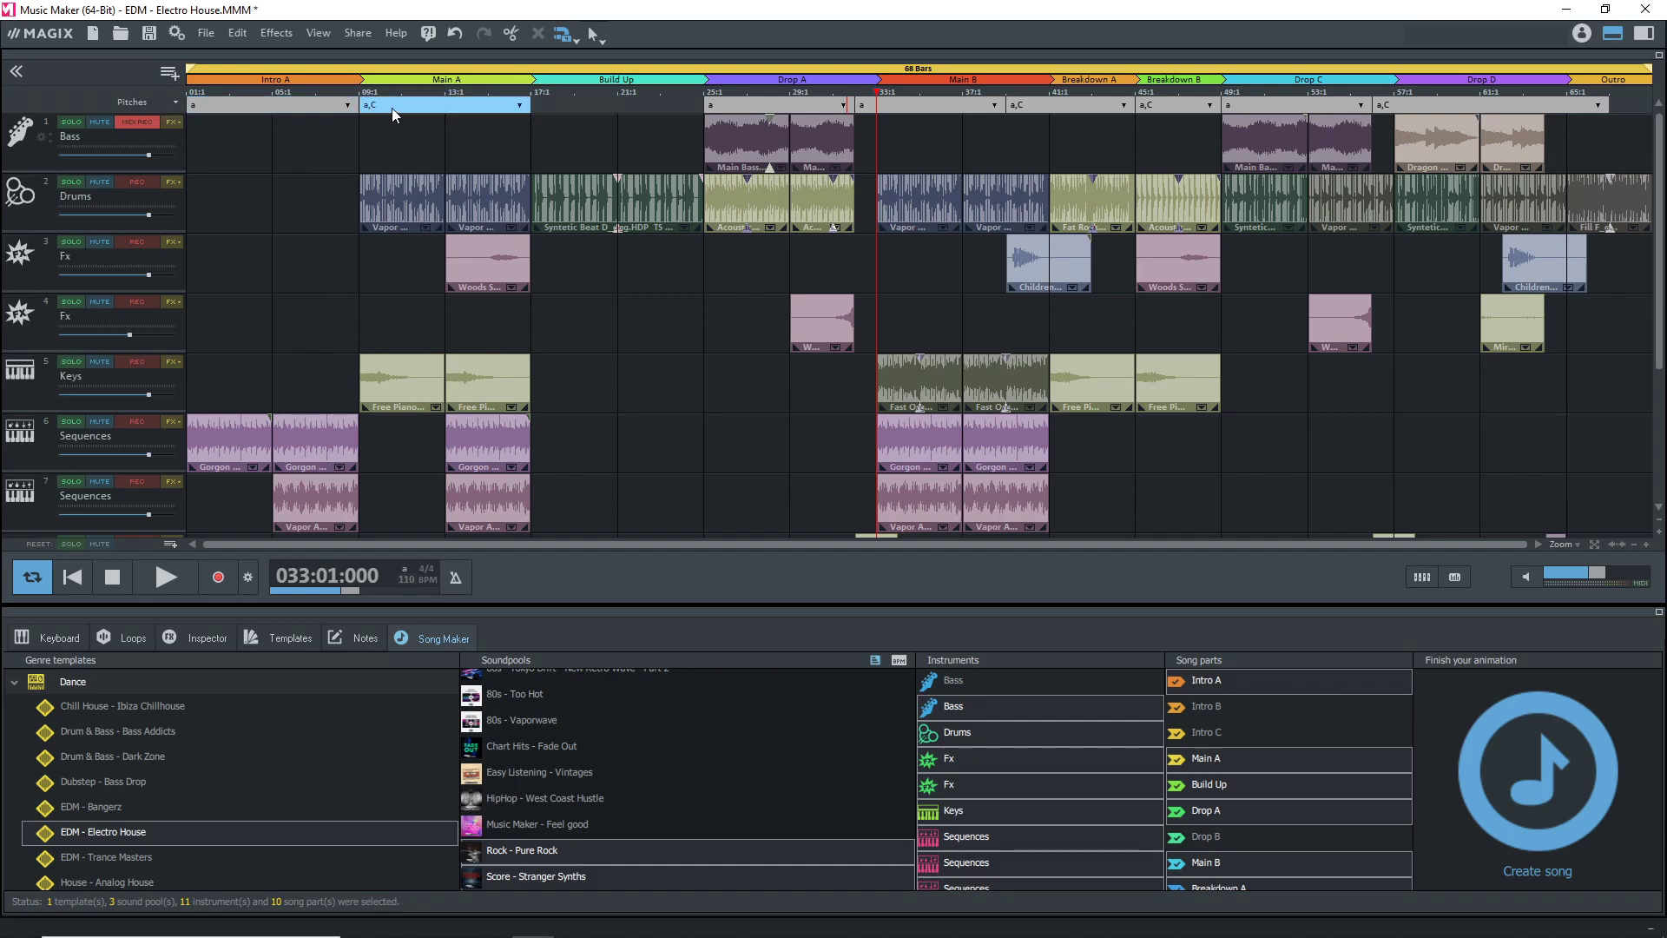
Try Drop A's key at C, revert it to a, and audition the song
{"action": "left_click", "coordinate": [766, 105]}
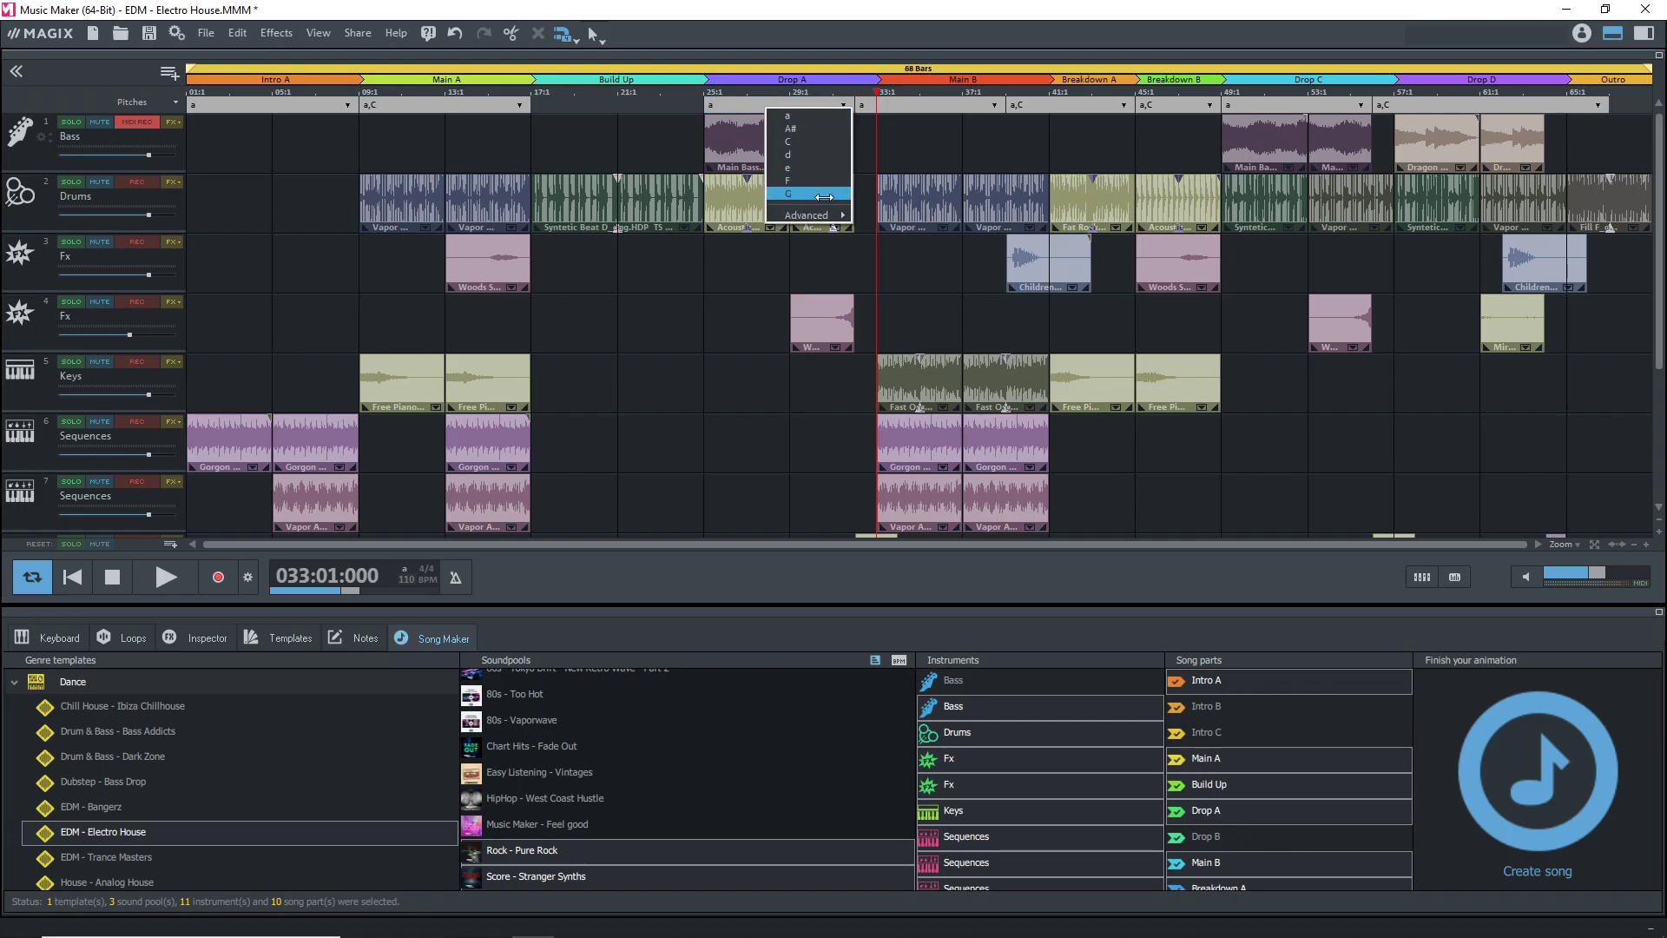
{"action": "left_click", "coordinate": [794, 141]}
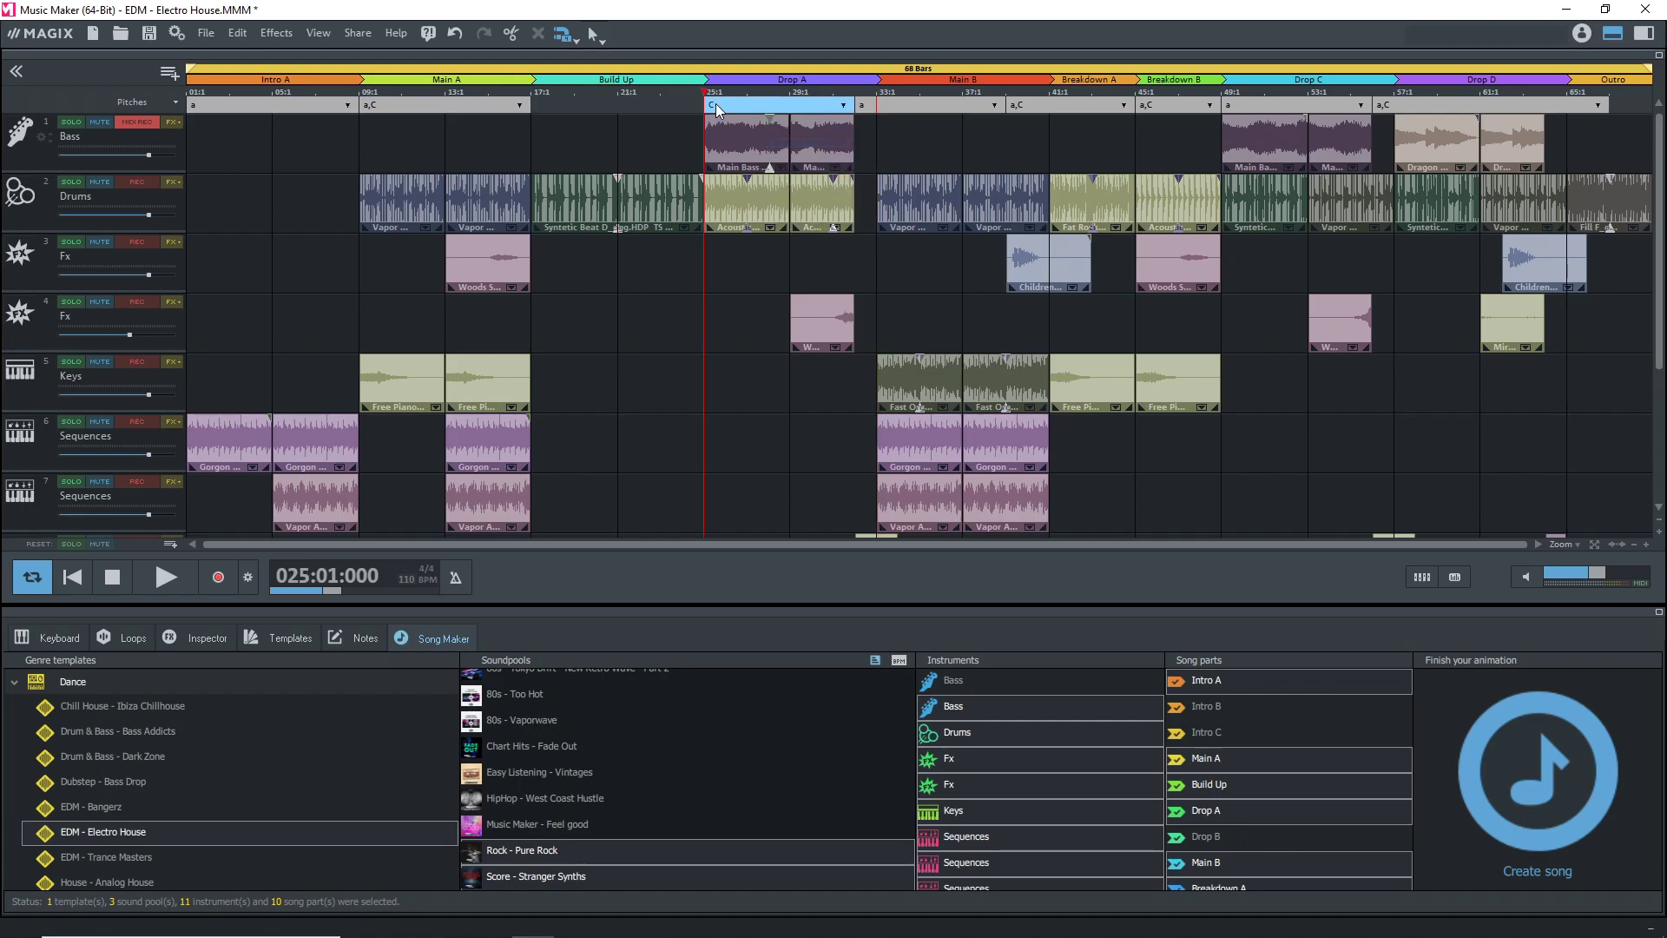
{"action": "left_click", "coordinate": [715, 103]}
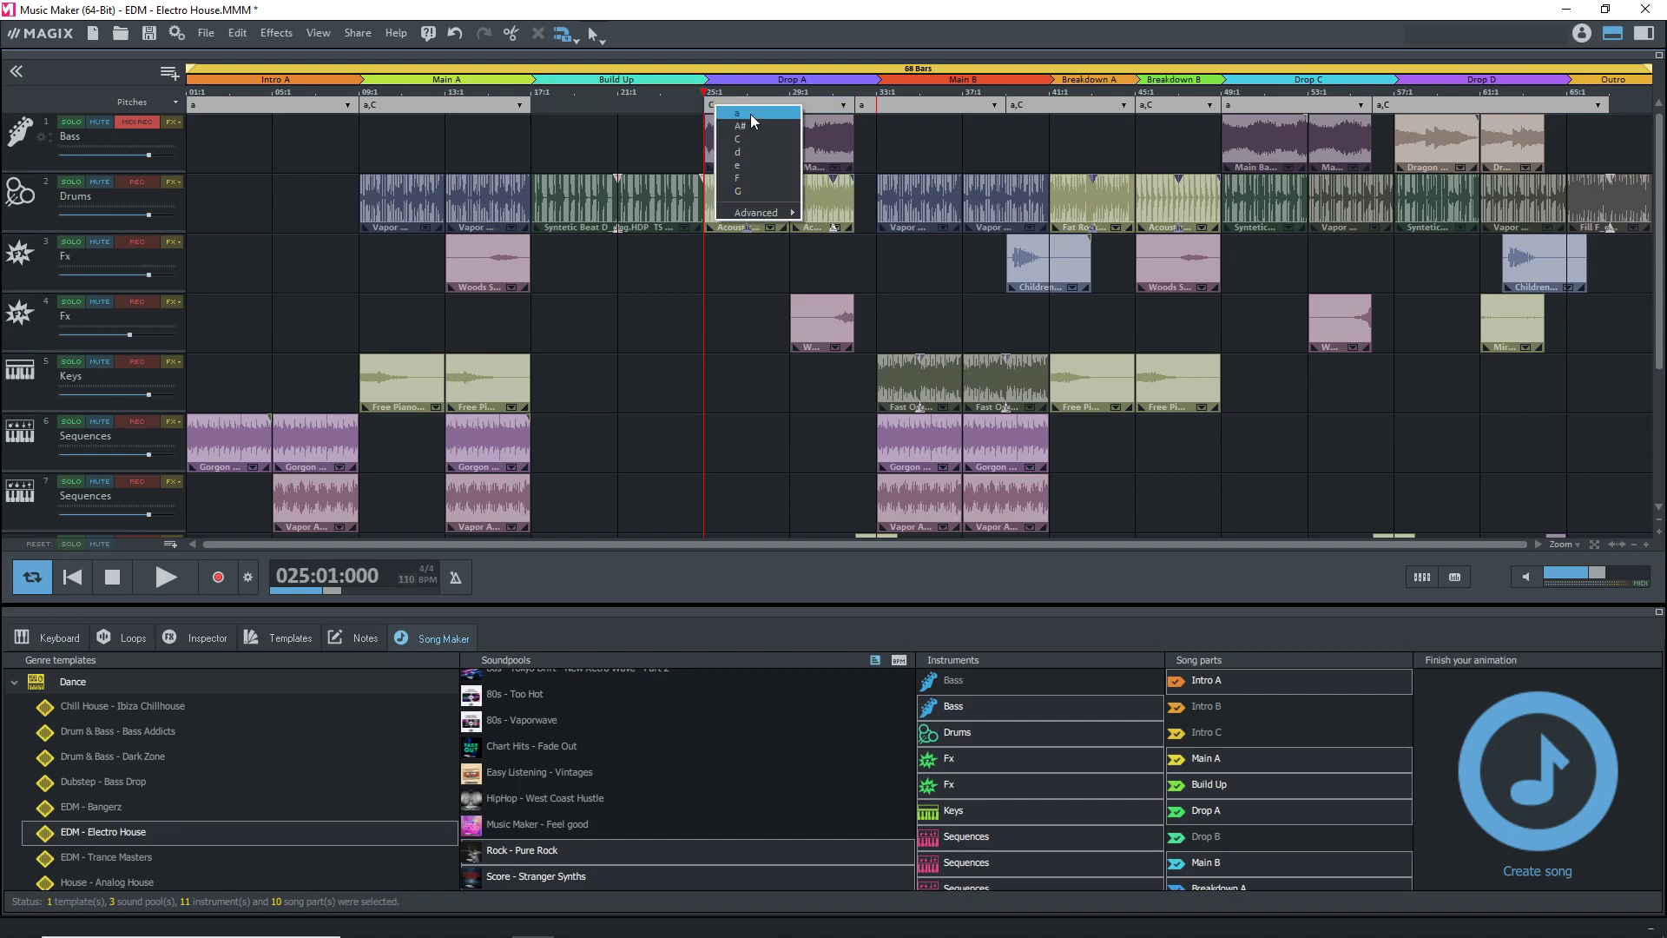
{"action": "left_click", "coordinate": [750, 113]}
{"action": "key", "text": "space"}
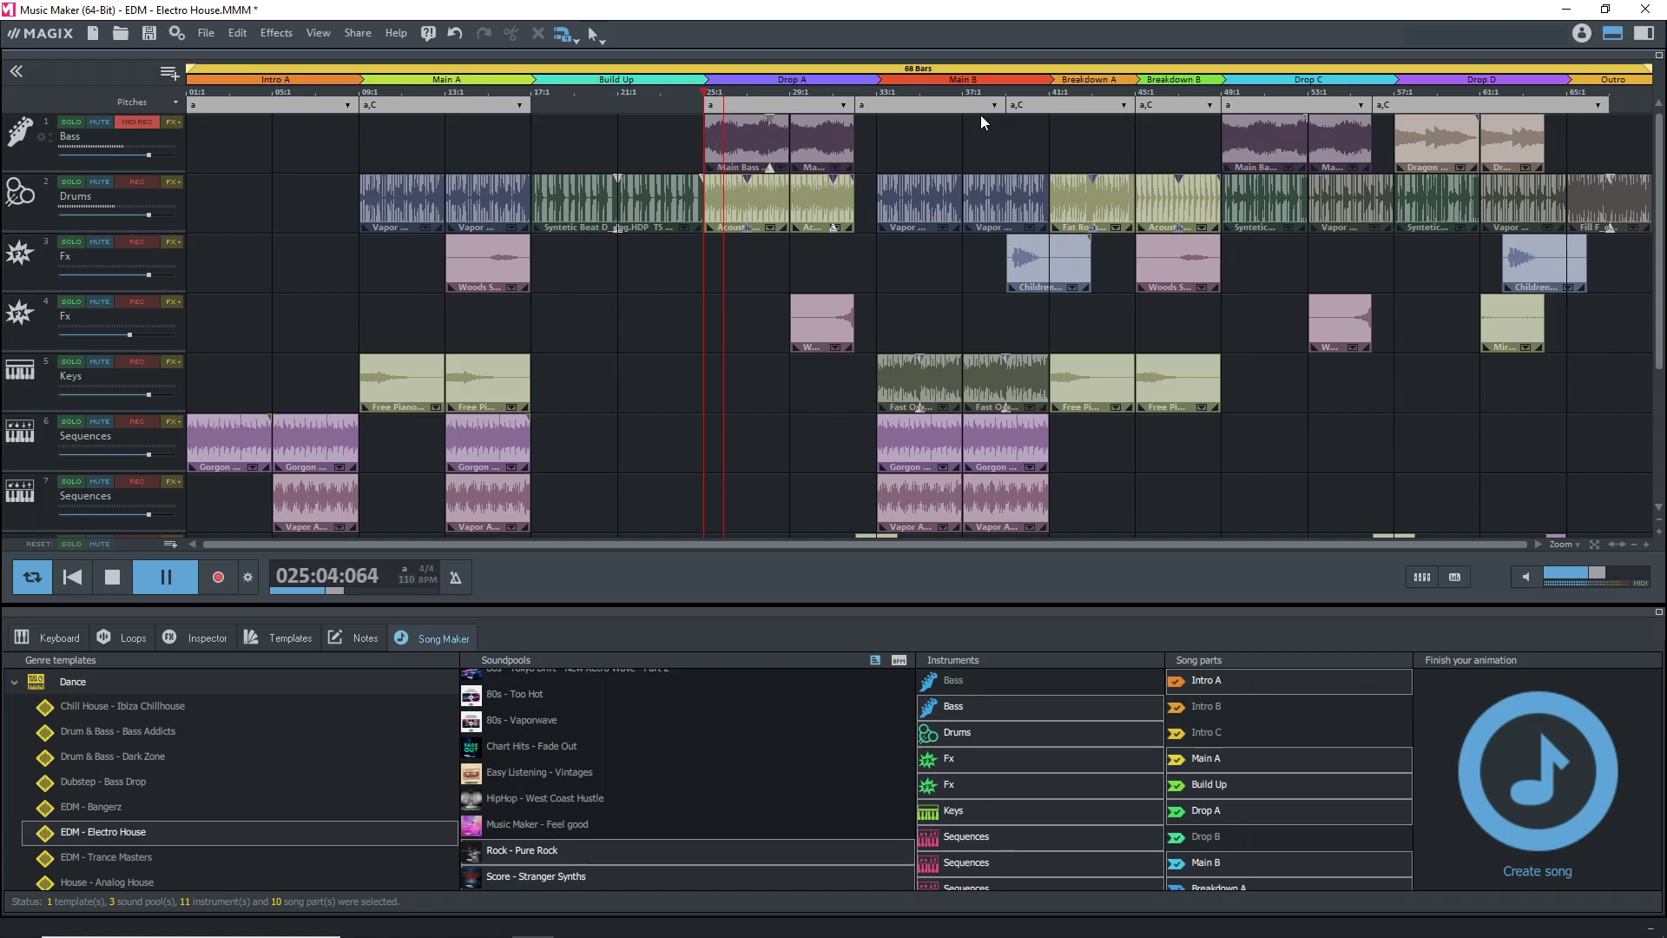
{"action": "key", "text": "space"}
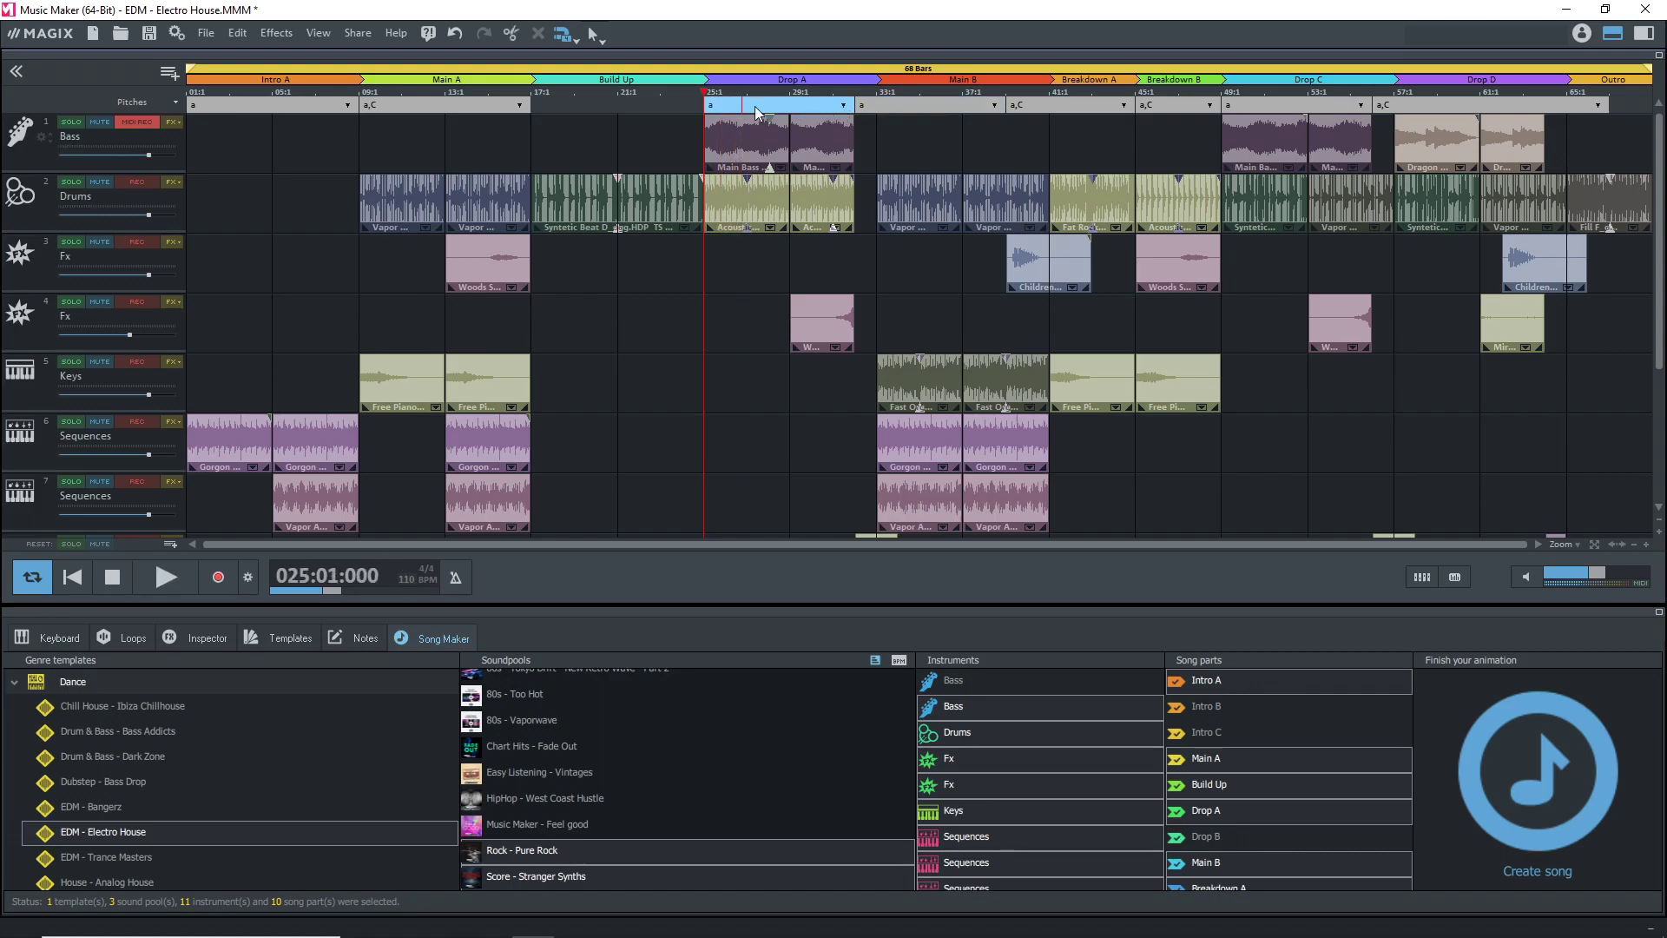
Set Drop A's pitch to C, audition it, and show the loop library
{"action": "left_click", "coordinate": [748, 107]}
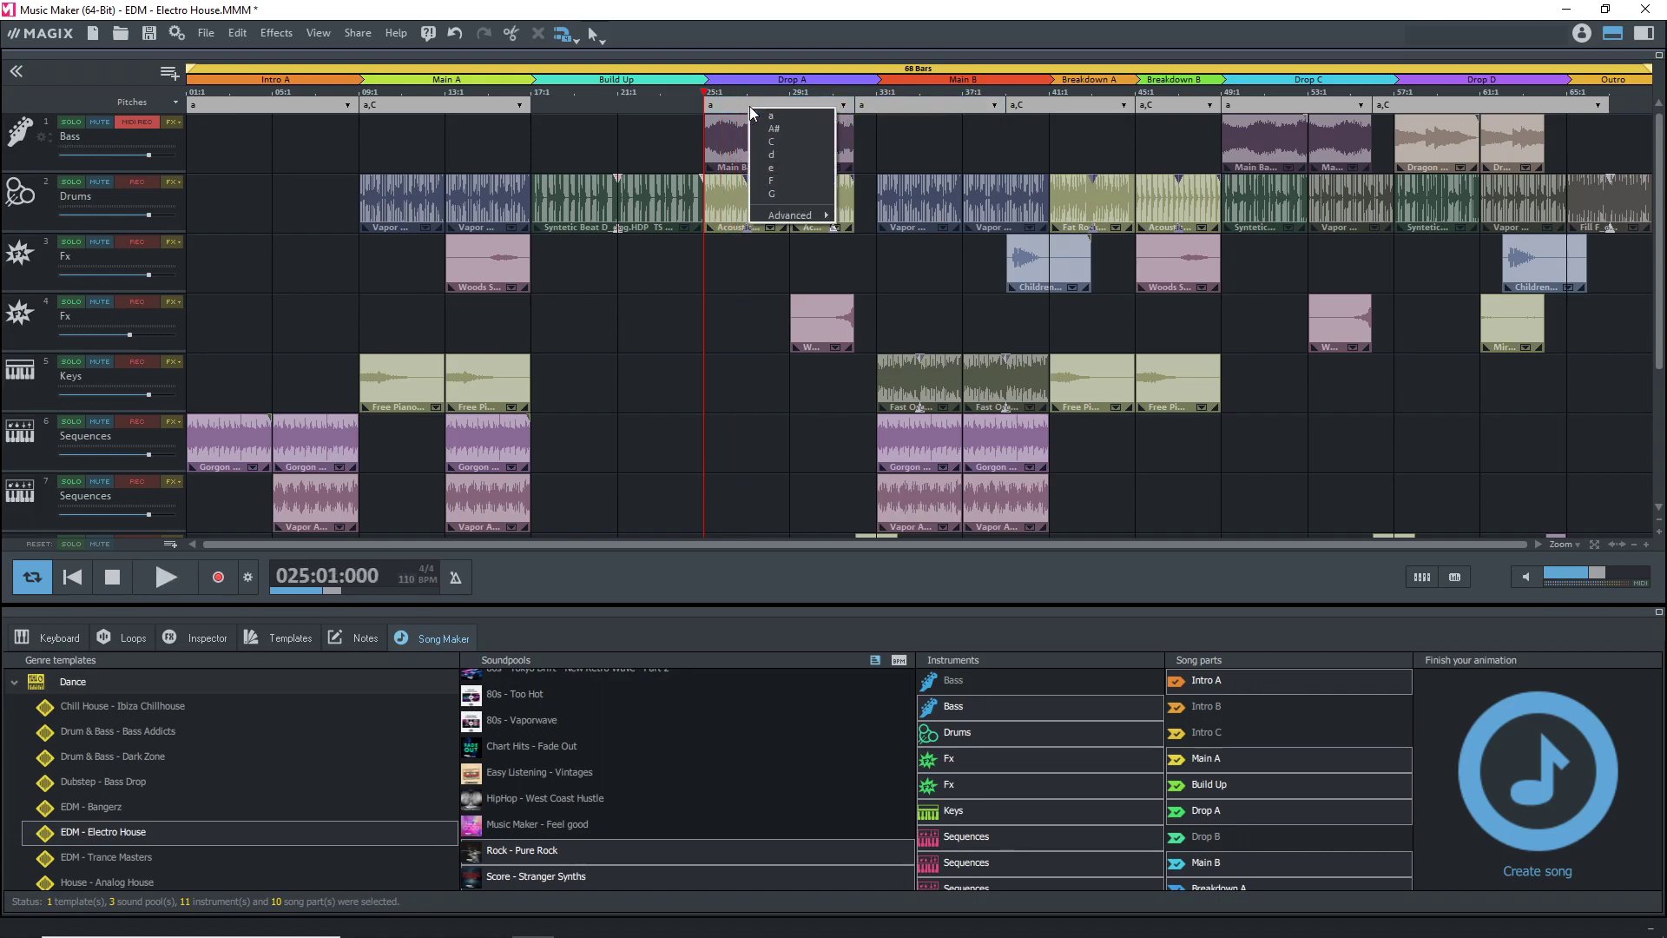
{"action": "left_click", "coordinate": [788, 144]}
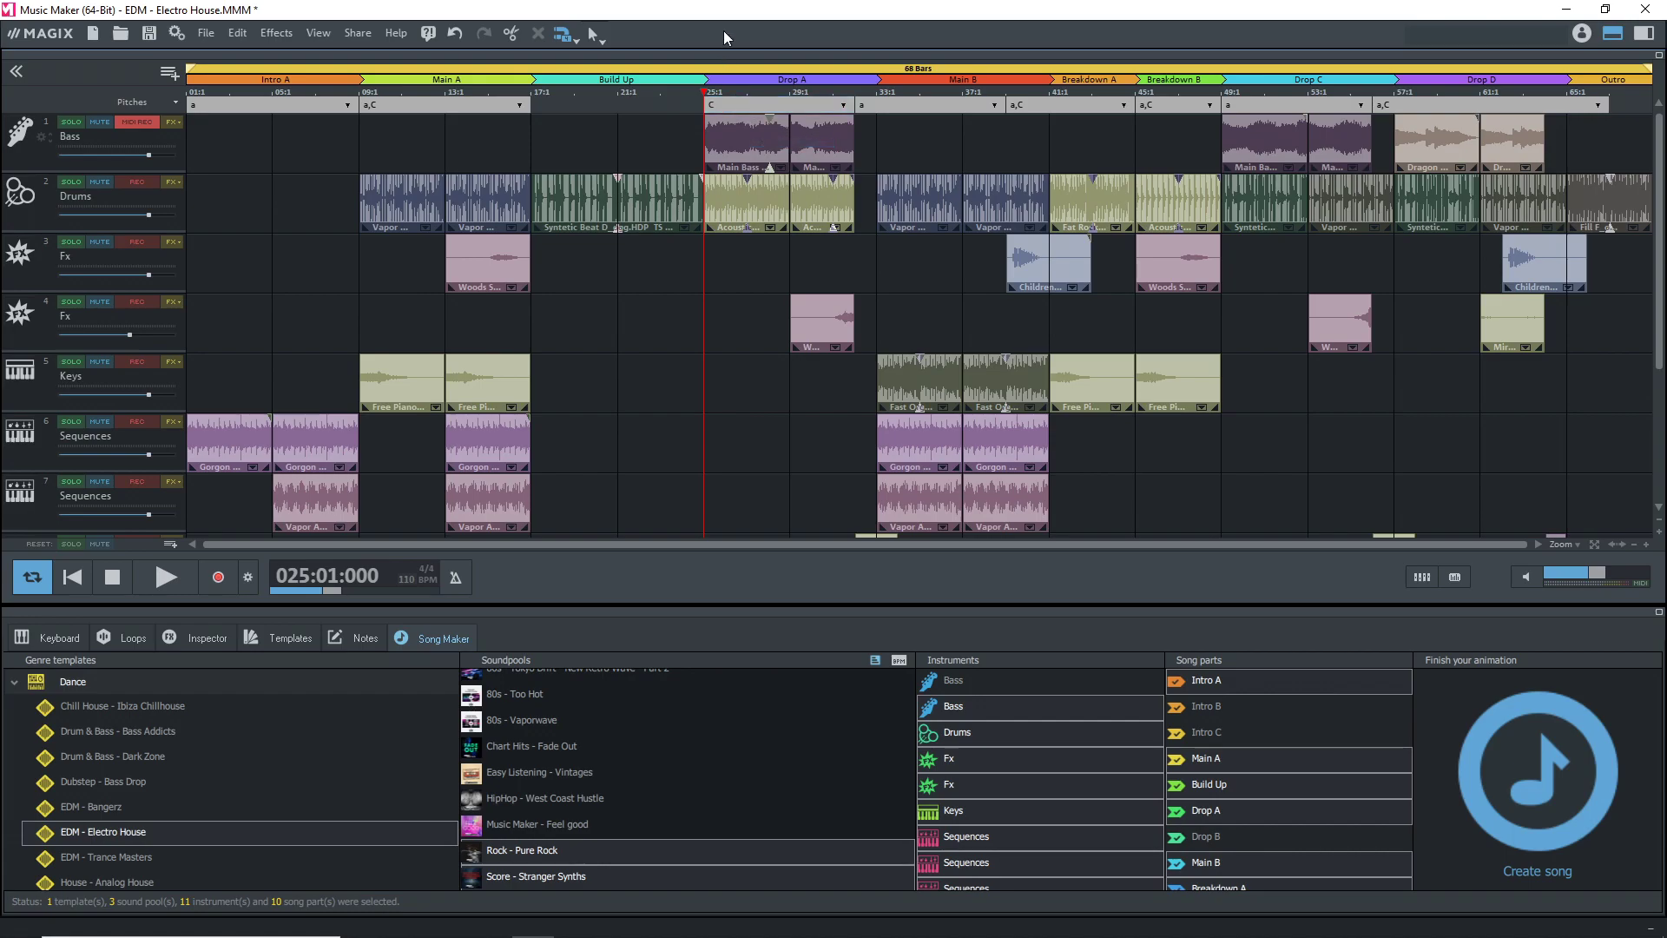
{"action": "key", "text": "space"}
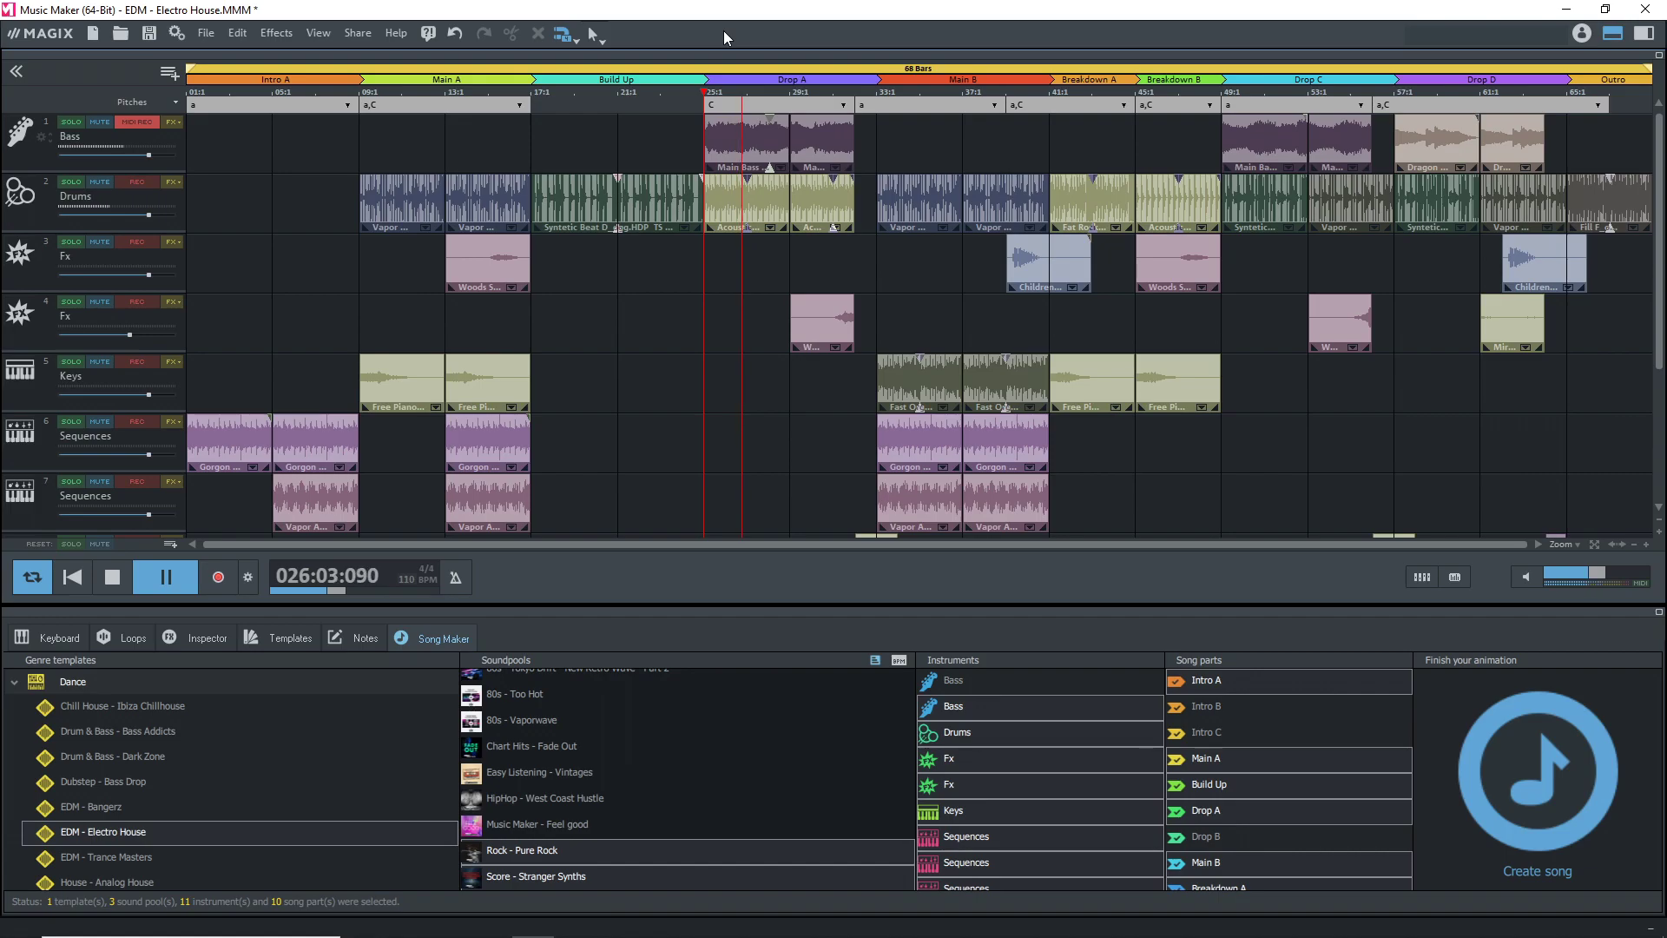
{"action": "key", "text": "space"}
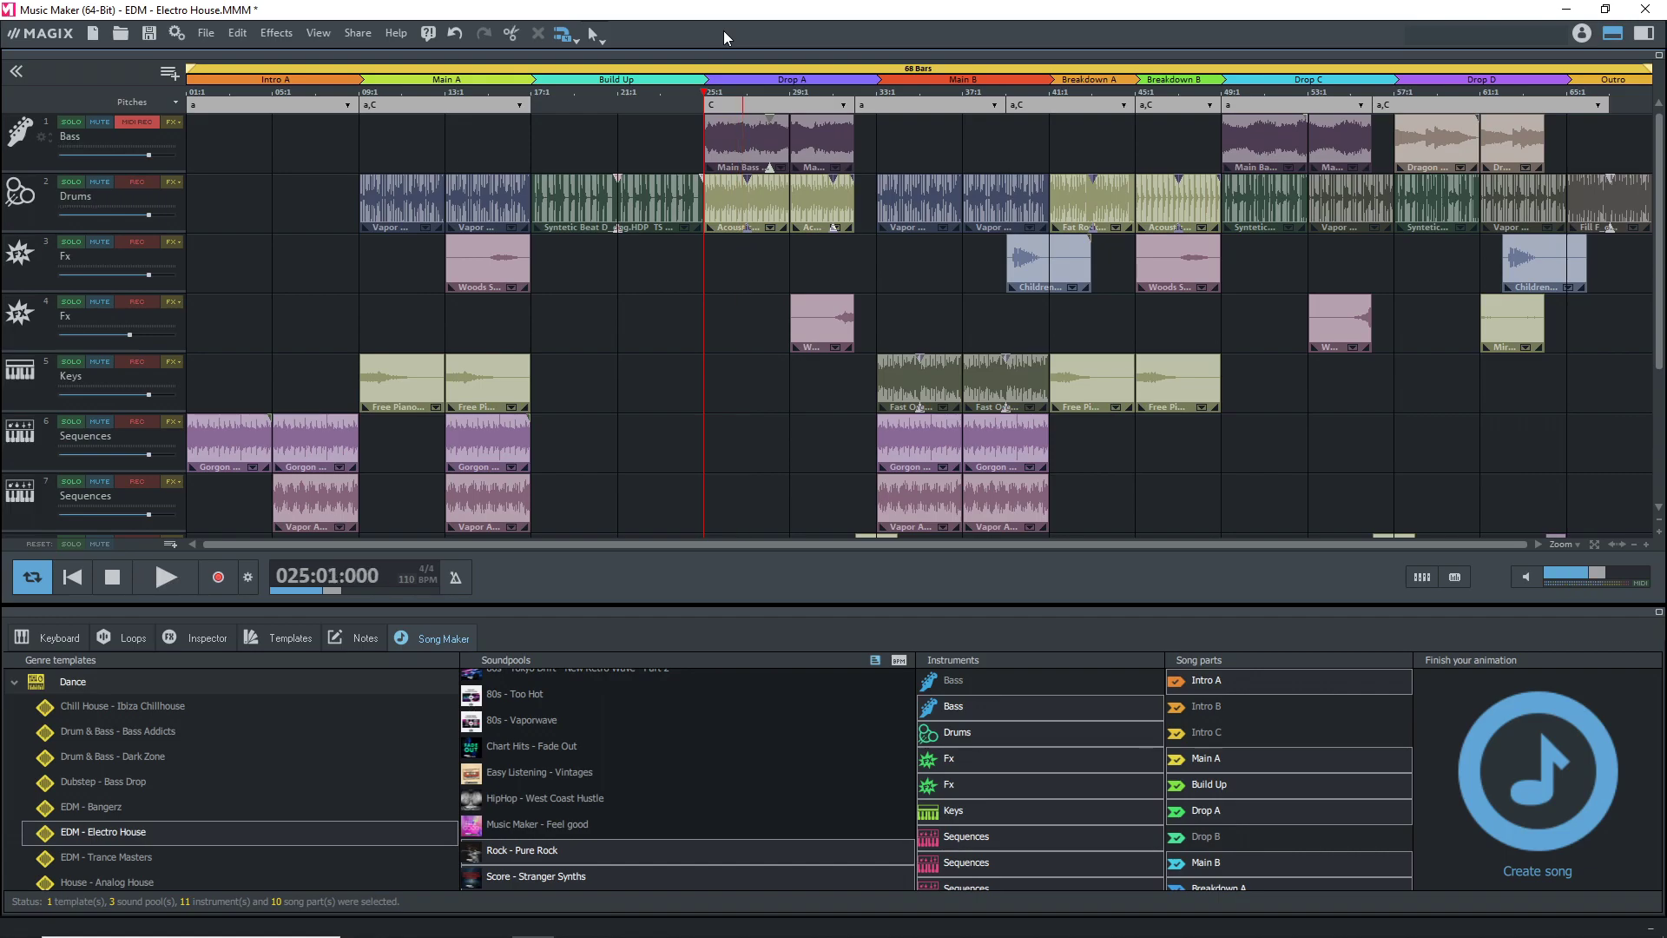
{"action": "key", "text": "y"}
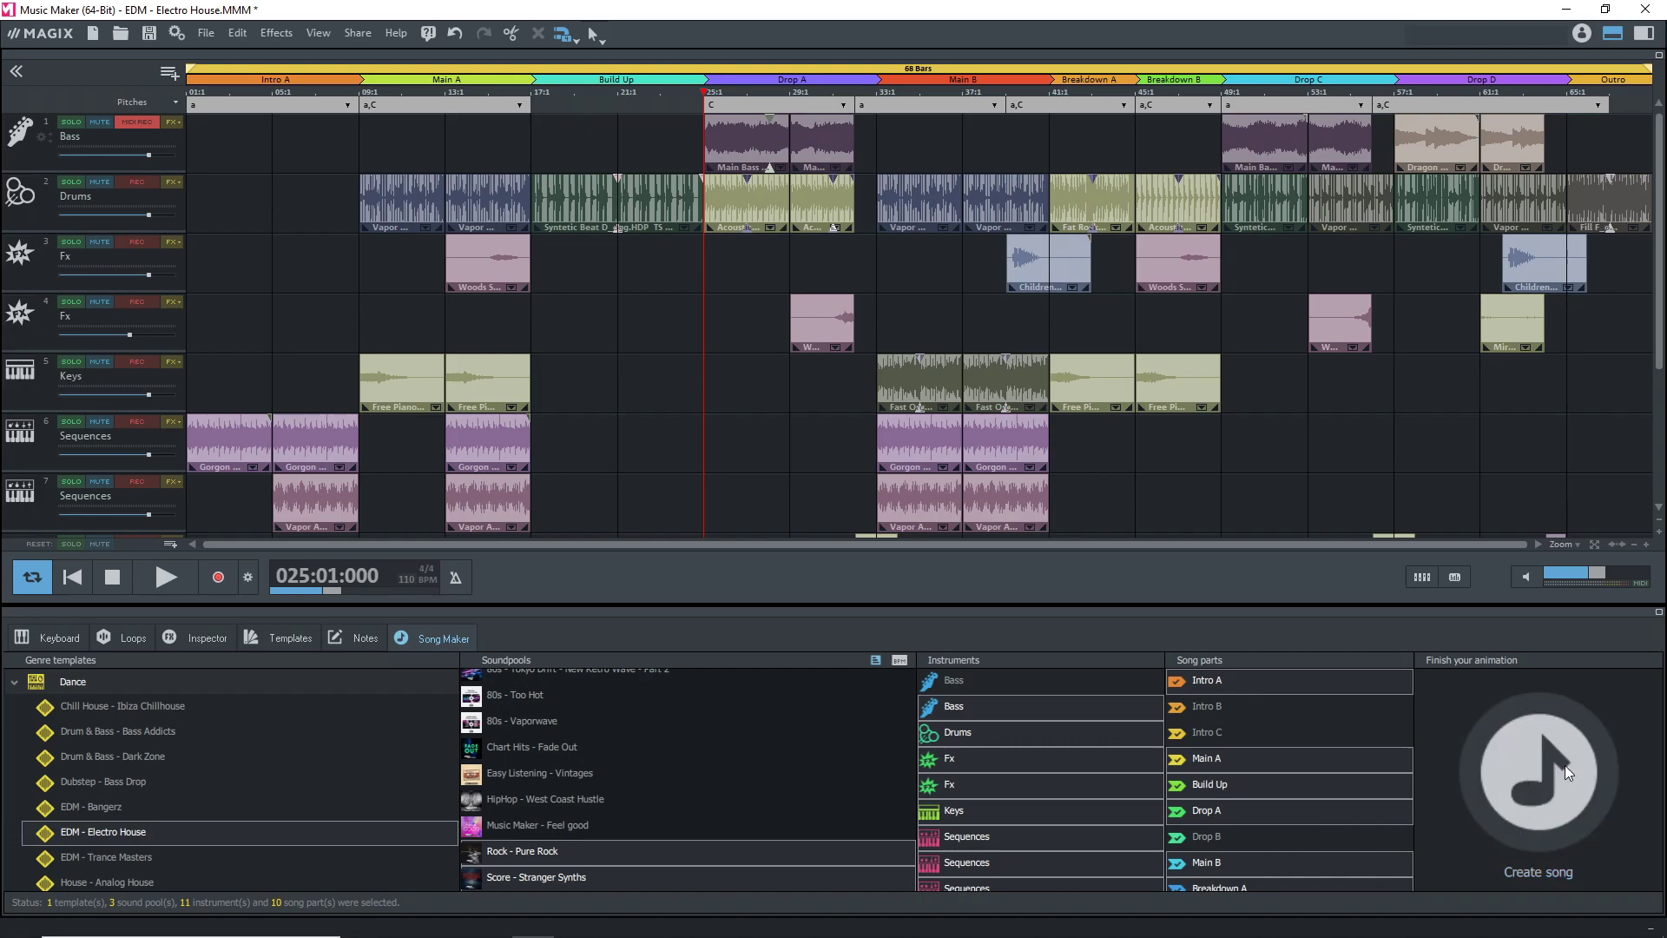
Regenerate the Electro House song, choosing Don't save for the previous arrangement
{"action": "left_click", "coordinate": [1533, 774]}
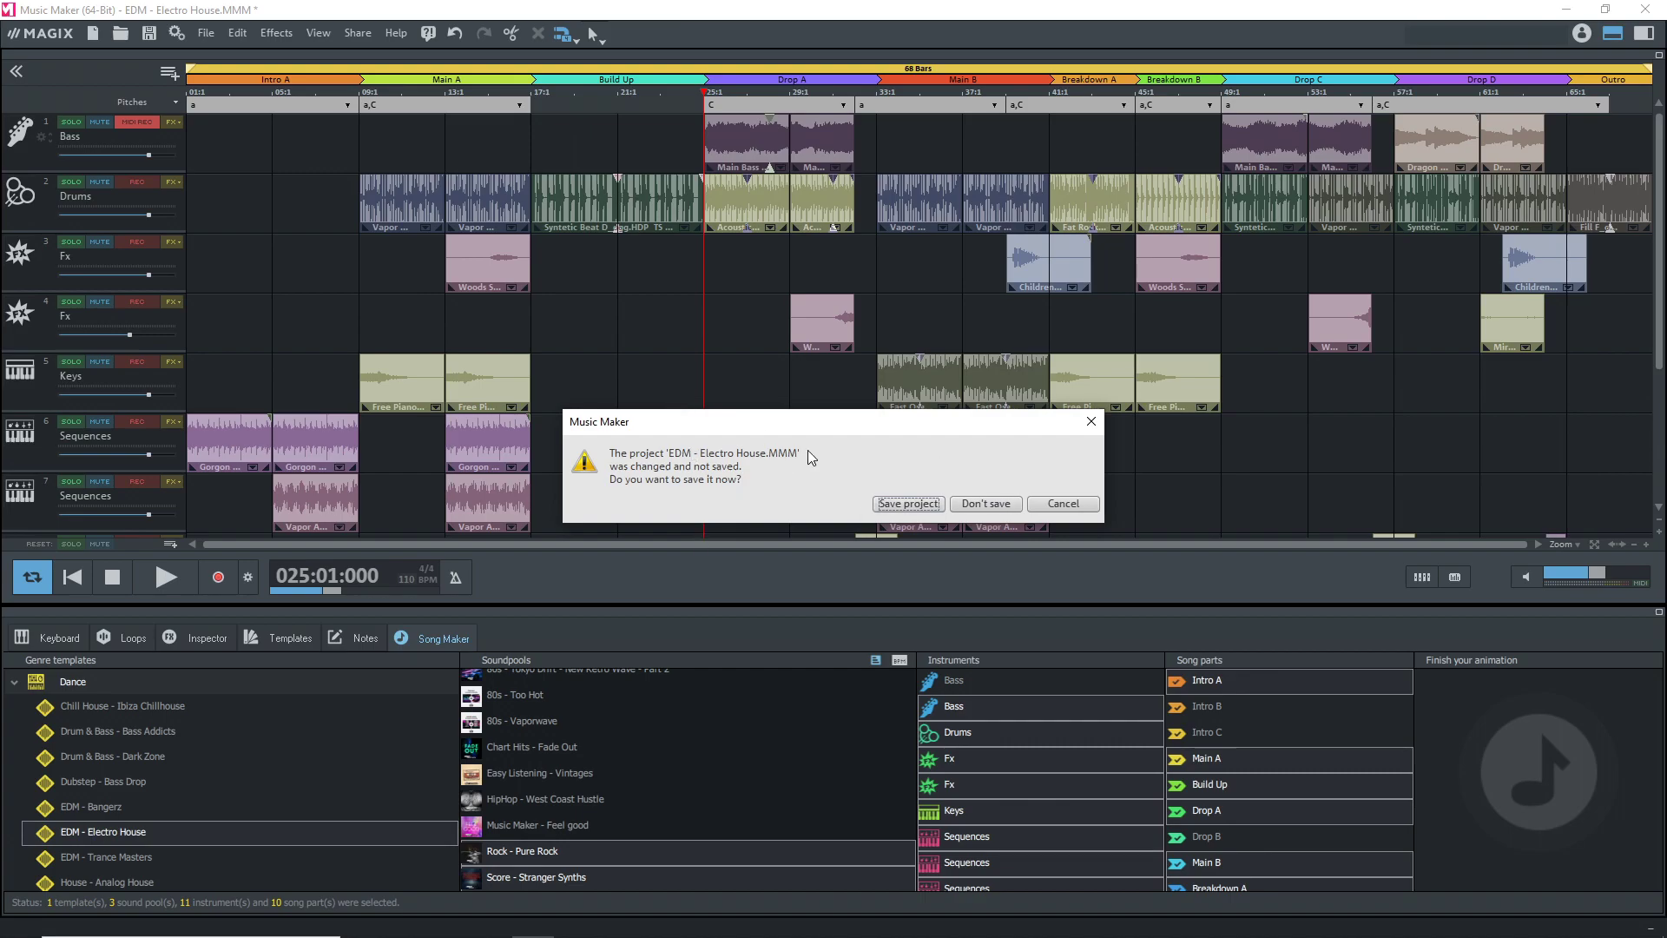
{"action": "left_click", "coordinate": [985, 503]}
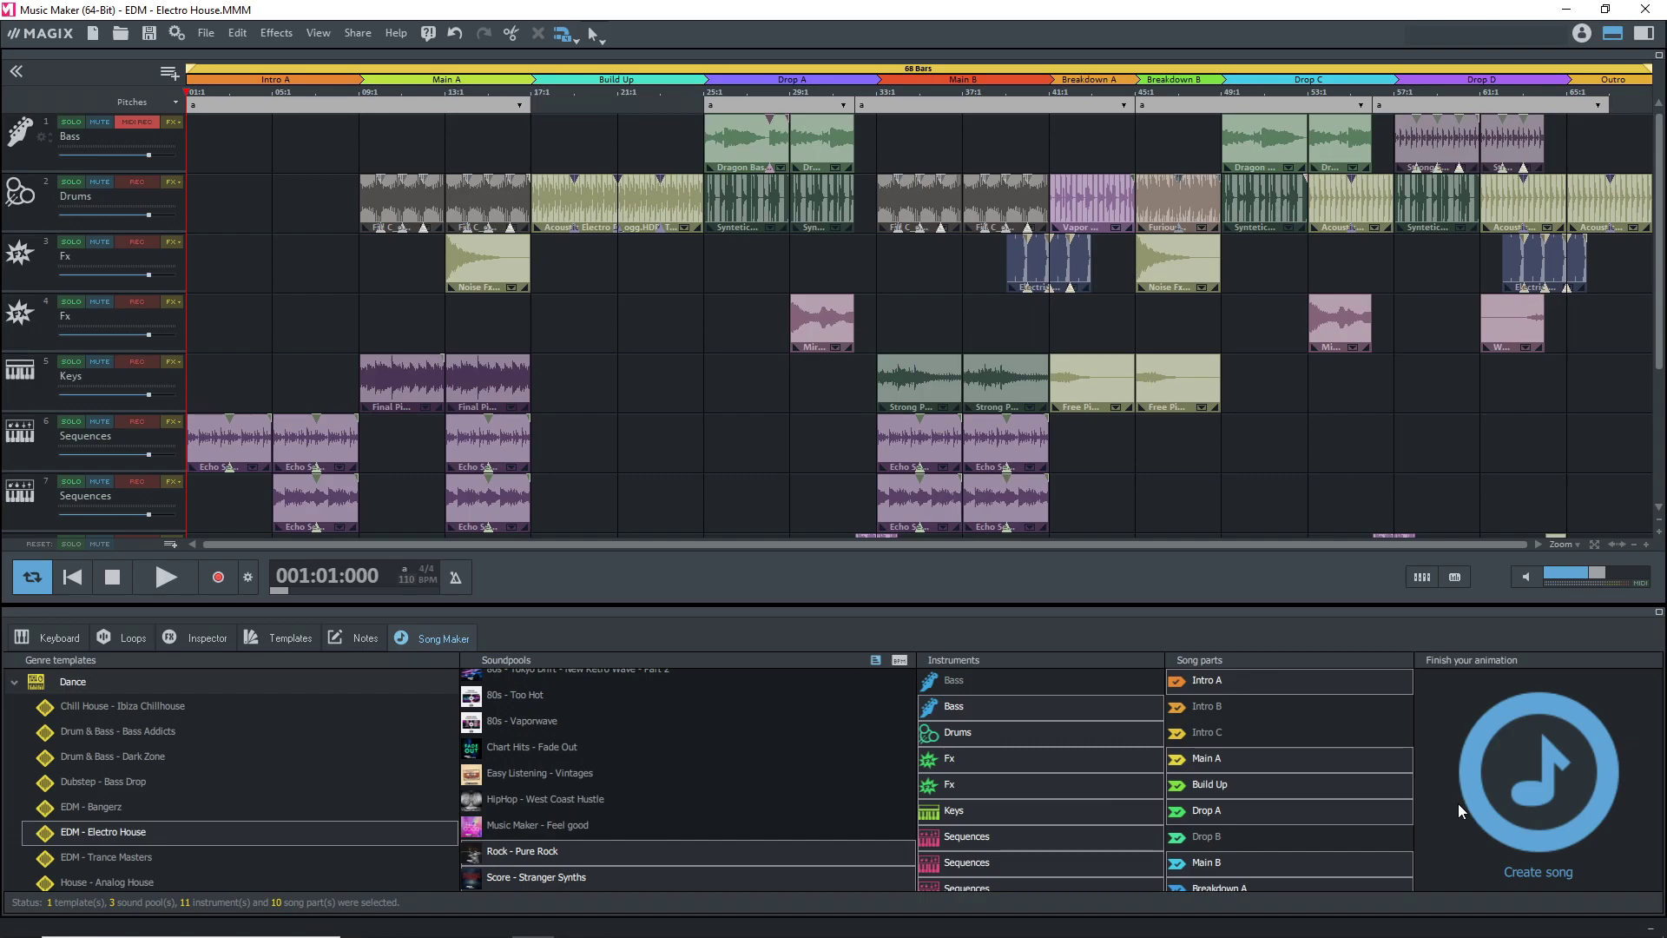
{"action": "left_click", "coordinate": [1456, 804]}
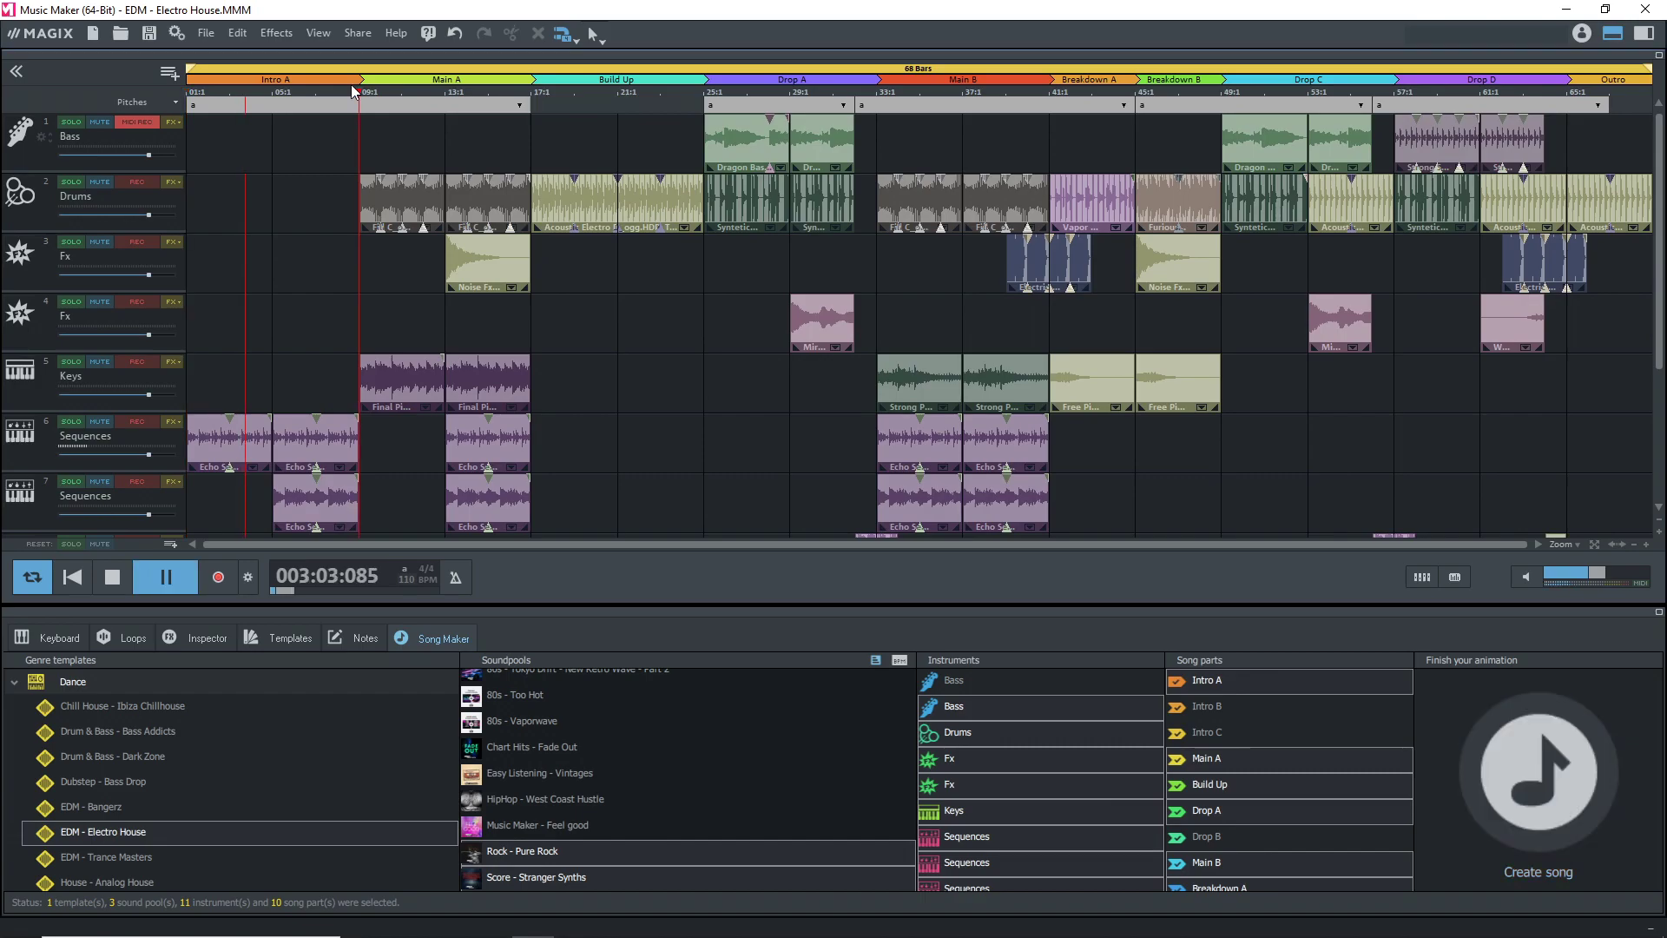
{"action": "left_click", "coordinate": [354, 92]}
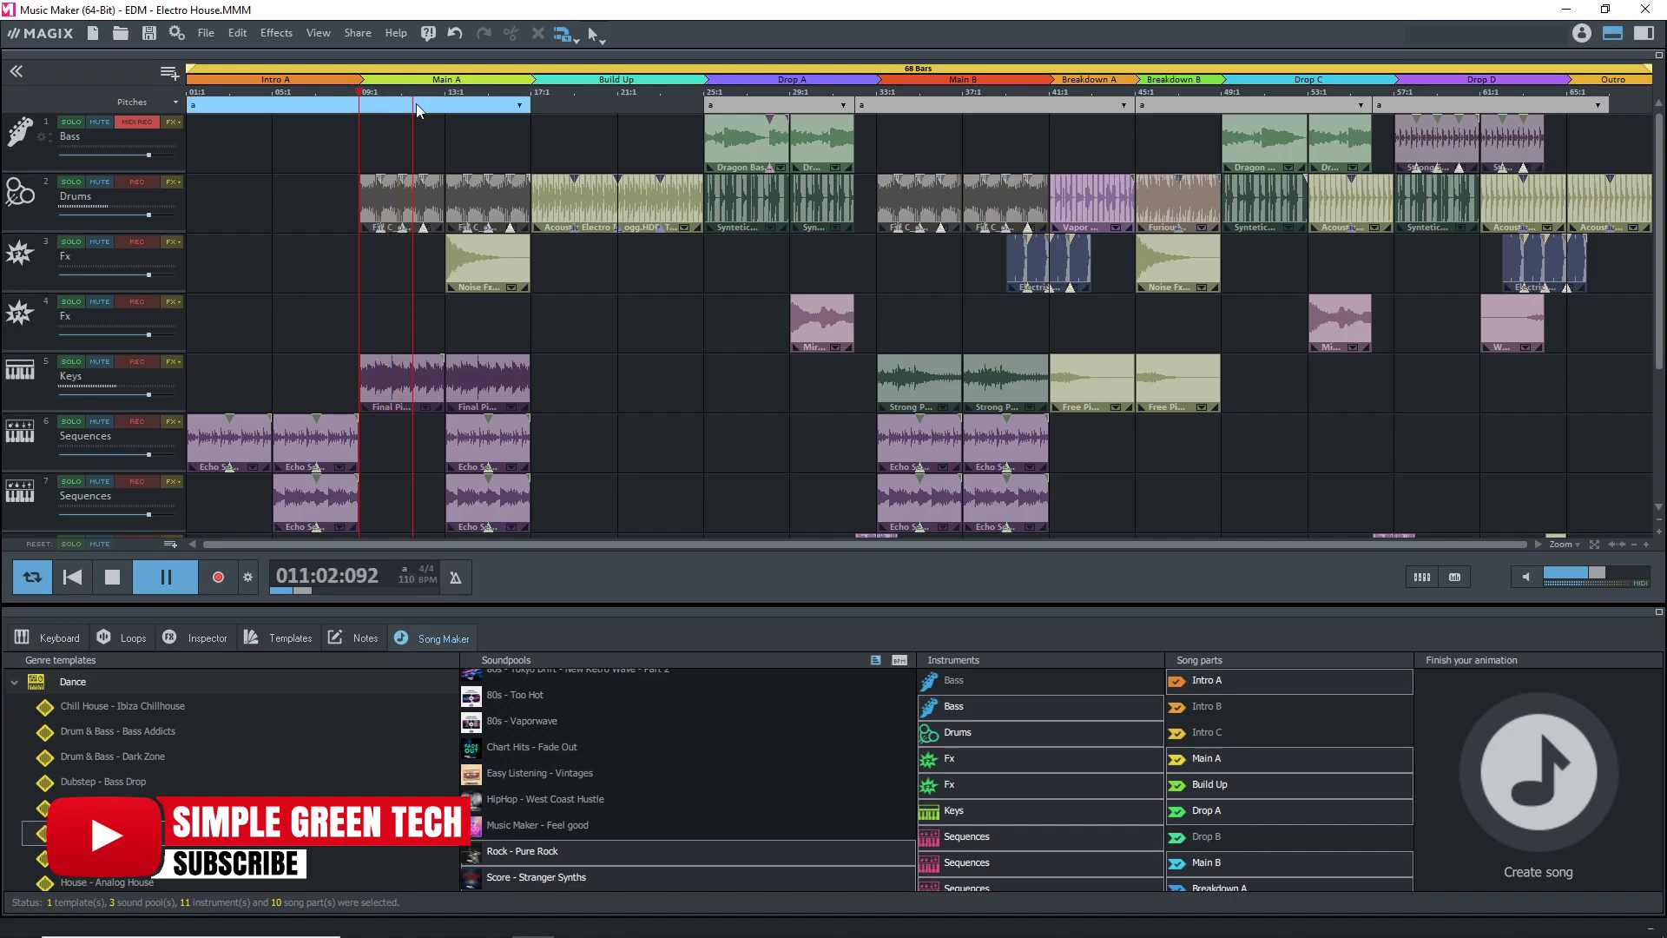
{"action": "left_click", "coordinate": [620, 88]}
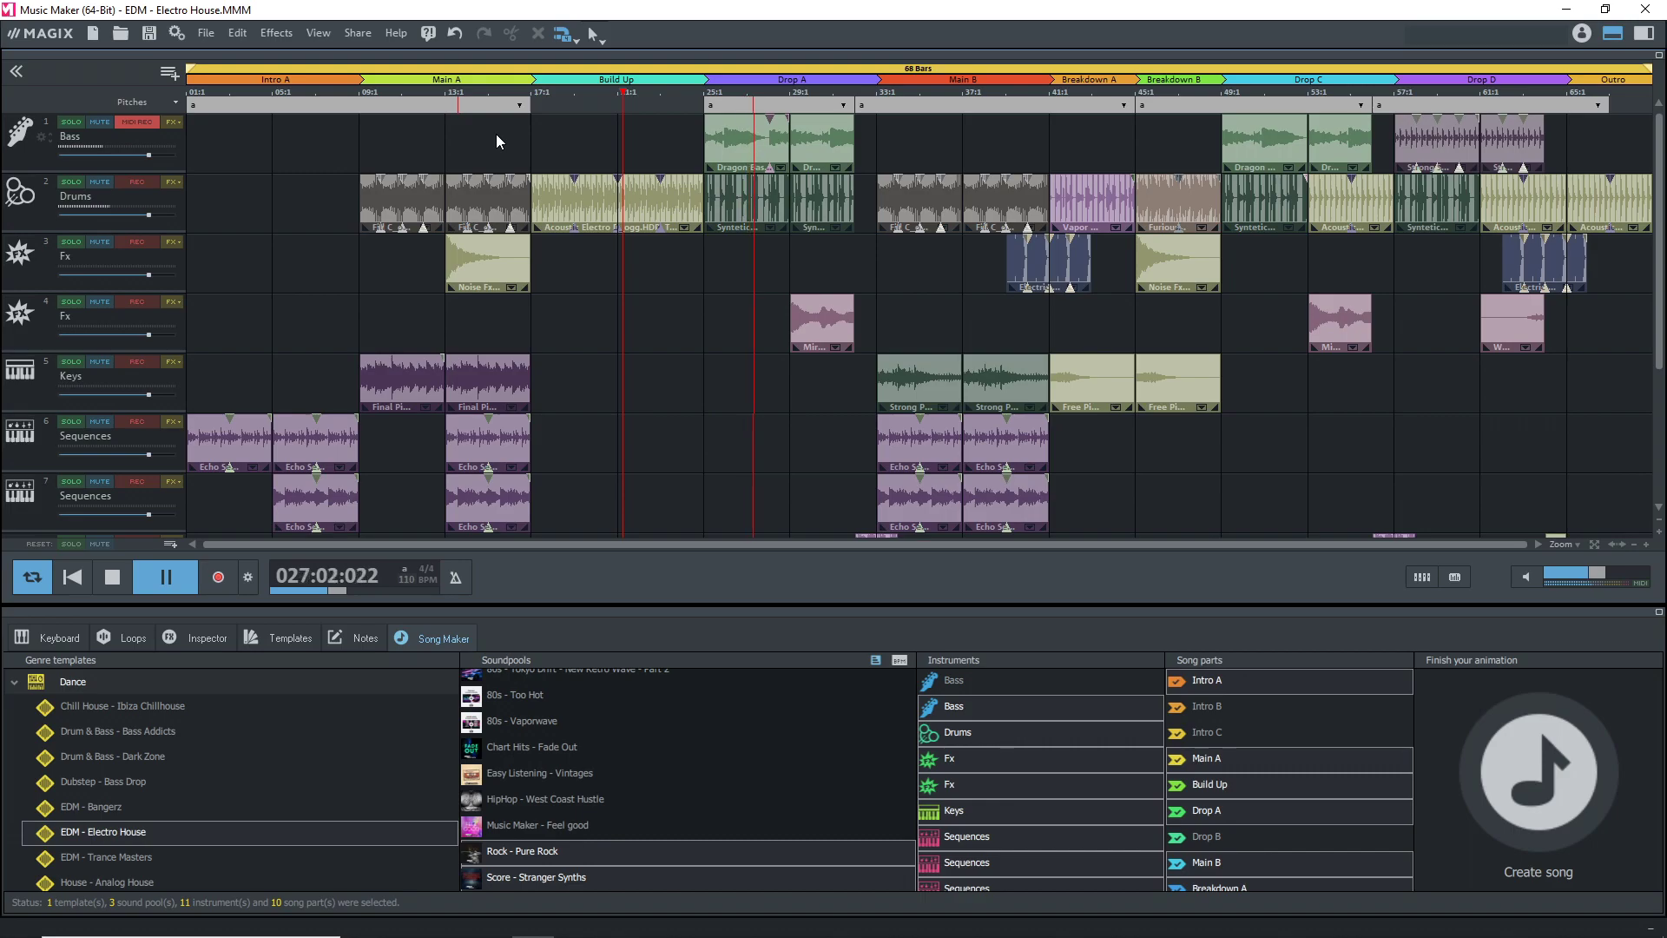
{"action": "left_click", "coordinate": [903, 101]}
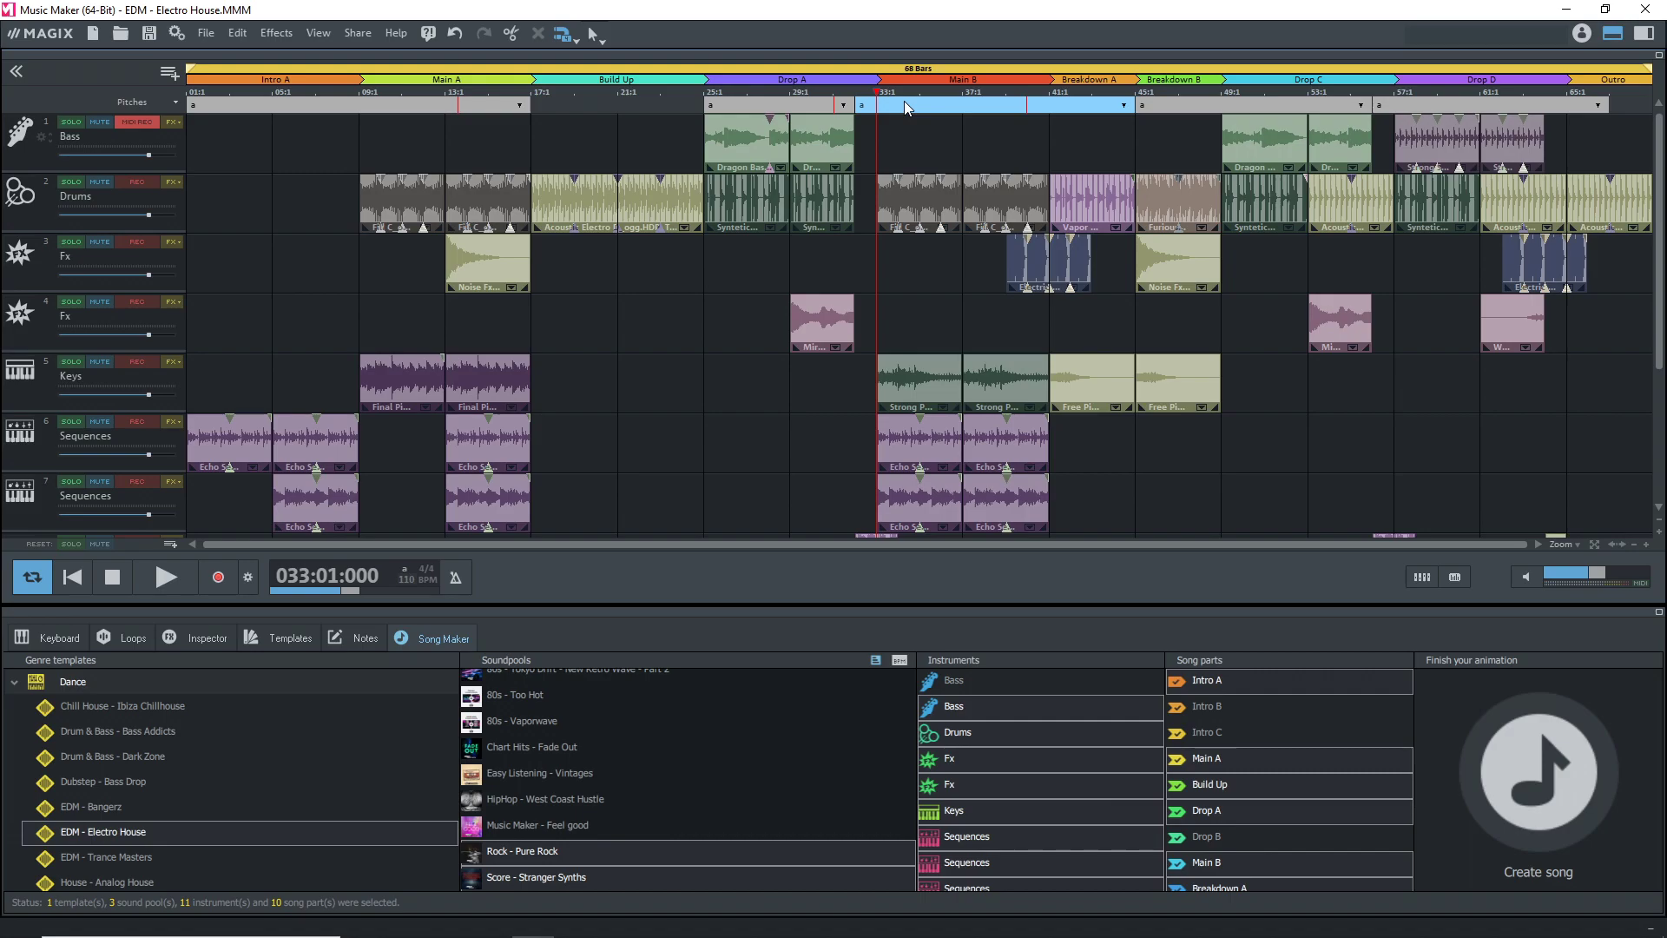
{"action": "left_click", "coordinate": [1645, 34]}
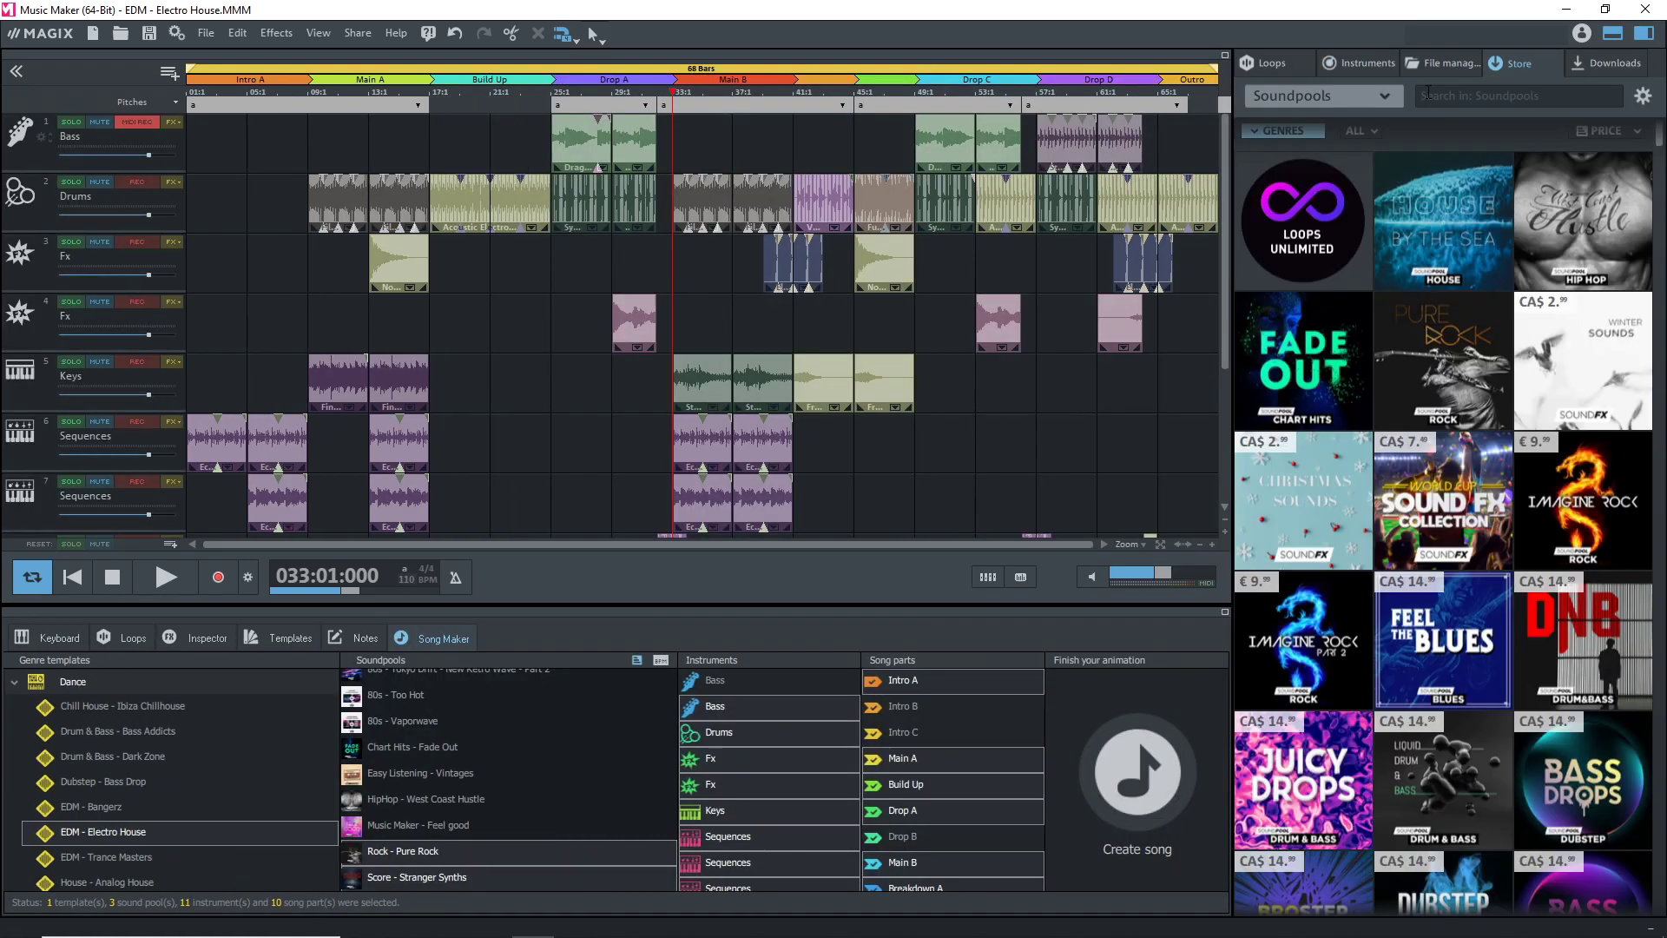
{"action": "left_click", "coordinate": [1515, 63]}
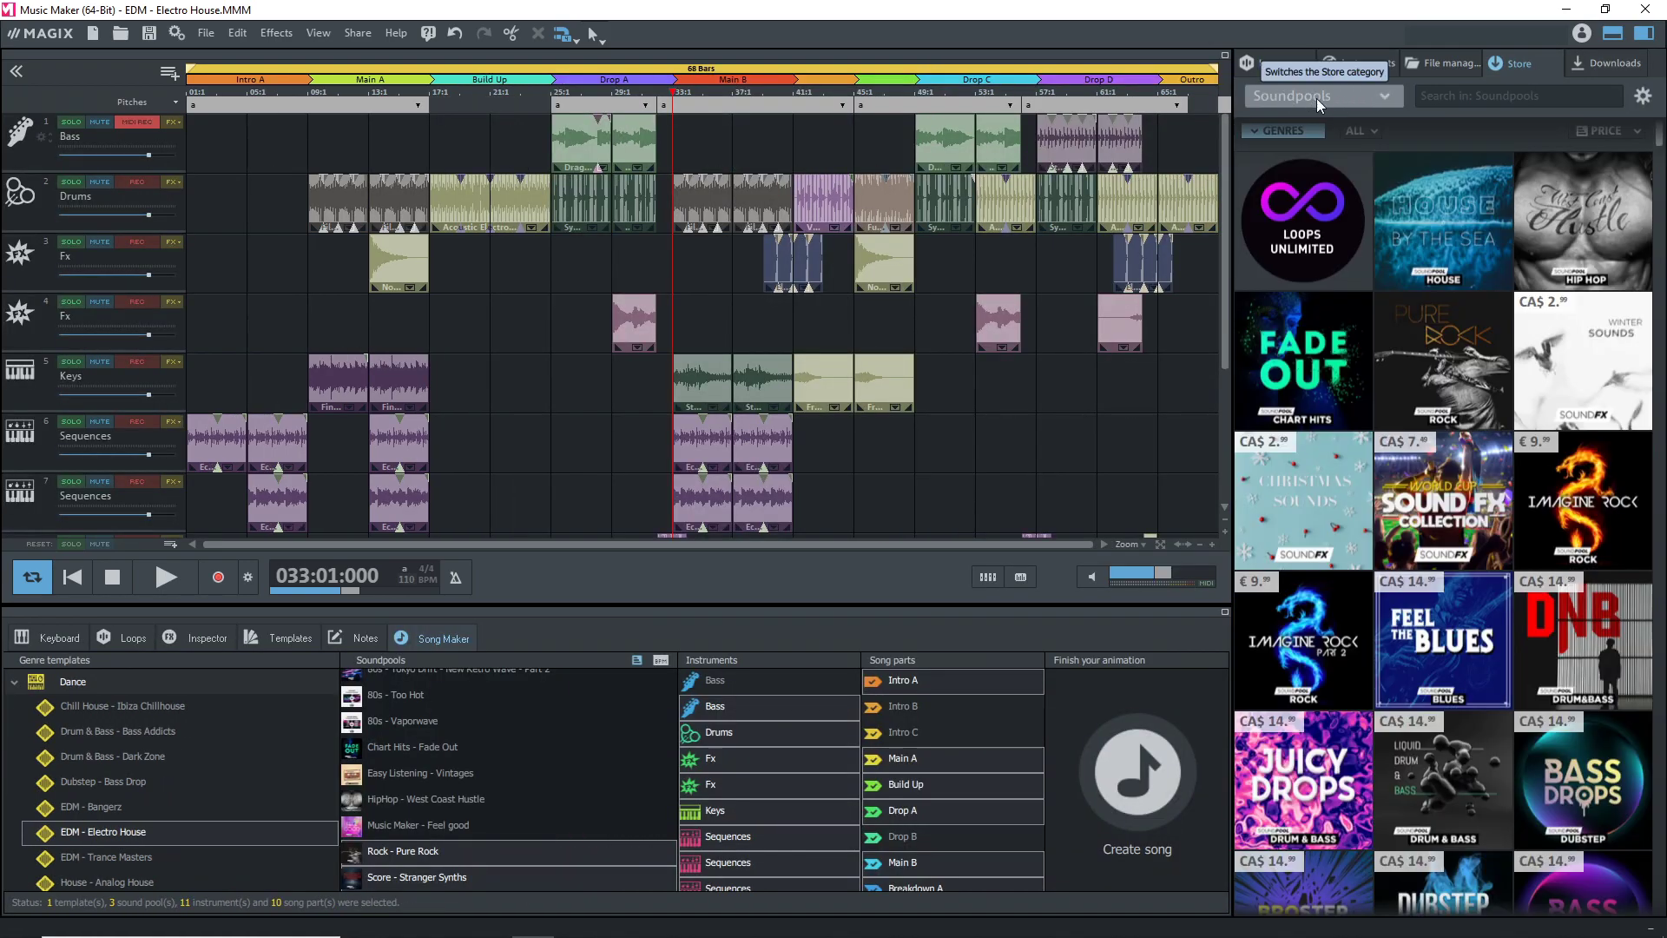
{"action": "left_click", "coordinate": [1319, 96]}
{"action": "left_click", "coordinate": [1372, 109]}
{"action": "left_click", "coordinate": [1620, 132]}
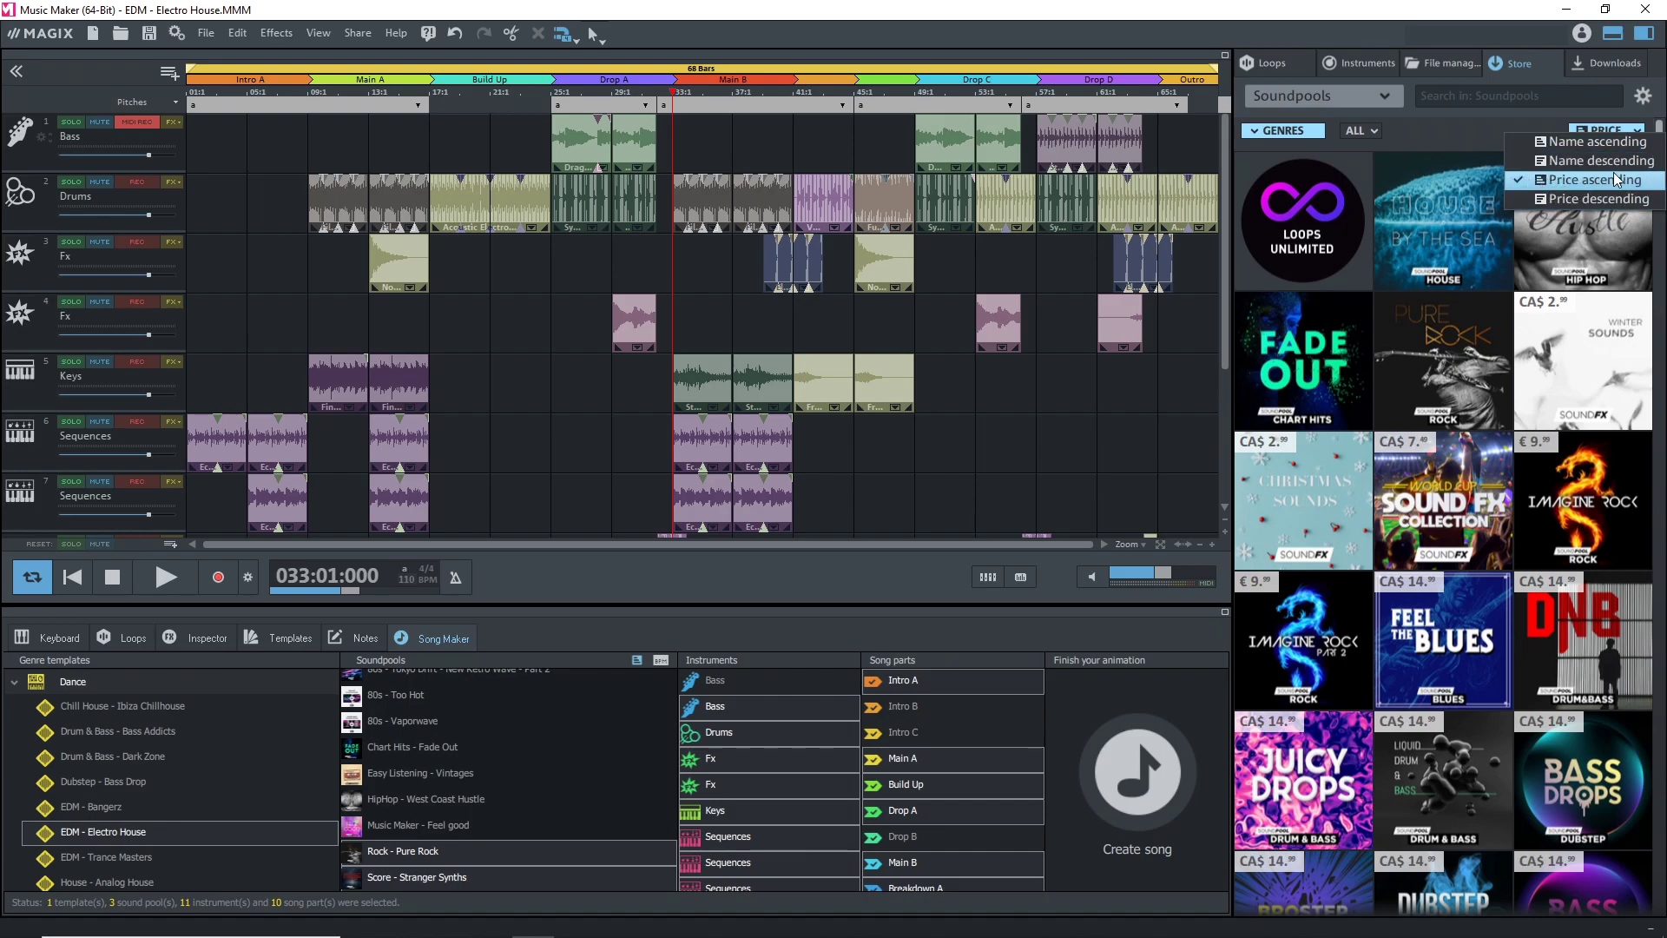
{"action": "left_click", "coordinate": [1542, 180]}
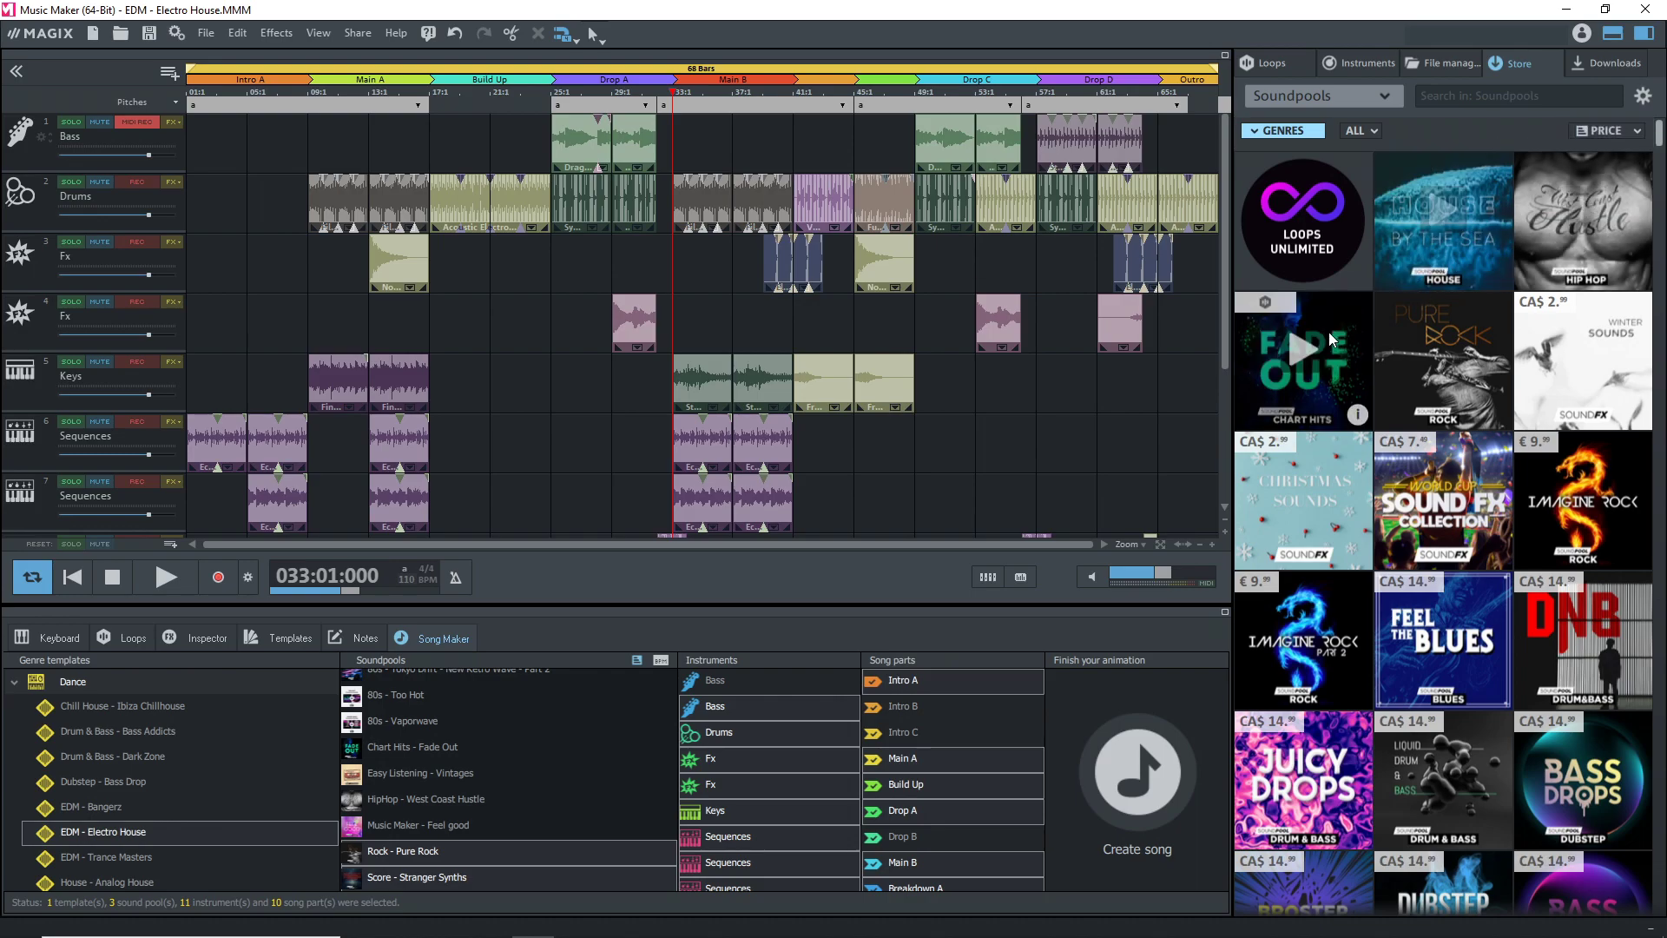
{"action": "mouse_move", "coordinate": [1443, 361]}
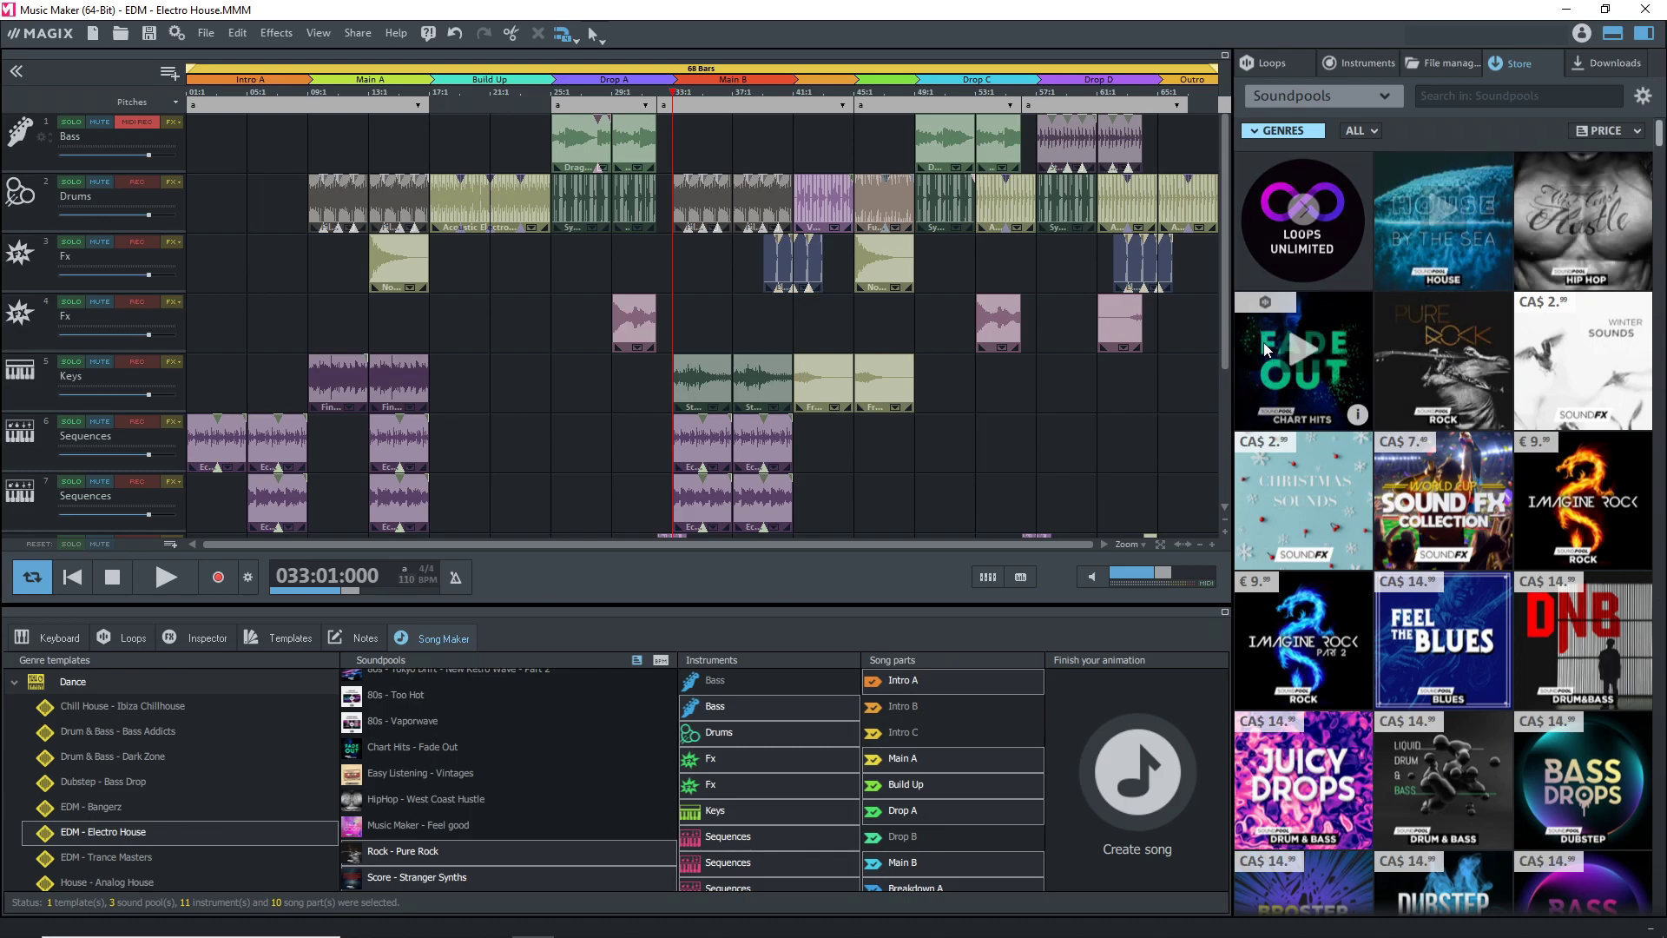
{"action": "mouse_move", "coordinate": [1441, 218]}
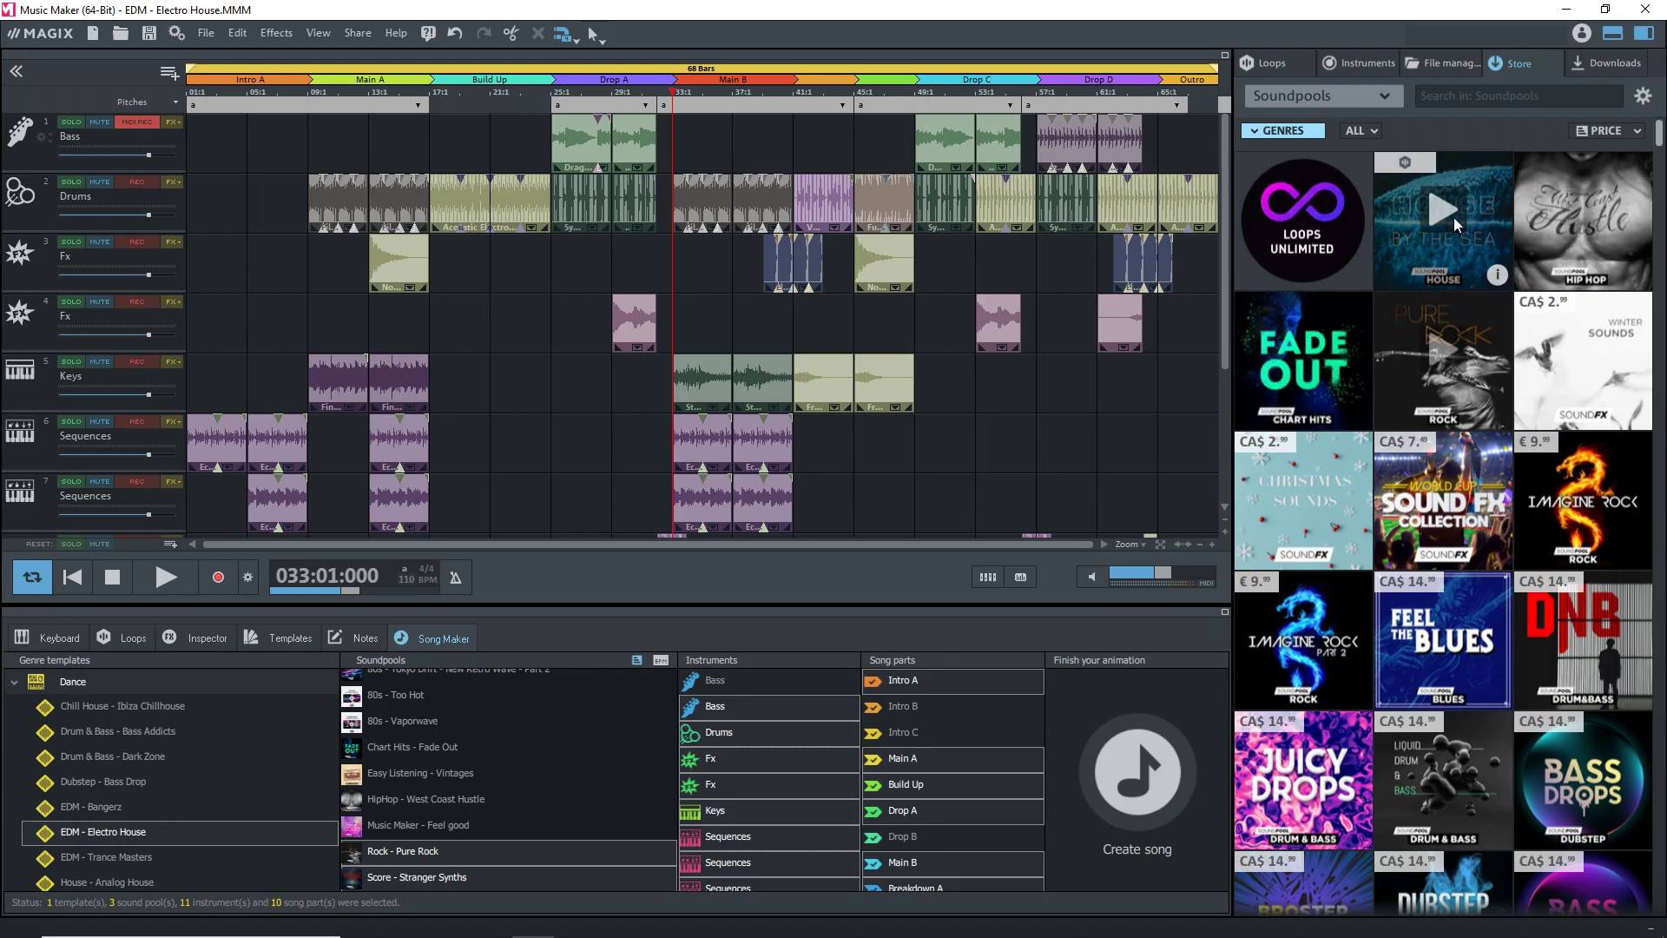
{"action": "left_click", "coordinate": [1429, 270]}
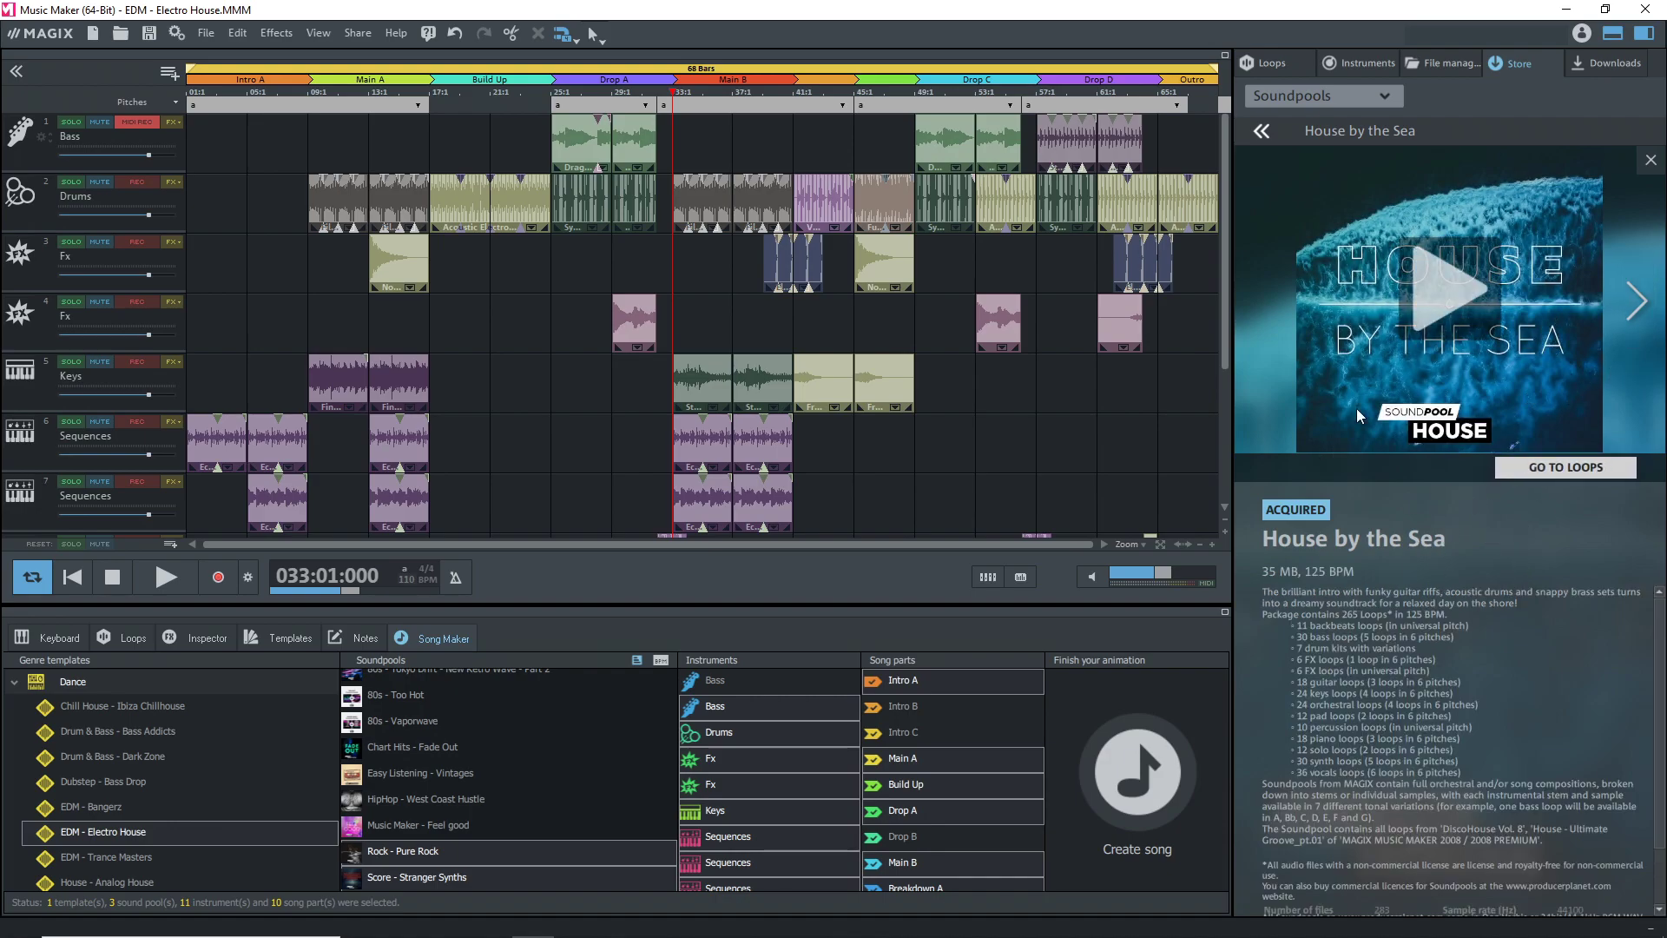
{"action": "left_click", "coordinate": [1650, 160]}
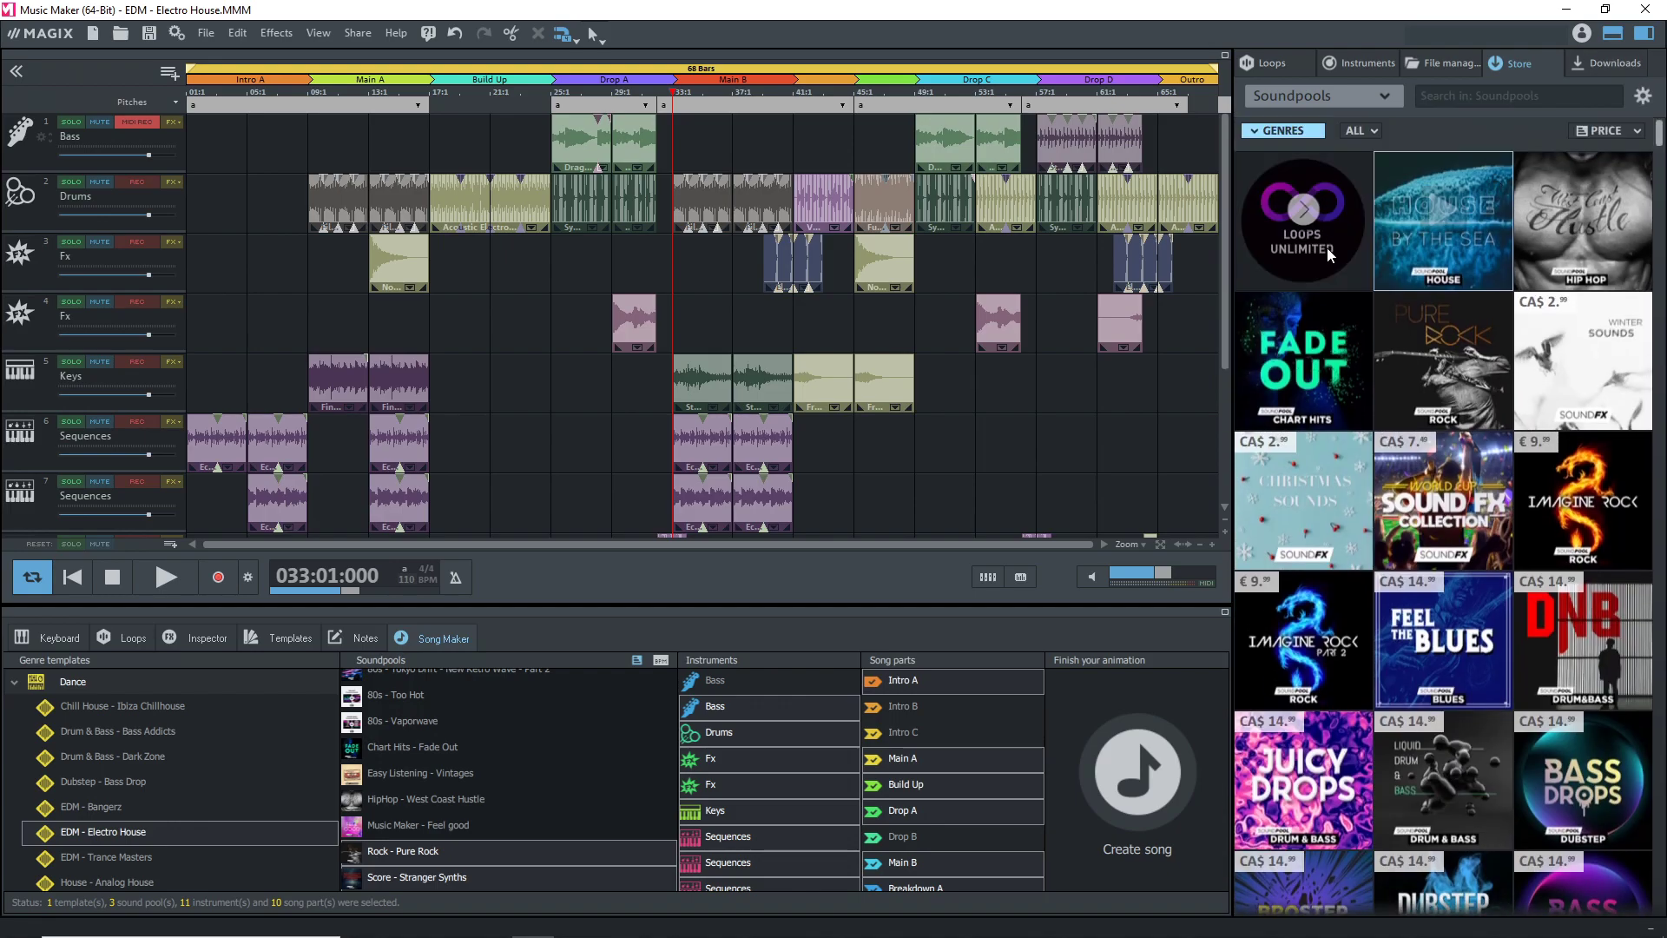
{"action": "mouse_move", "coordinate": [1302, 362]}
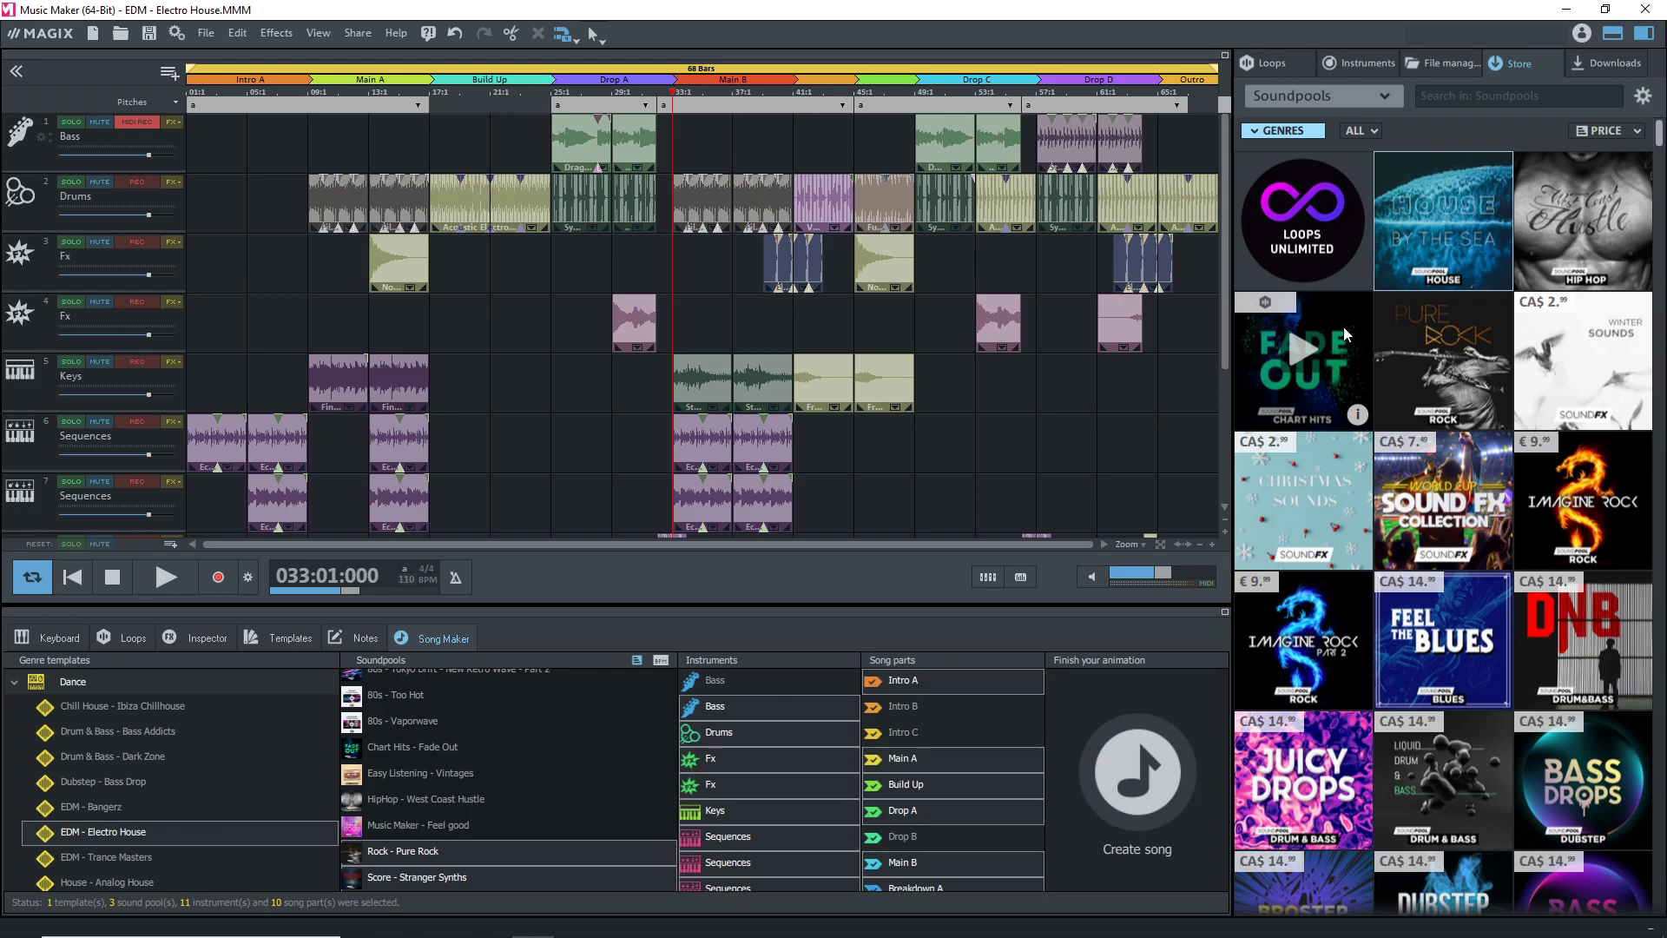
{"action": "scroll", "coordinate": [142, 792], "scroll_direction": "up", "scroll_amount": 2}
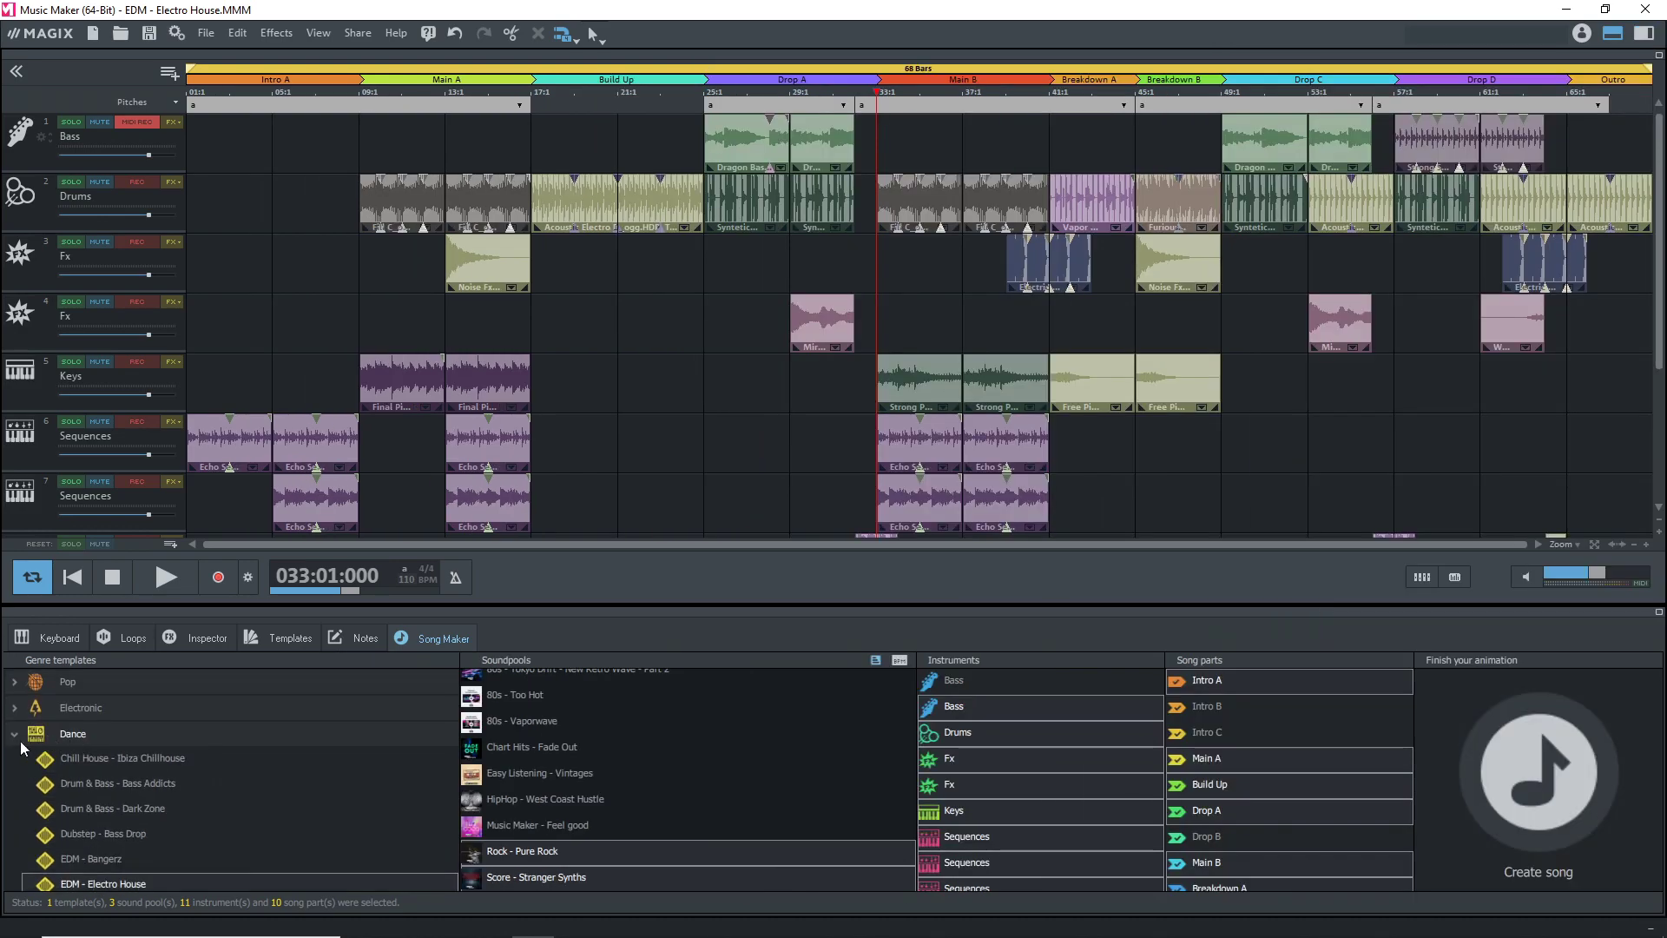
Switch from the Dance genre to Rock and choose the Pop Rock - No Time template
{"action": "left_click", "coordinate": [16, 734]}
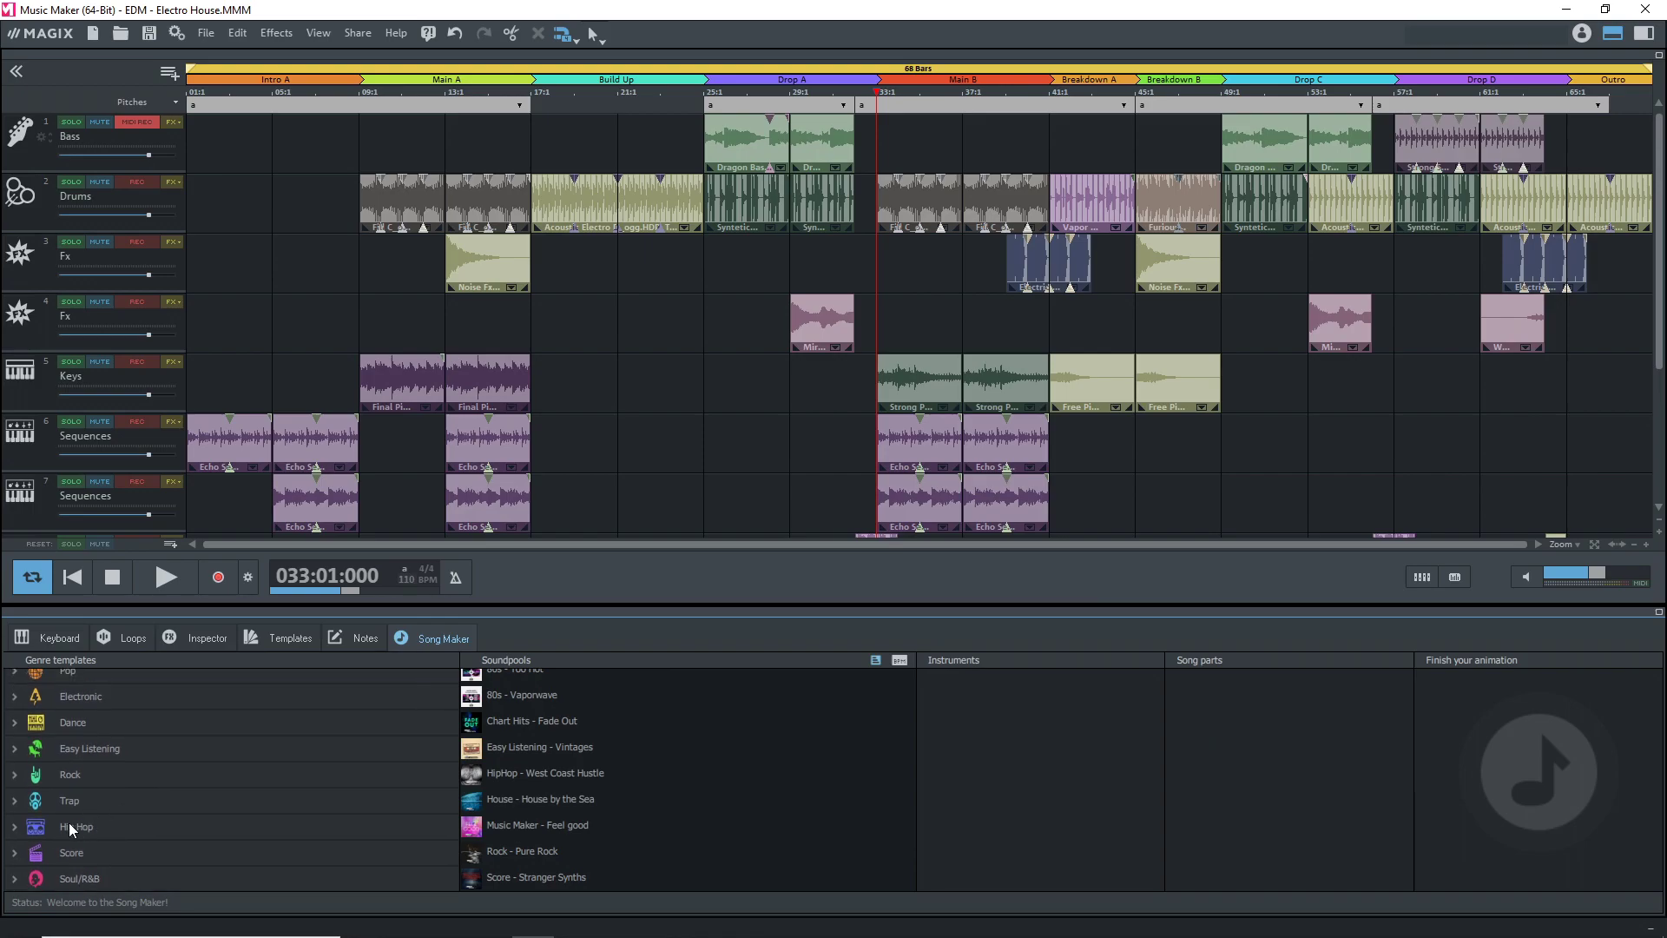
{"action": "left_click", "coordinate": [22, 780]}
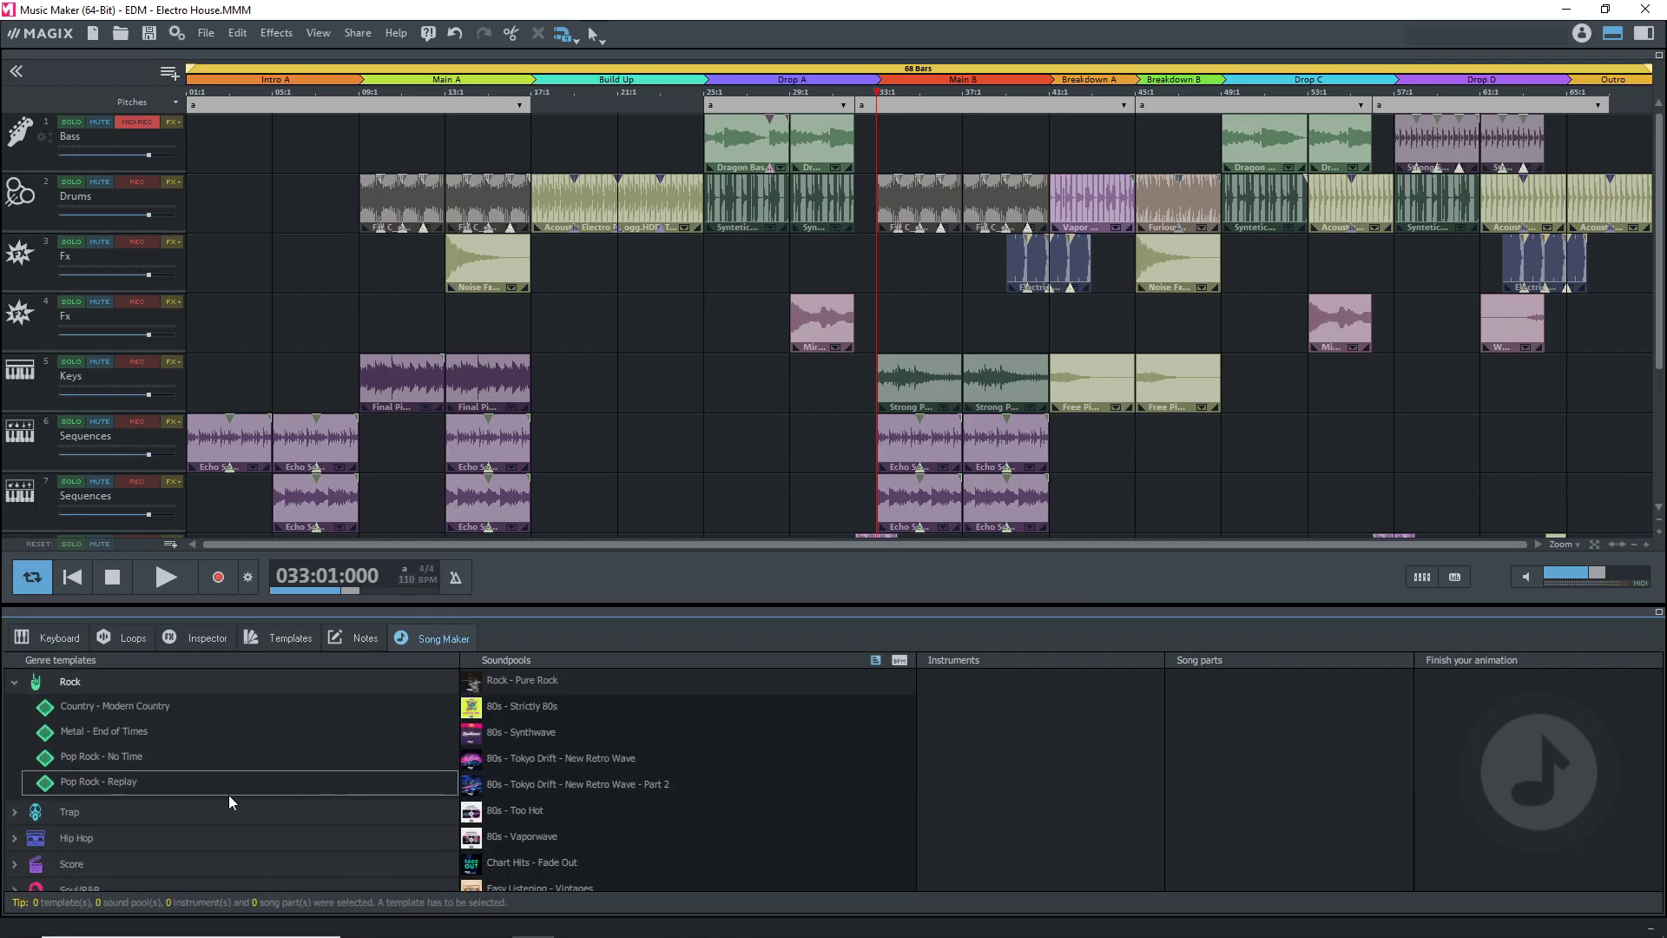
{"action": "left_click", "coordinate": [106, 761]}
Use Rock - Pure Rock, HipHop - West Coast Hustle and 80s - Too Hot soundpools, excluding Intro B
{"action": "left_click", "coordinate": [506, 680]}
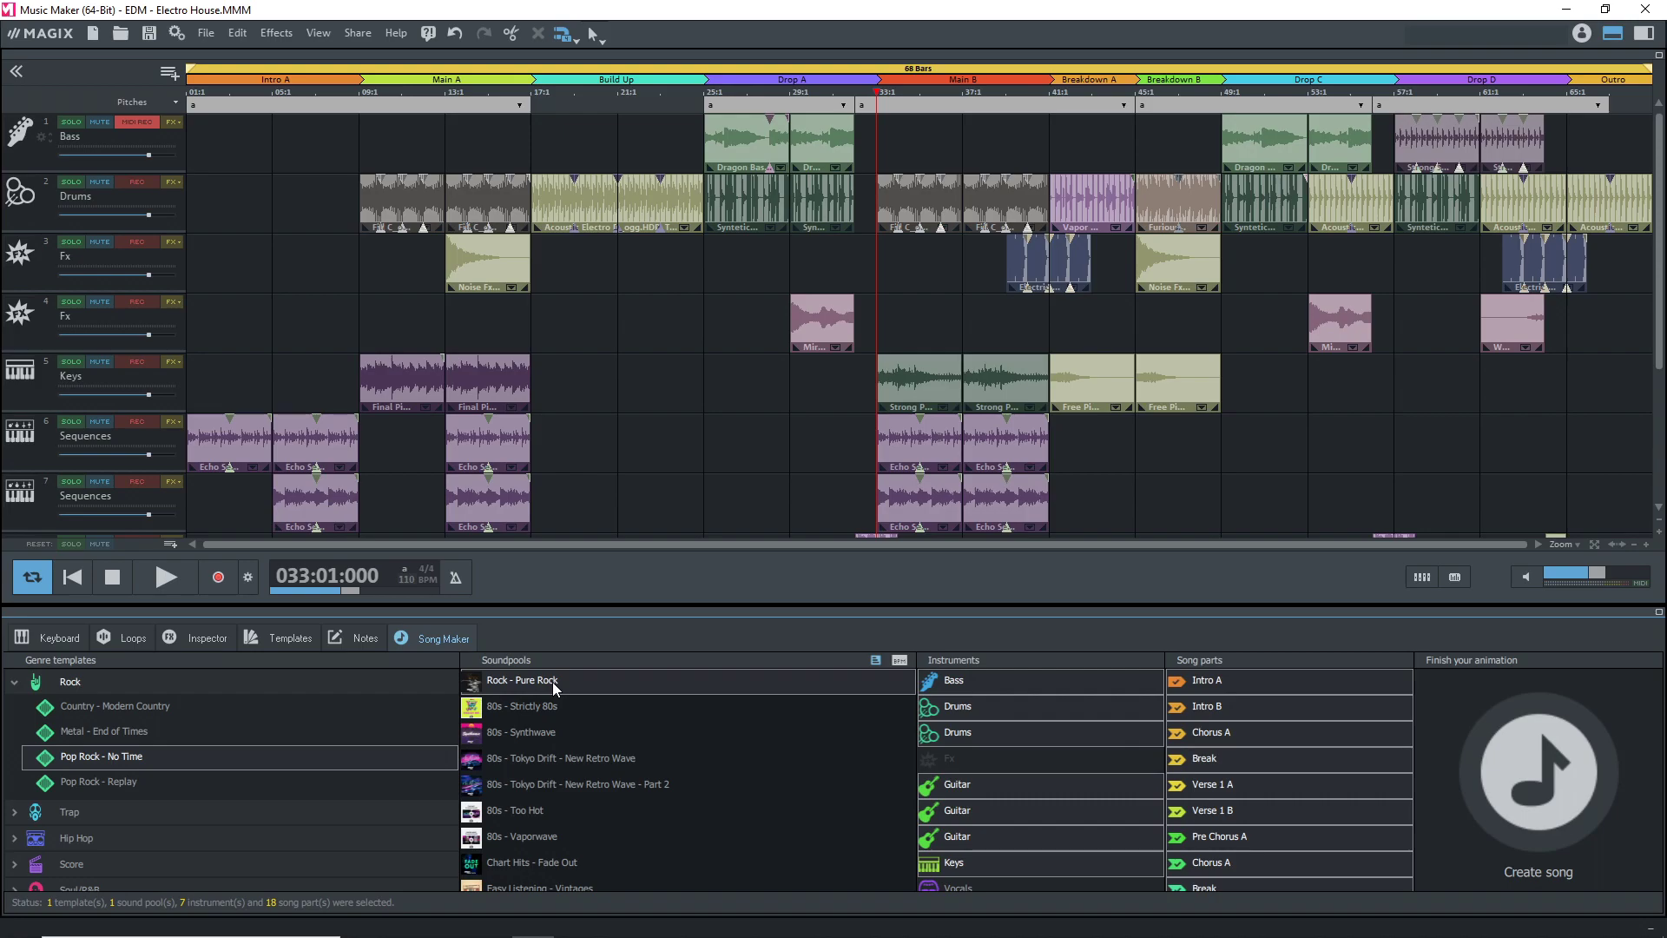
{"action": "scroll", "coordinate": [599, 810], "scroll_direction": "down", "scroll_amount": 3}
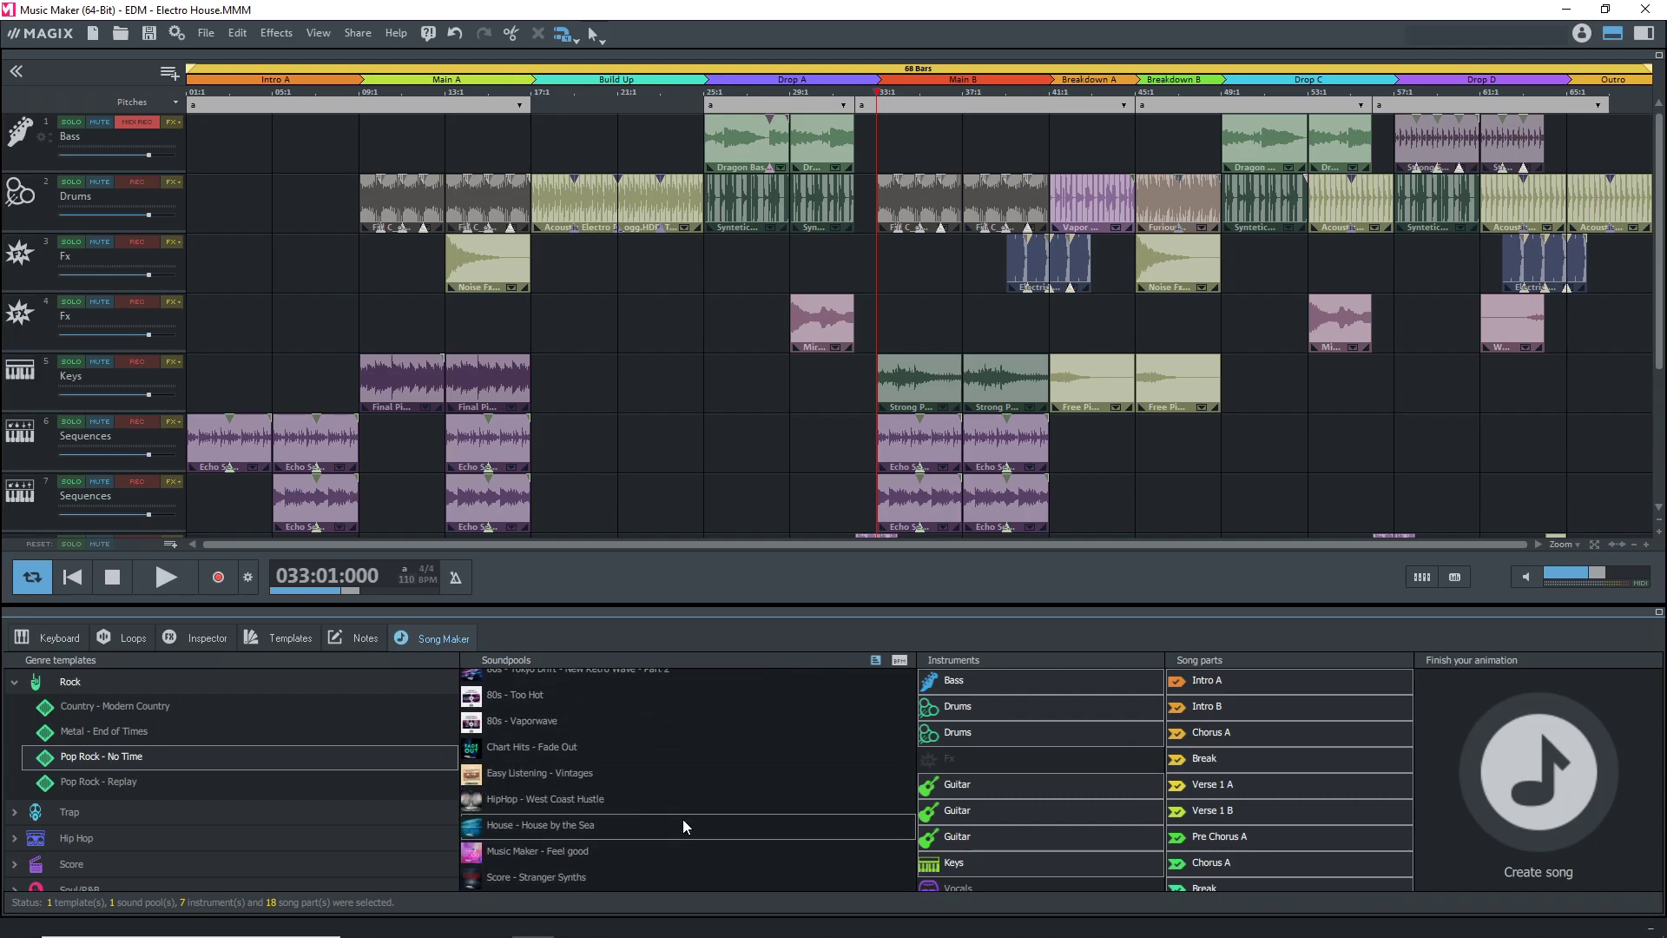
{"action": "left_click", "coordinate": [524, 800]}
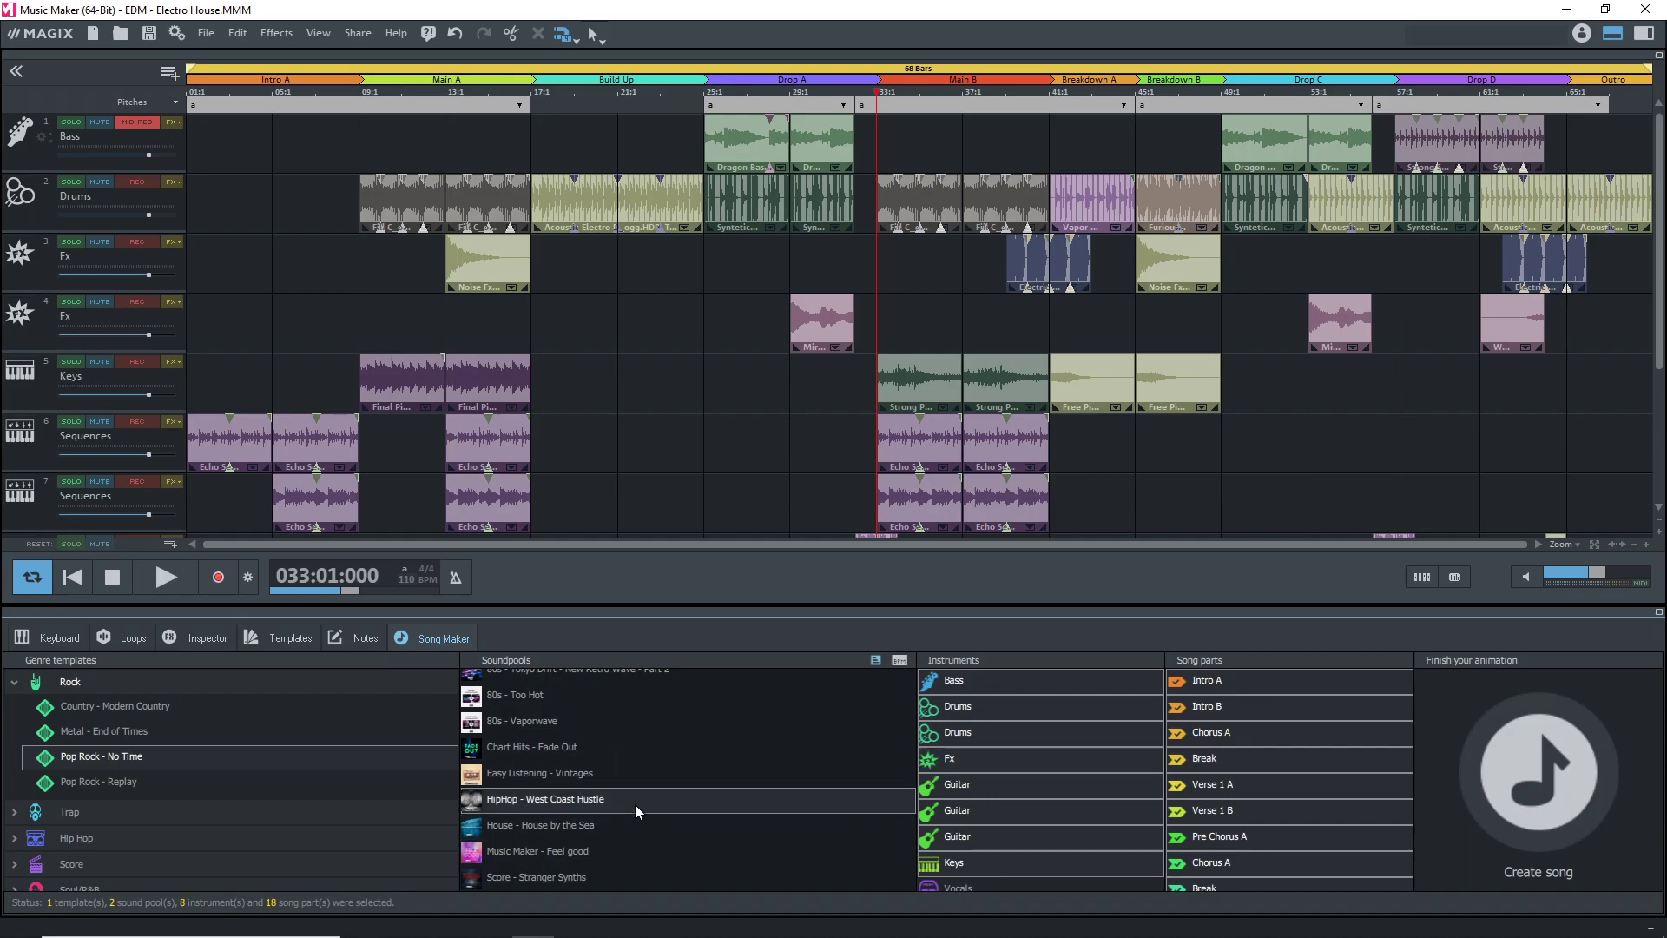
{"action": "scroll", "coordinate": [657, 813], "scroll_direction": "up", "scroll_amount": 3}
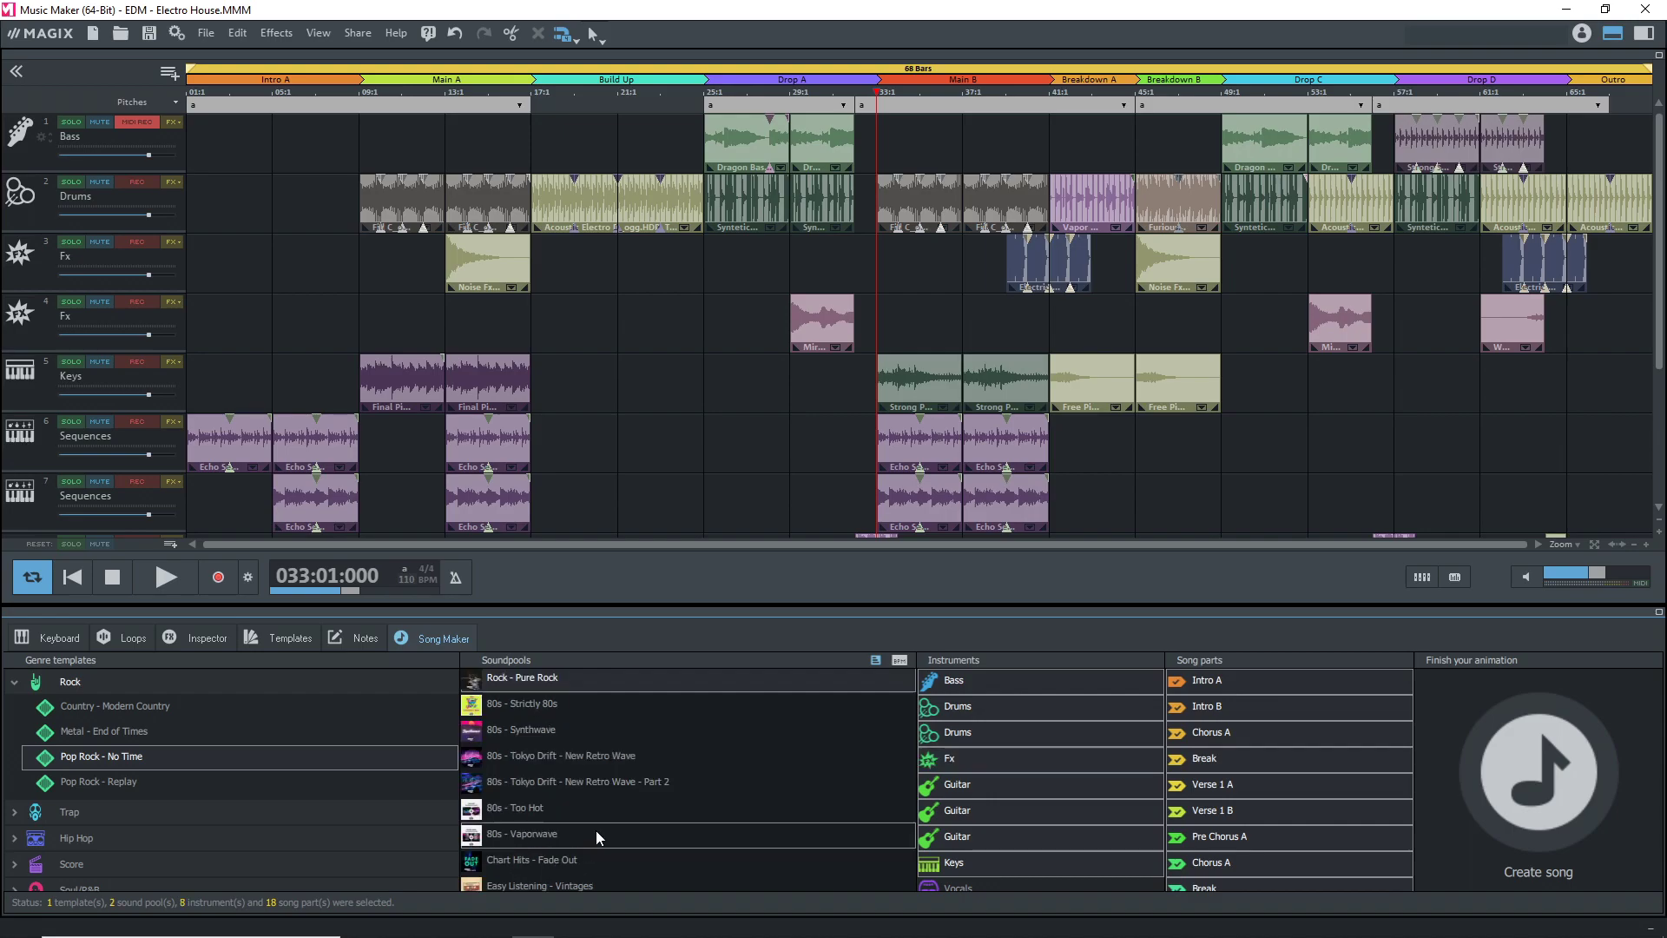
{"action": "left_click", "coordinate": [503, 809]}
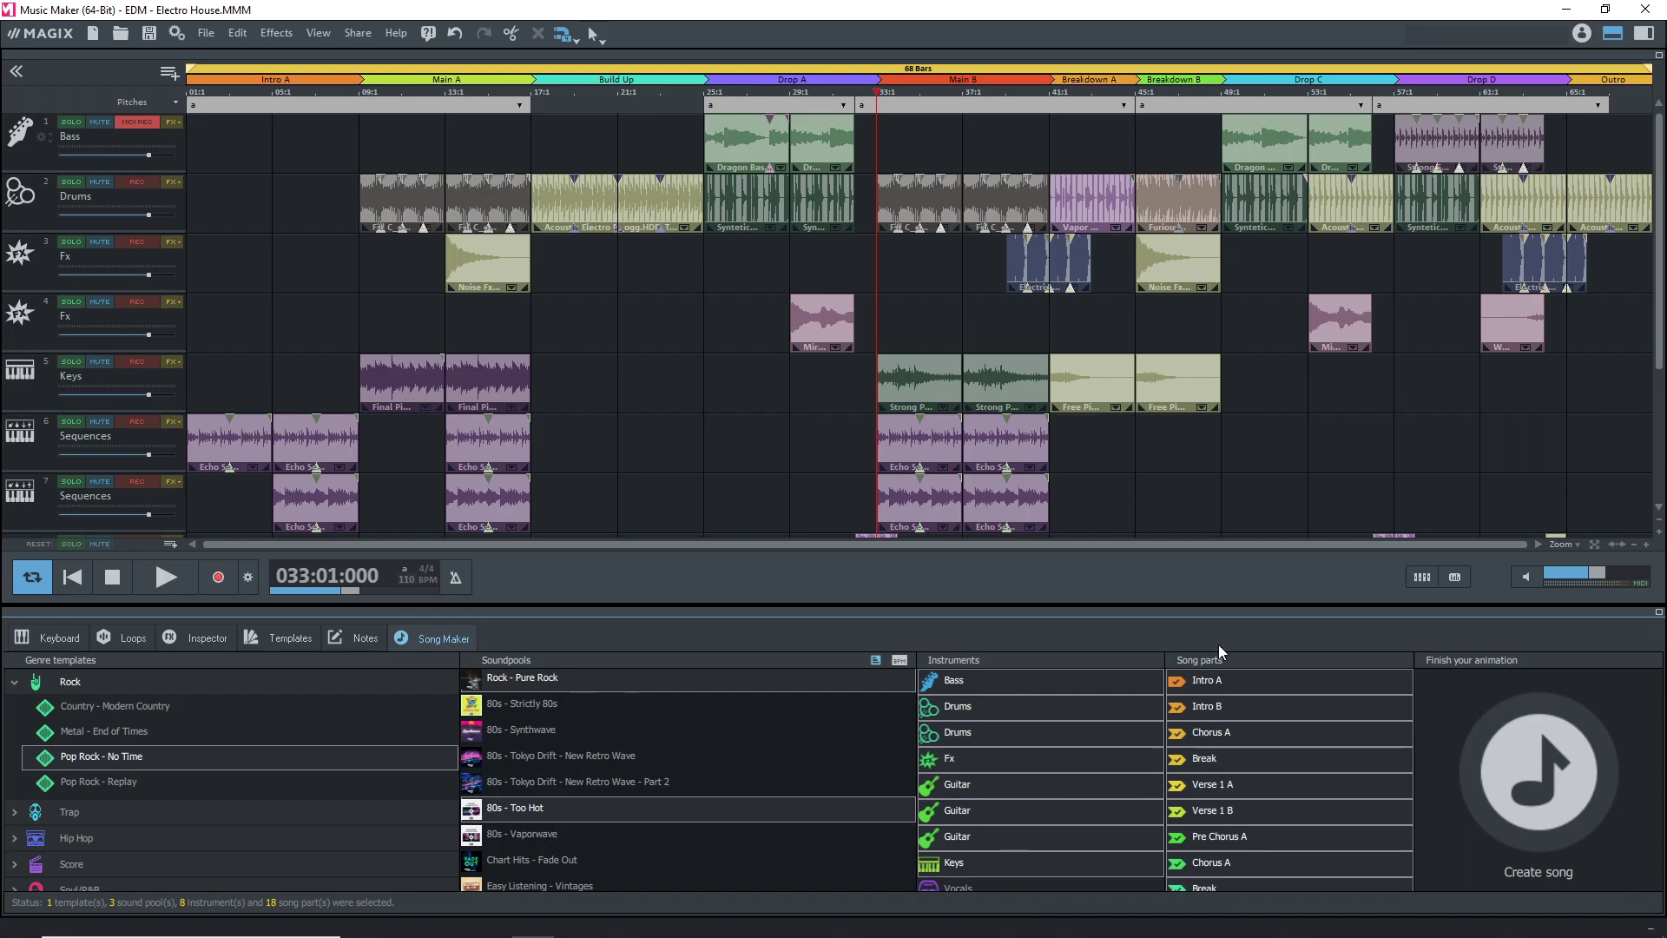
{"action": "left_click", "coordinate": [1215, 706]}
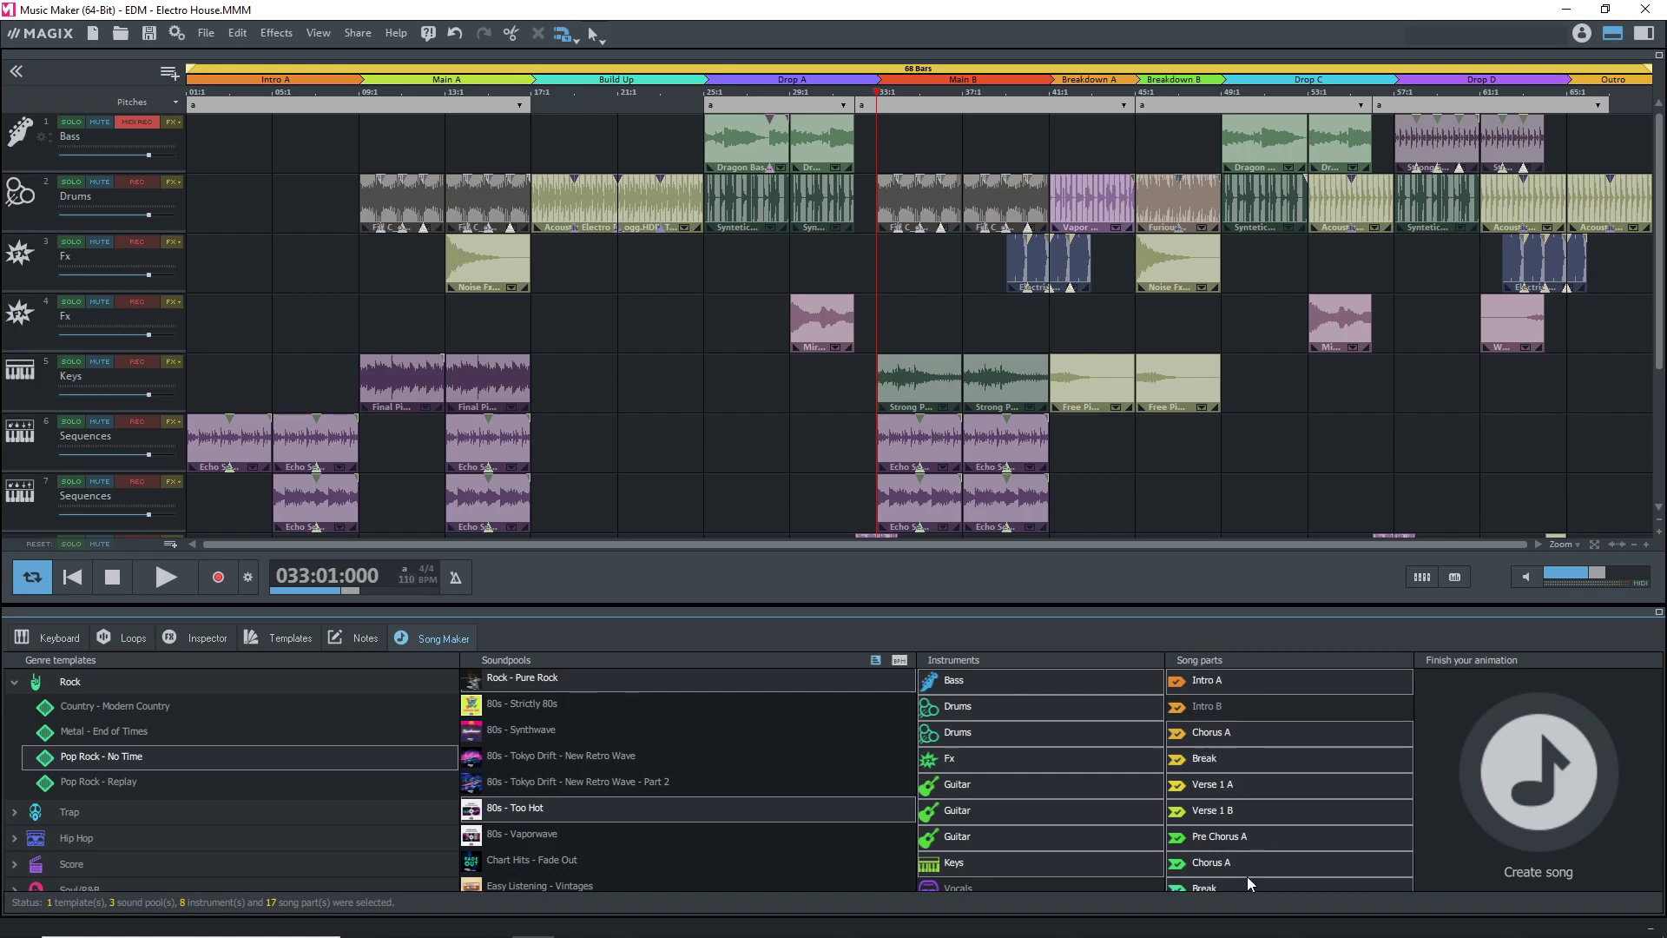
Create the Pop Rock - No Time song, play it from near bar 3, stop at bar 29
{"action": "left_click", "coordinate": [1535, 801]}
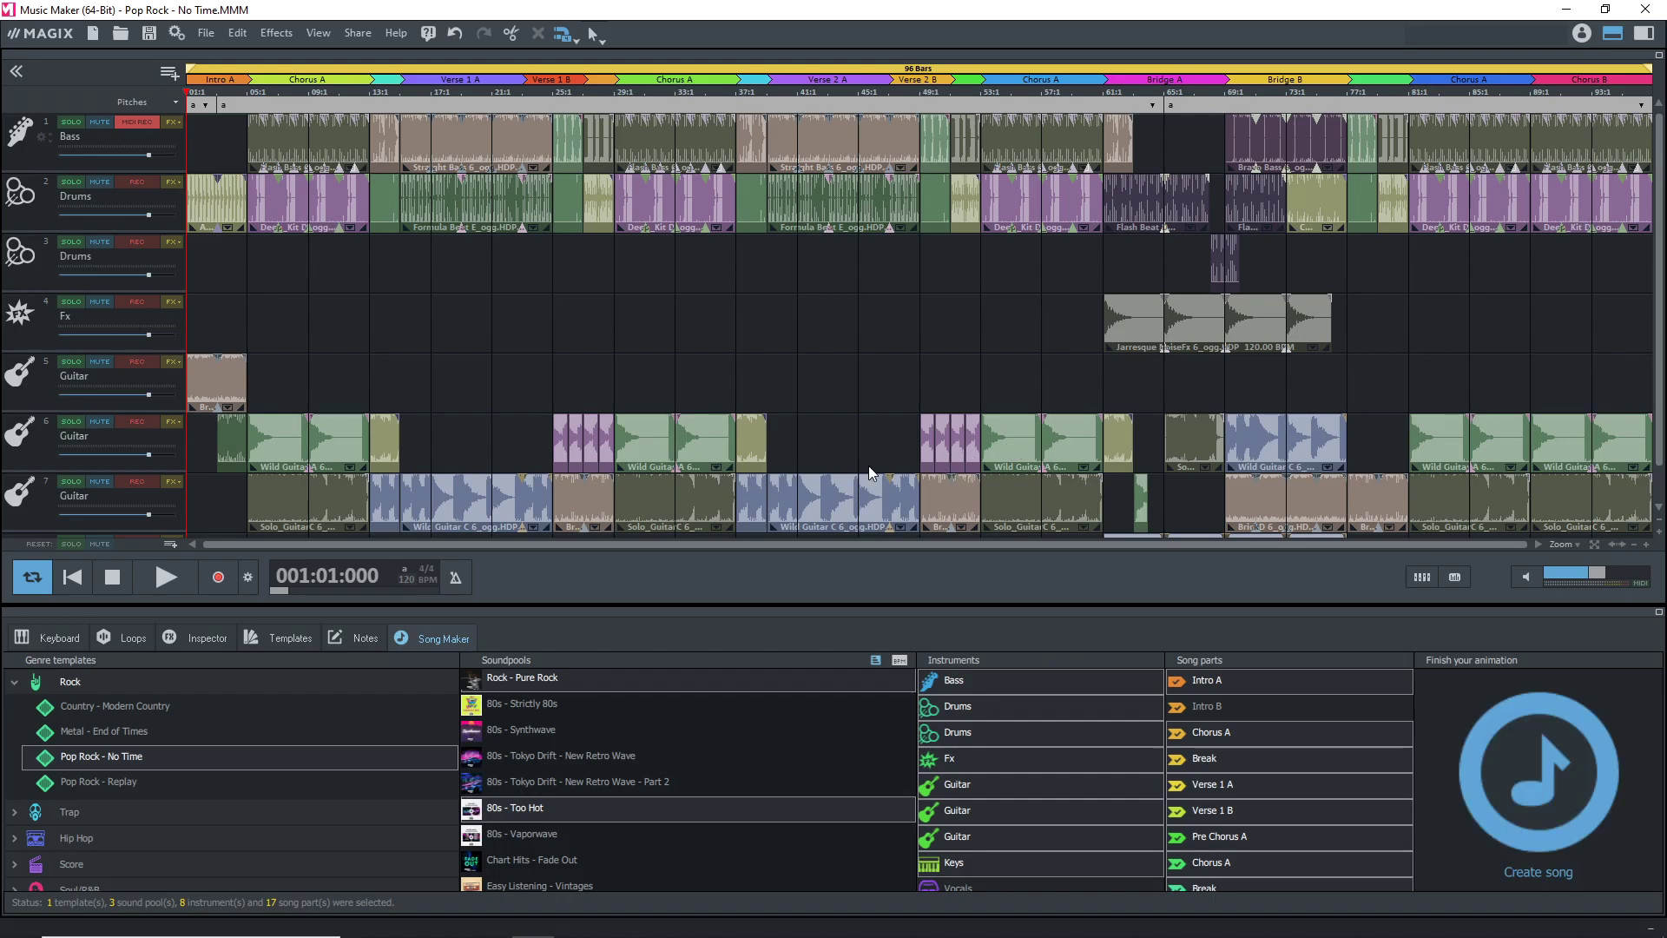
{"action": "double_click", "coordinate": [215, 94]}
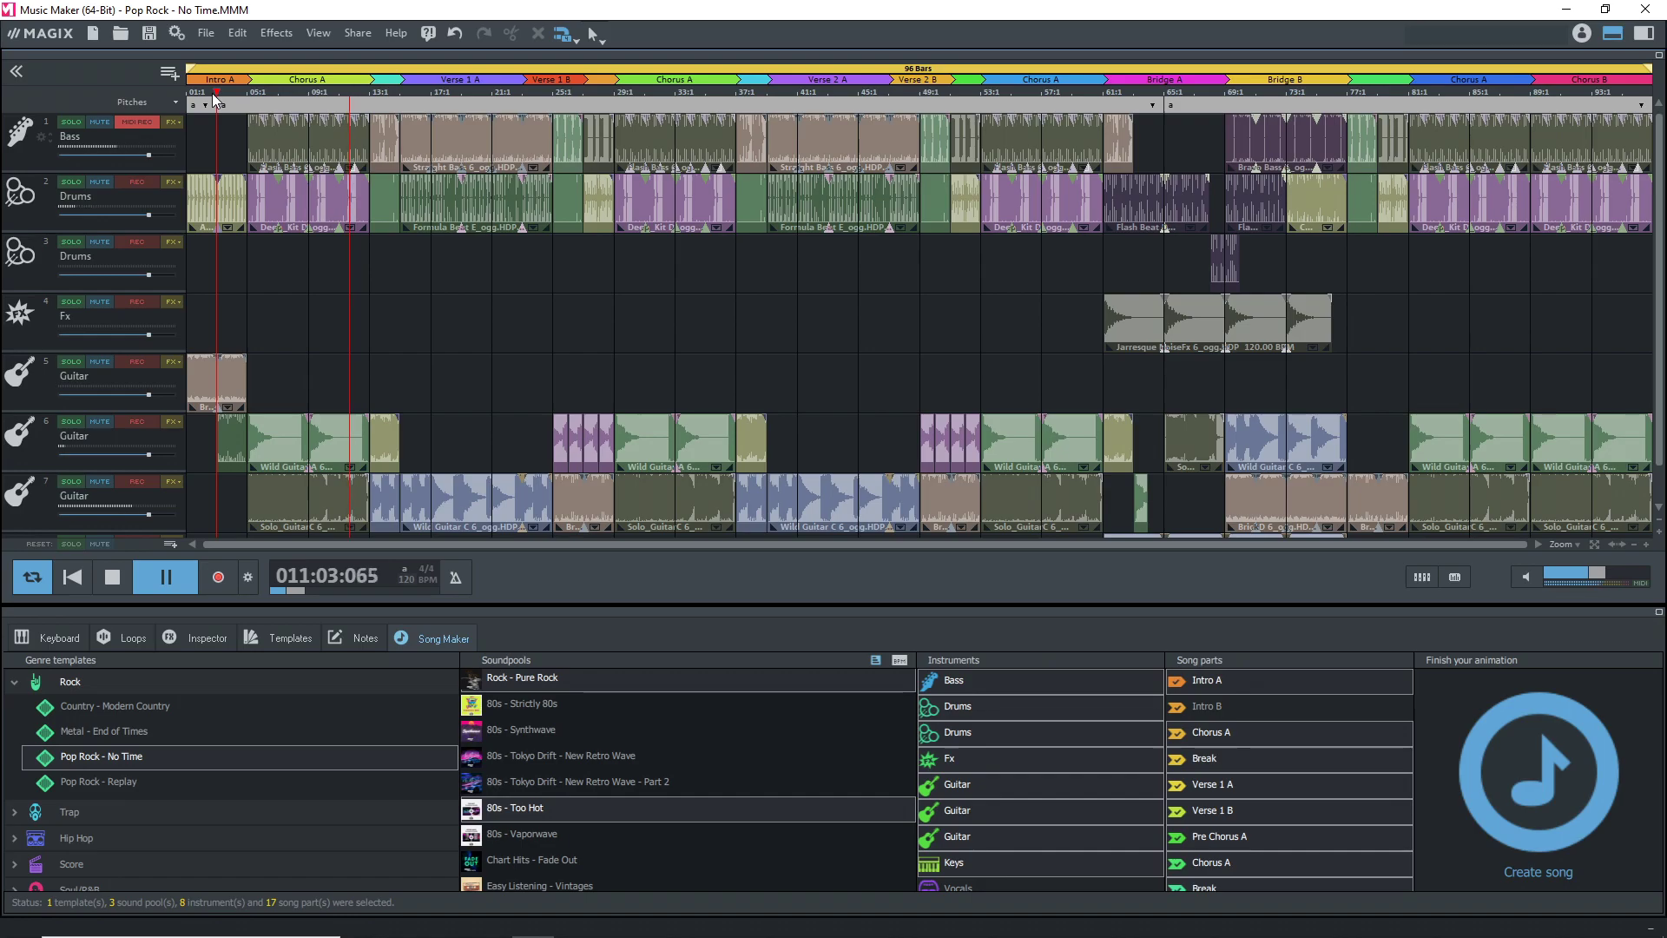
{"action": "left_click", "coordinate": [617, 98]}
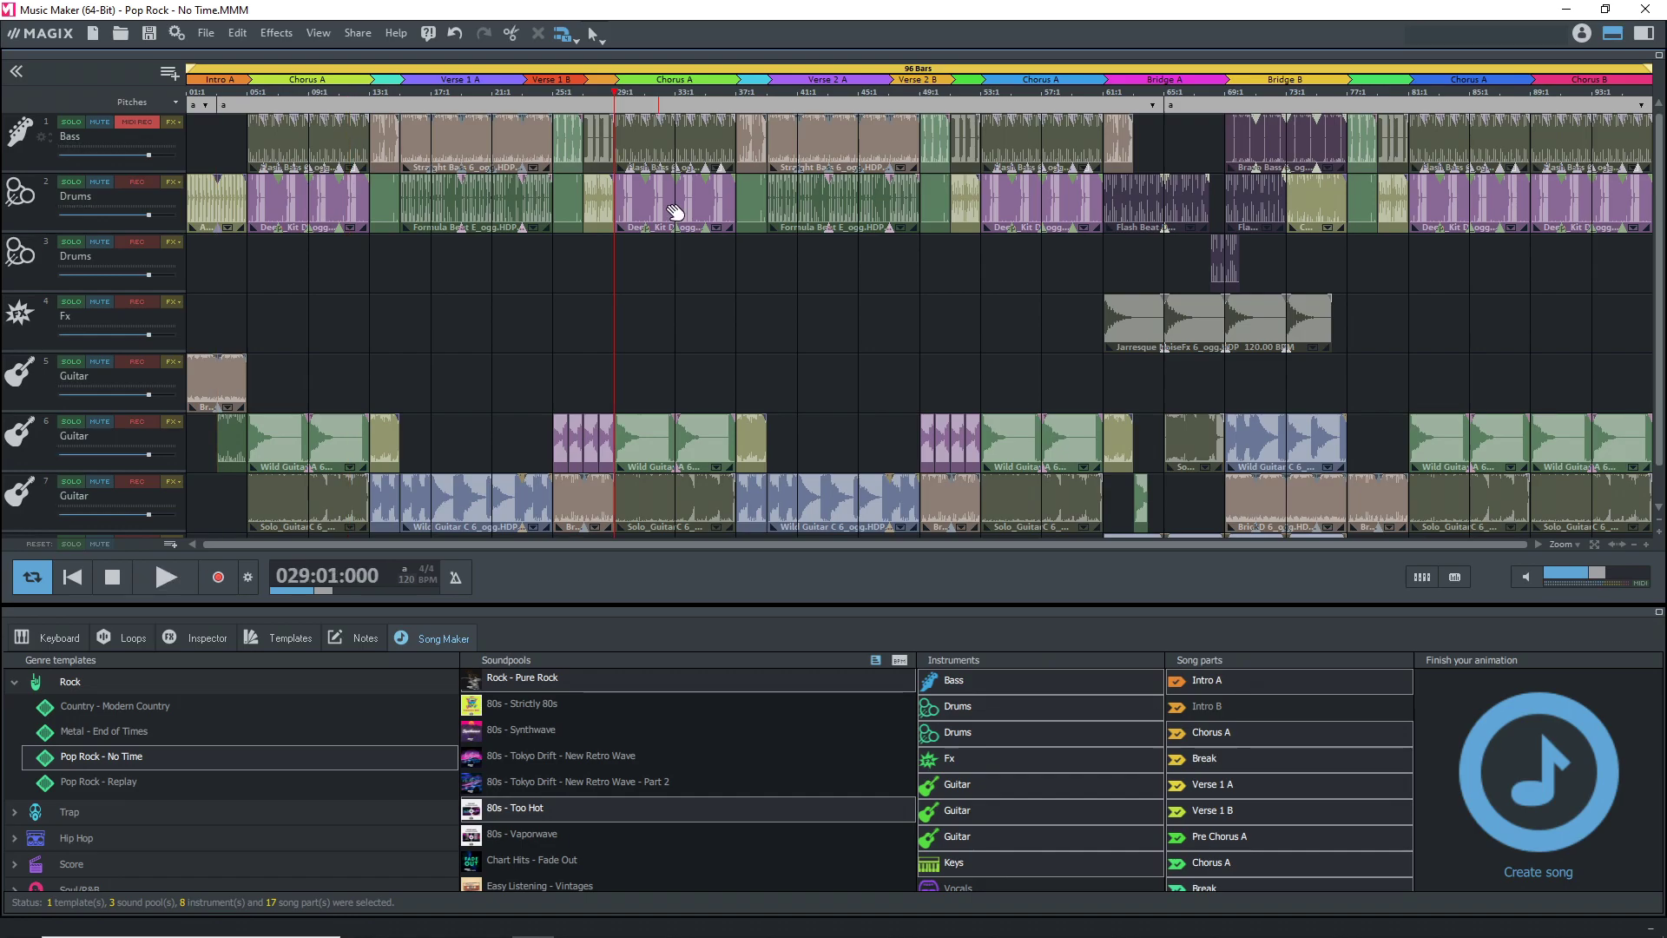